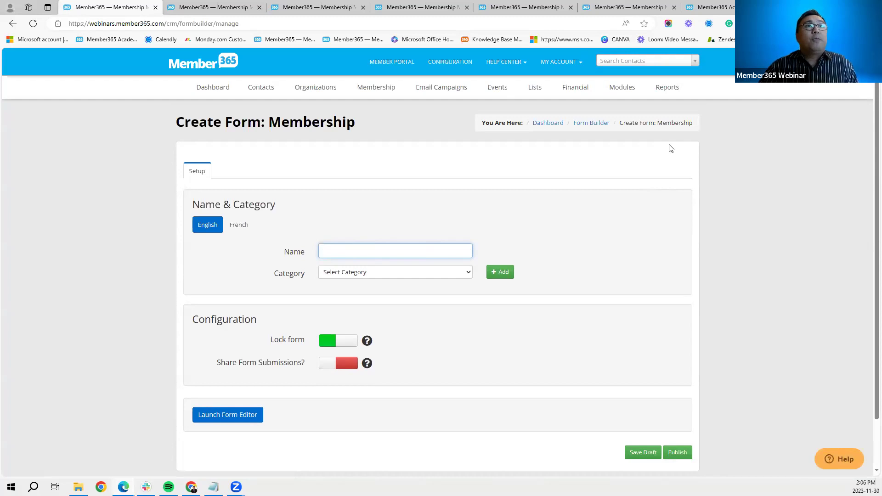
# Open the published Area of Interests membership form from the form management list.
pyautogui.click(631, 92)
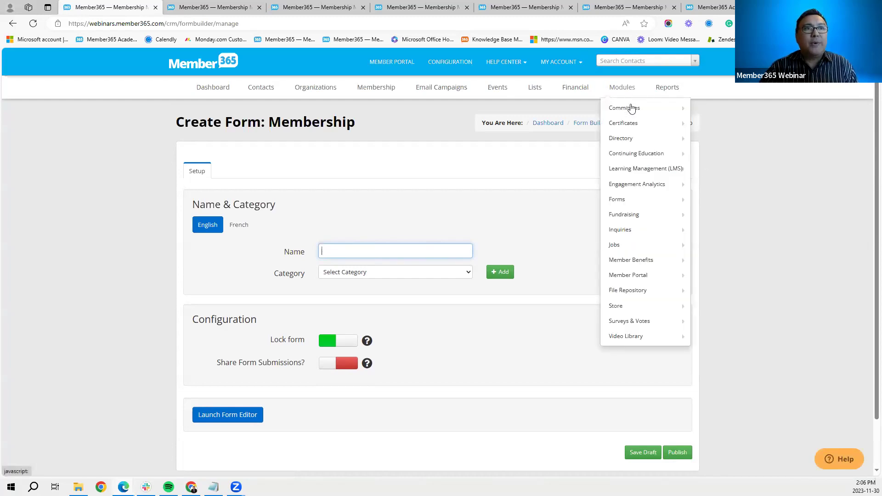
pyautogui.moveTo(641, 202)
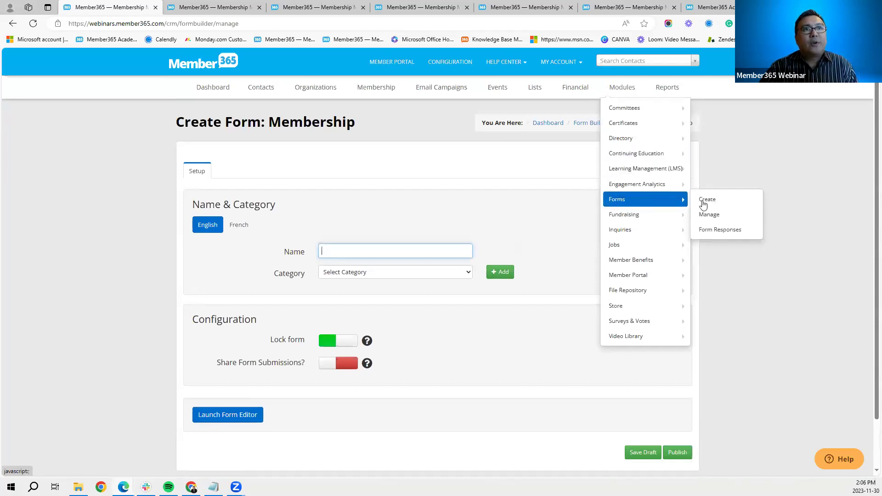
pyautogui.click(708, 215)
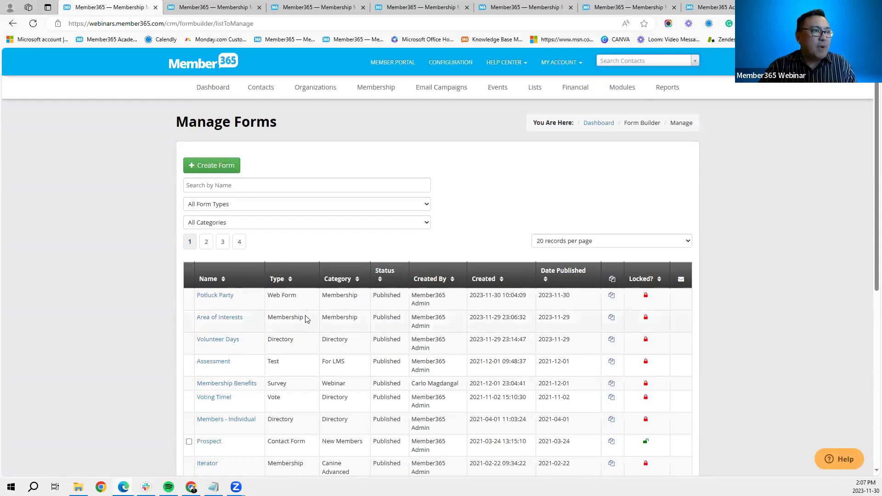
pyautogui.moveTo(307, 320); pyautogui.dragTo(267, 317)
pyautogui.click(230, 320)
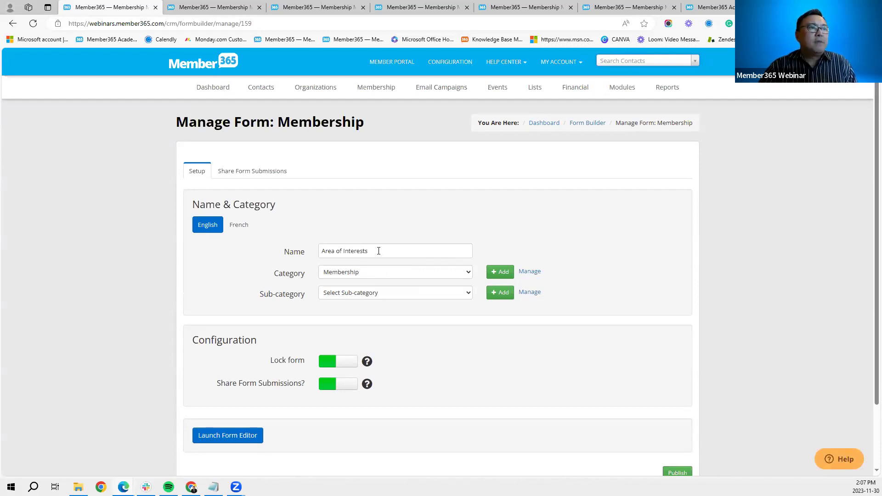
# Review the form's name and category options, keeping the Membership category selected.
pyautogui.moveTo(380, 252); pyautogui.dragTo(320, 253)
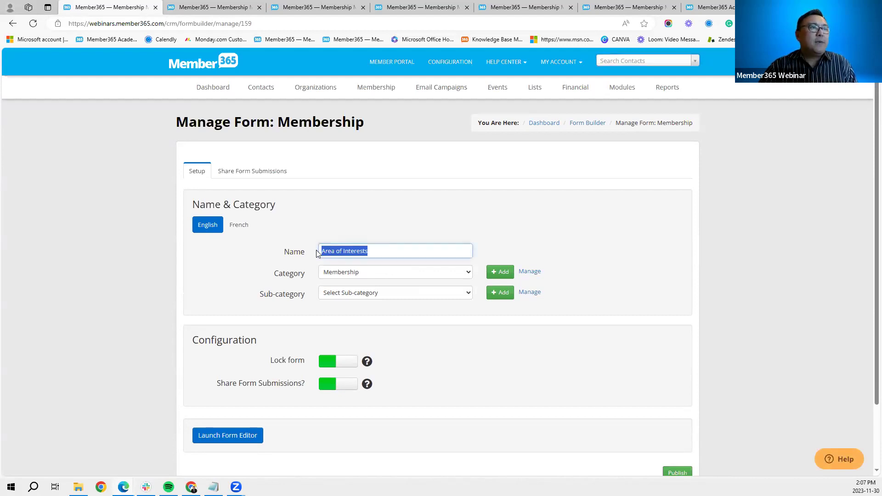
pyautogui.click(484, 215)
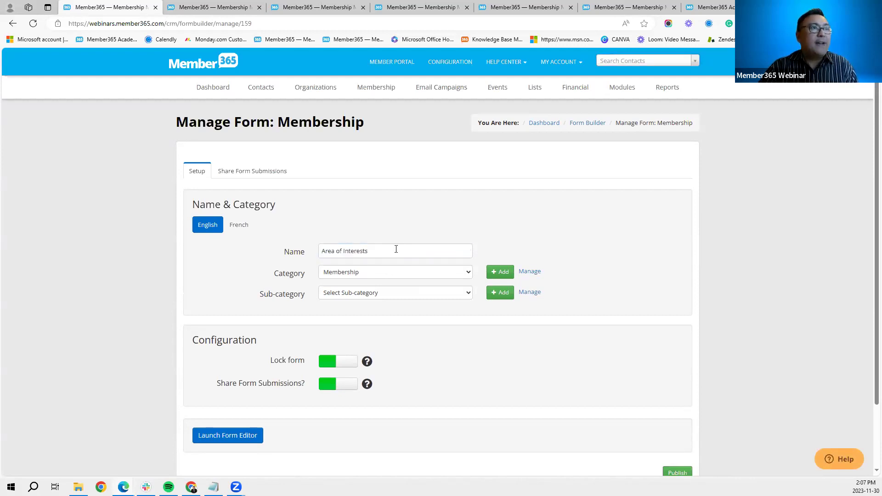
pyautogui.moveTo(391, 250); pyautogui.dragTo(313, 257)
pyautogui.click(548, 216)
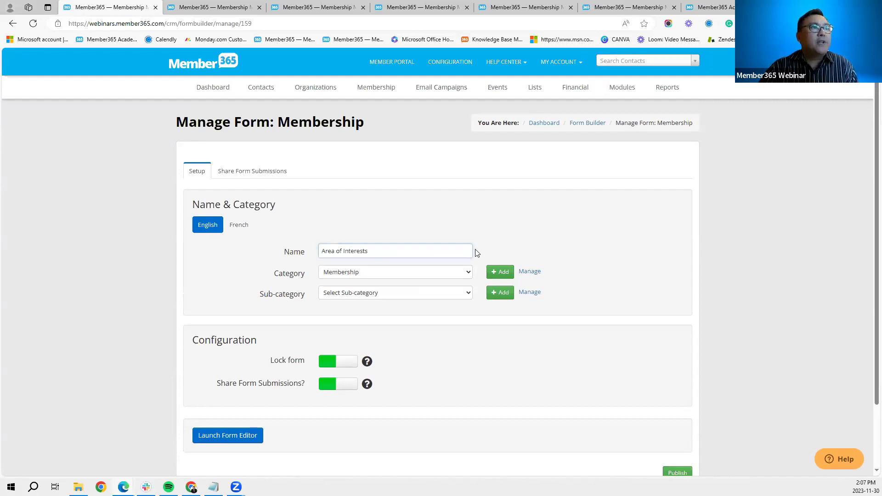
pyautogui.click(411, 274)
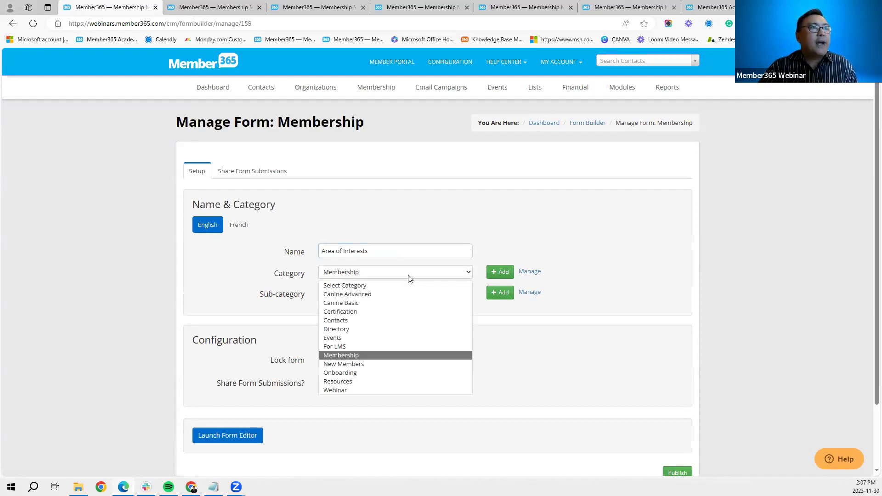
pyautogui.click(390, 360)
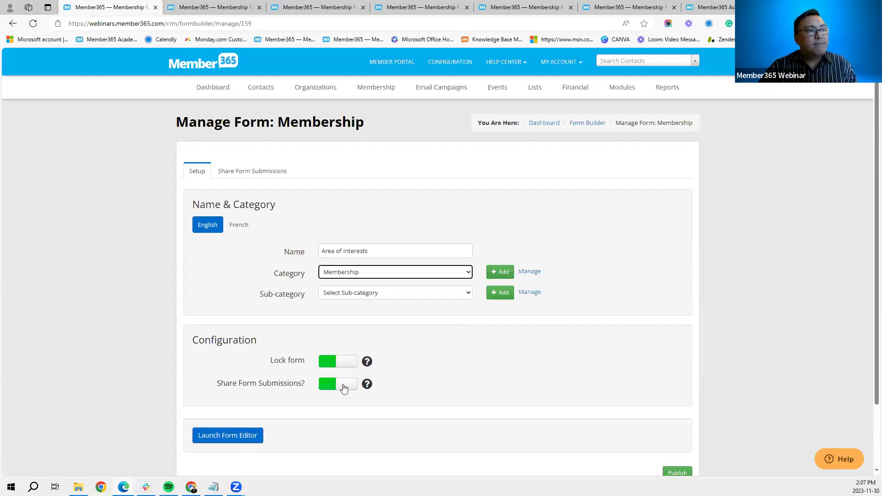
# Examine the form's submission-sharing options for members, organization categories, contact demographics and contacts.
pyautogui.click(249, 176)
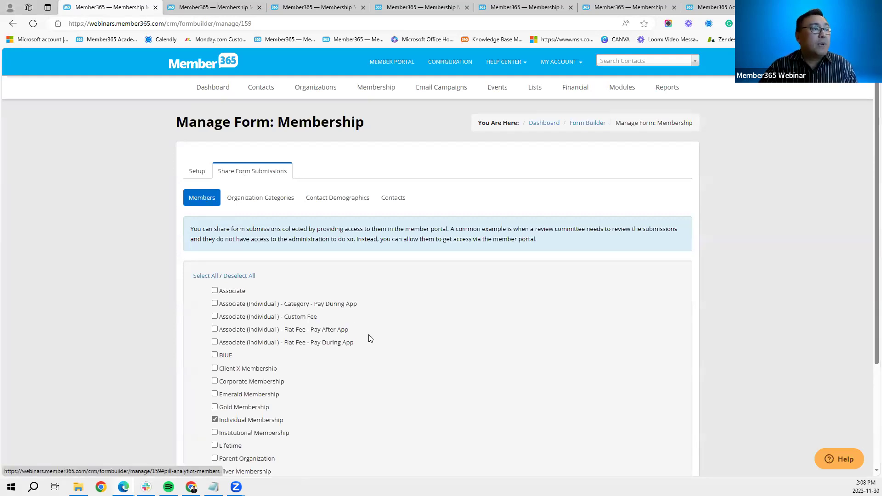
pyautogui.scroll(-2, 349, 335)
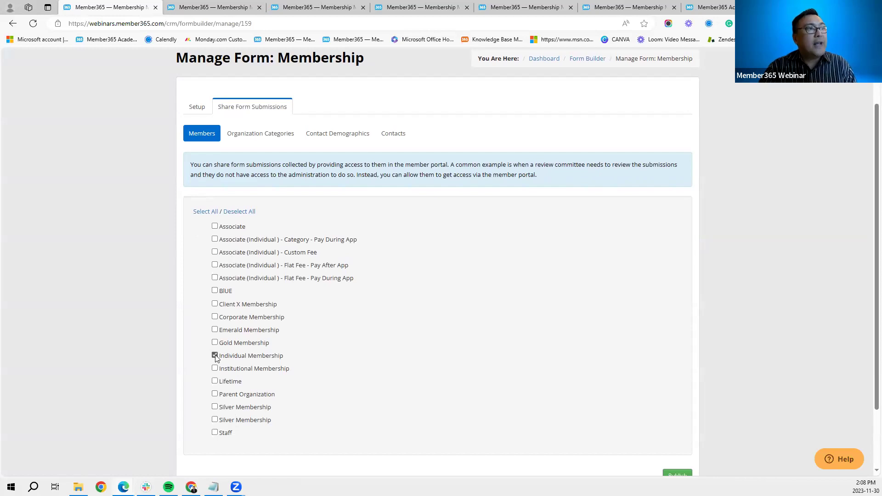
pyautogui.click(281, 138)
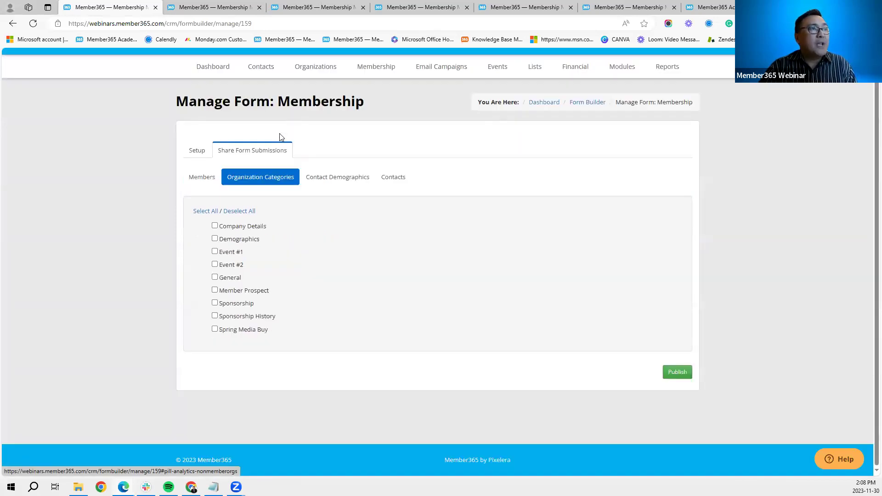
pyautogui.click(332, 182)
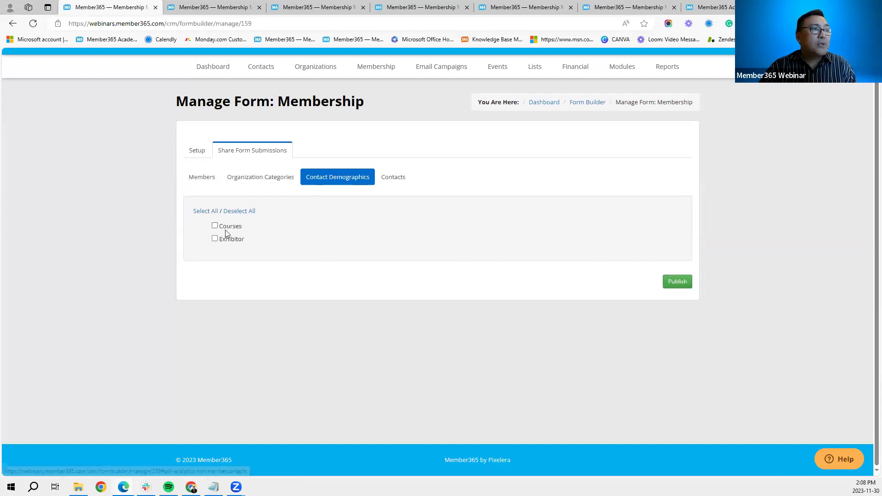
pyautogui.click(392, 182)
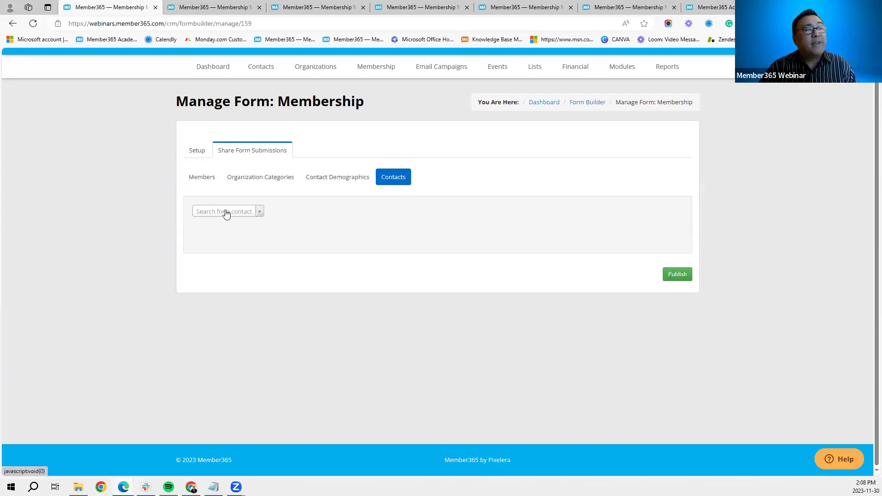
pyautogui.click(204, 180)
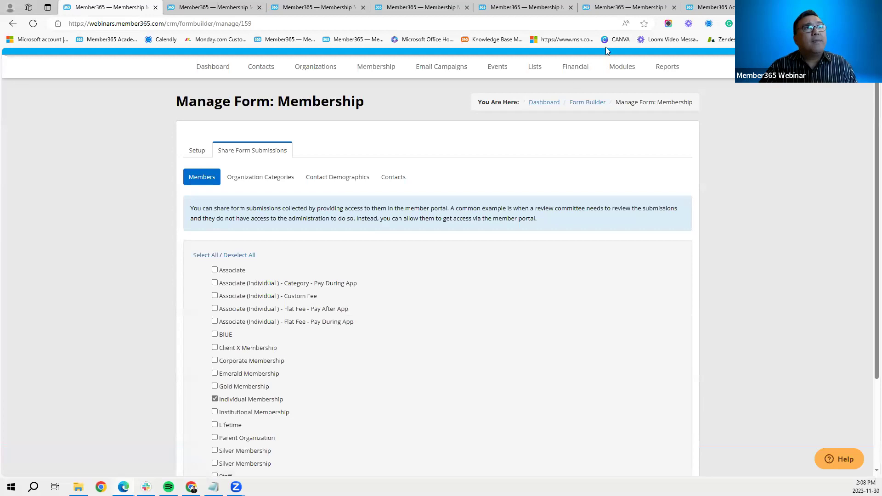
# In the member portal, view the summary and detailed submissions in the Area of Interests form analytics.
pyautogui.click(705, 13)
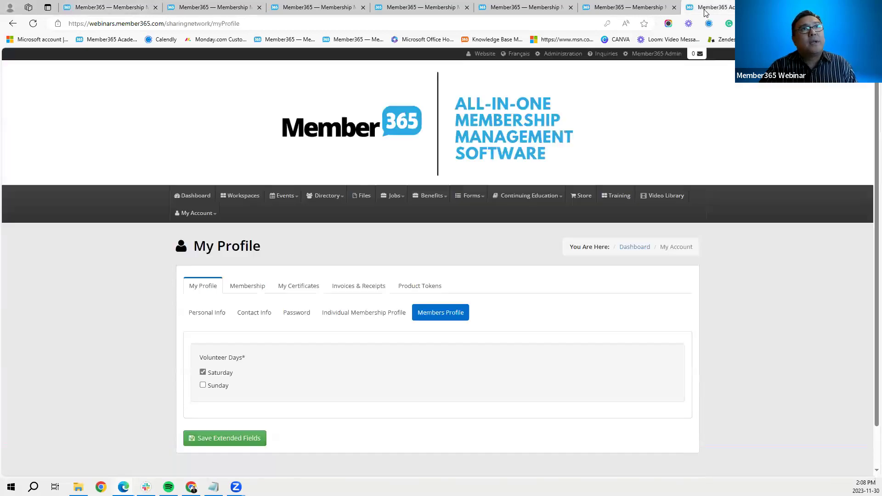
pyautogui.click(472, 198)
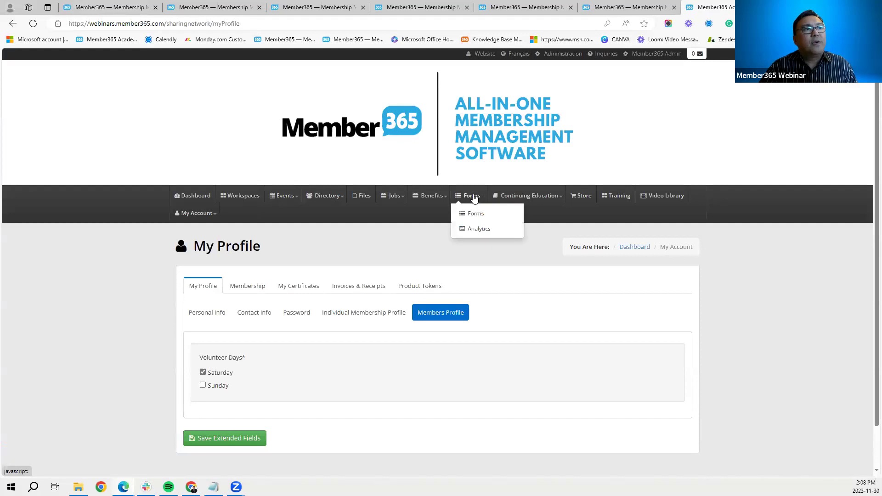
pyautogui.click(475, 228)
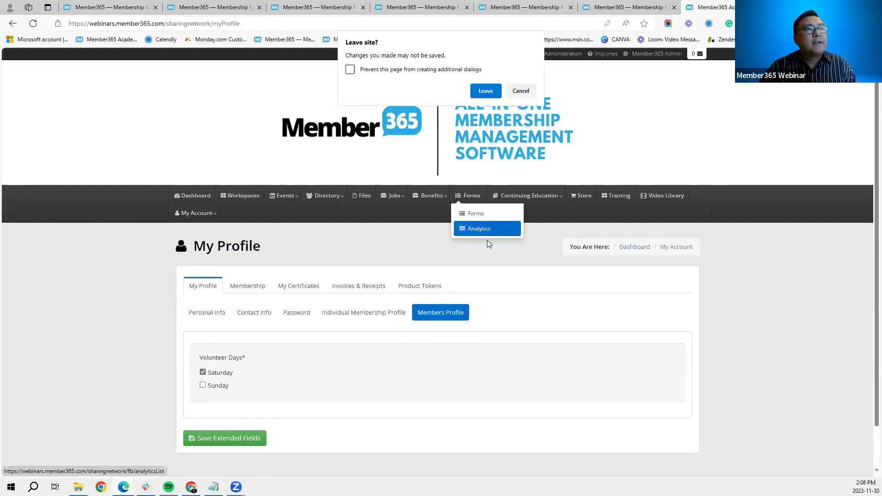
pyautogui.click(489, 94)
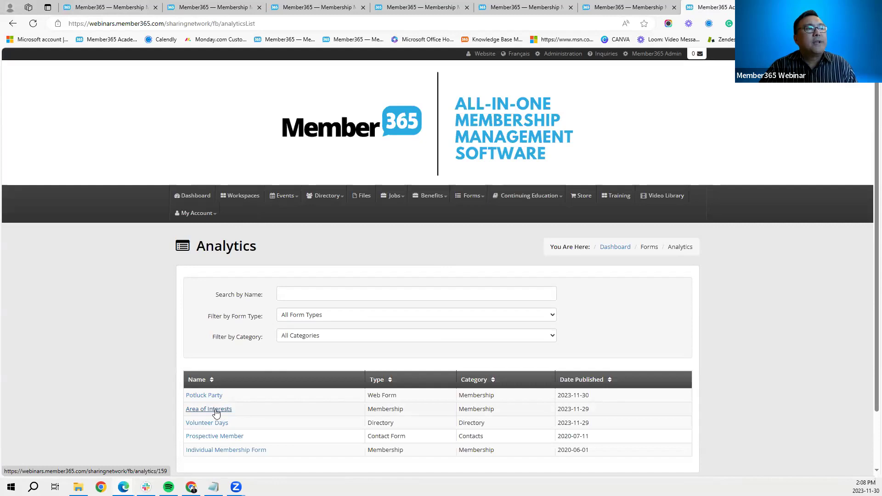
pyautogui.click(216, 411)
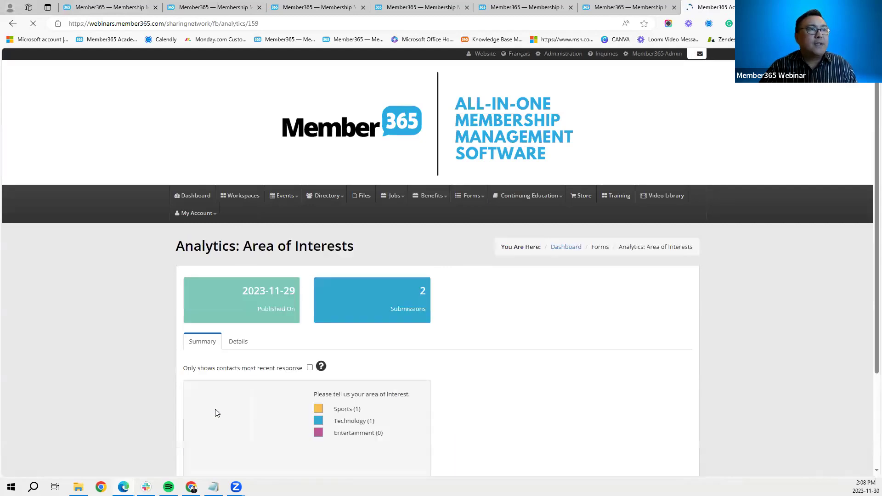
pyautogui.scroll(-3, 516, 359)
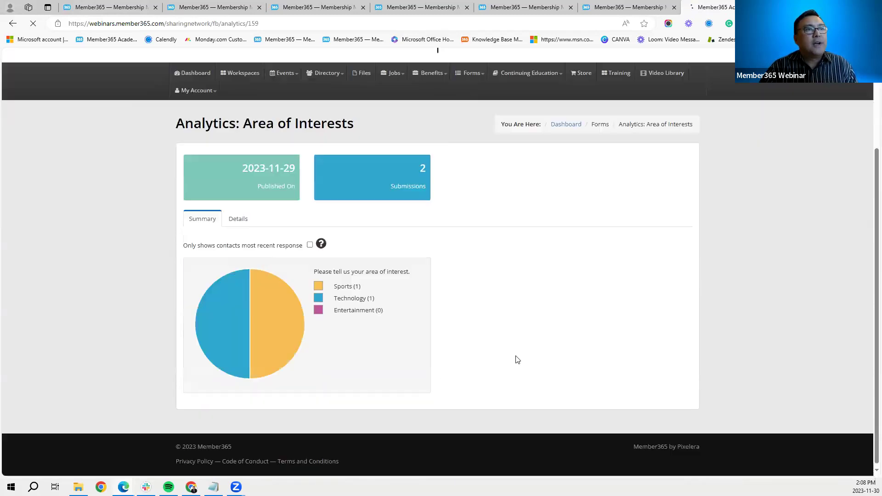
pyautogui.click(235, 221)
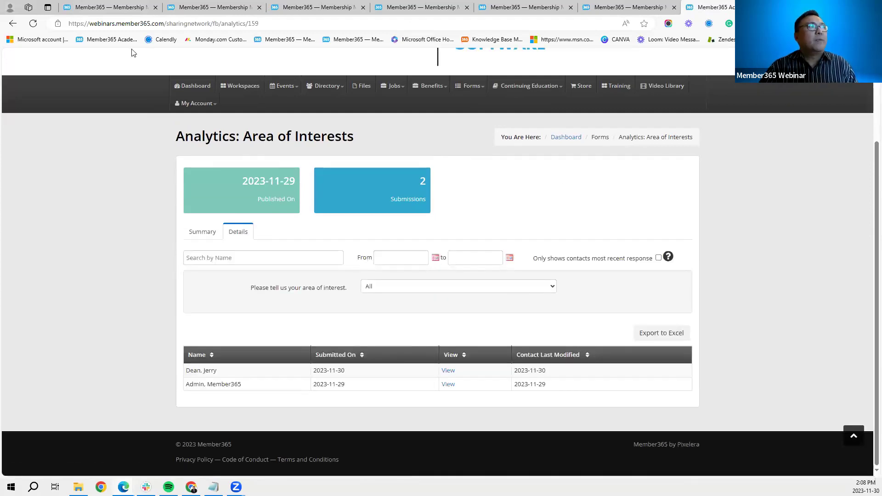
# Return to the Area of Interests form setup and launch its form editor, accepting the published-form warning.
pyautogui.click(93, 11)
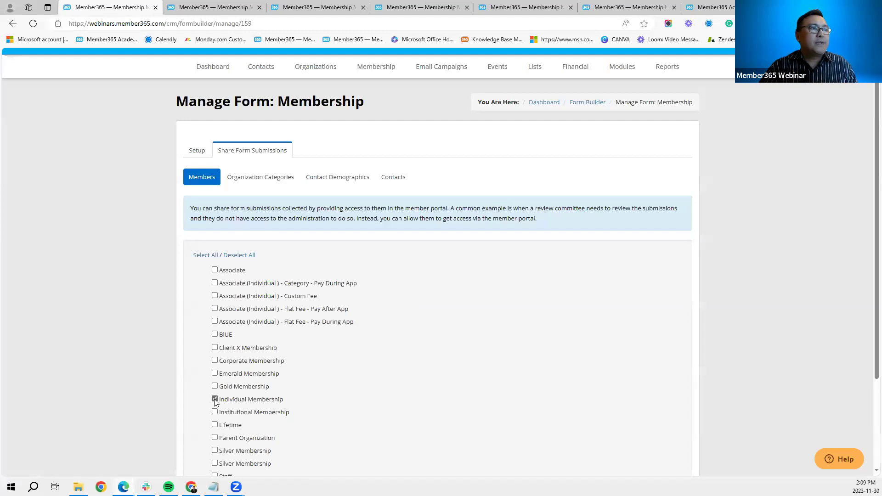
pyautogui.click(196, 154)
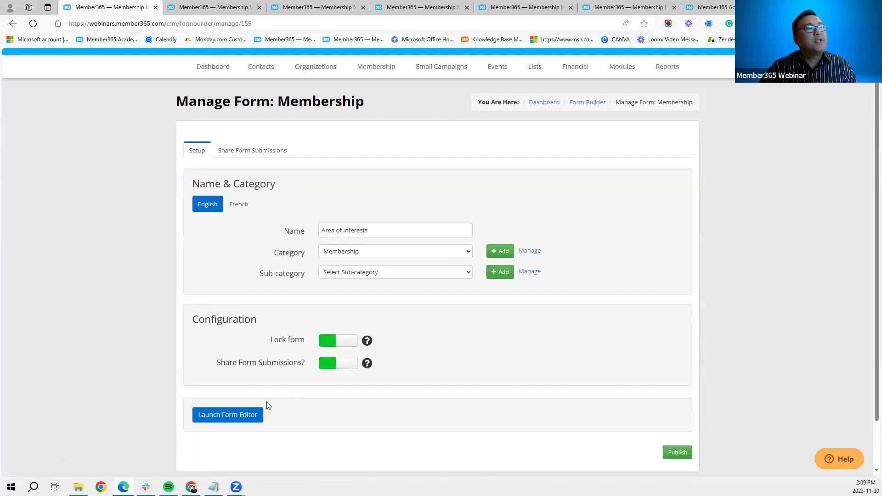
pyautogui.click(252, 420)
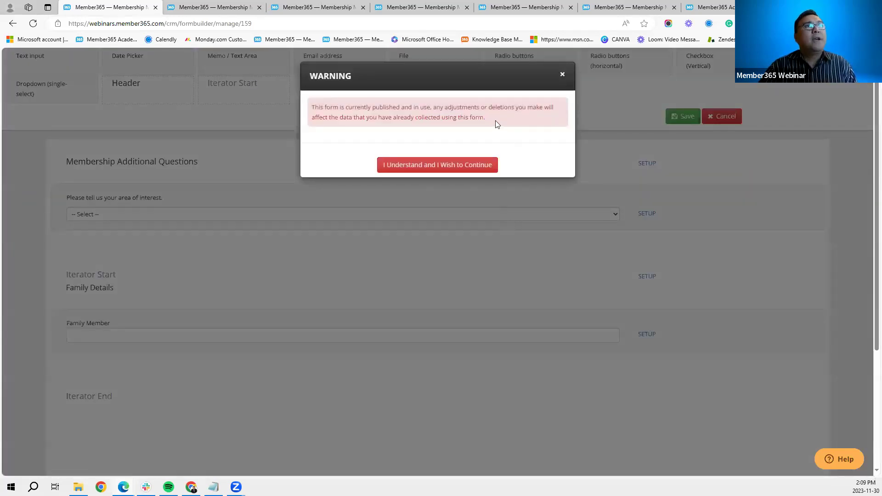
pyautogui.moveTo(491, 118); pyautogui.dragTo(302, 110)
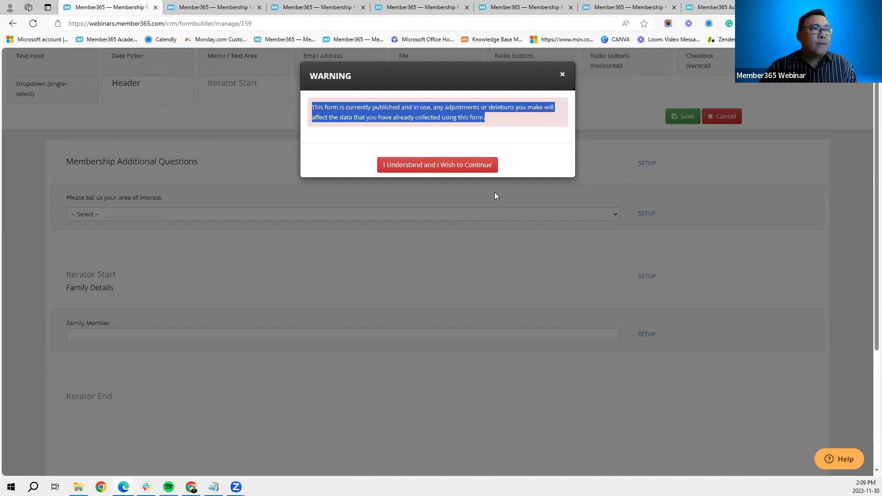
pyautogui.click(453, 170)
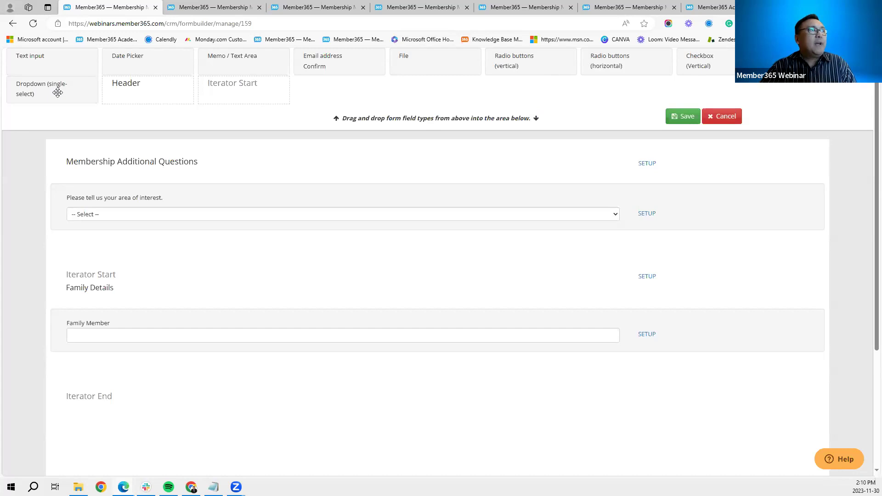
# Add a text input field below the Membership Additional Questions header, and delete it again.
pyautogui.moveTo(112, 217)
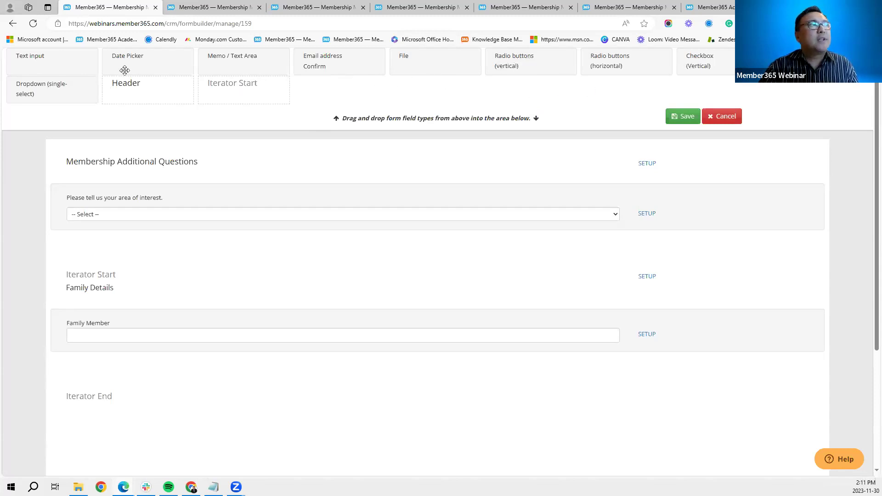
pyautogui.moveTo(59, 56); pyautogui.dragTo(97, 182)
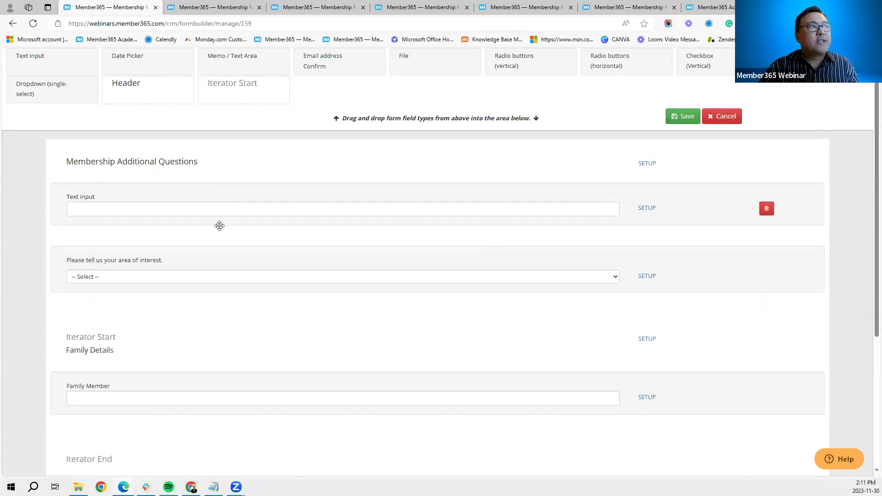
pyautogui.click(766, 210)
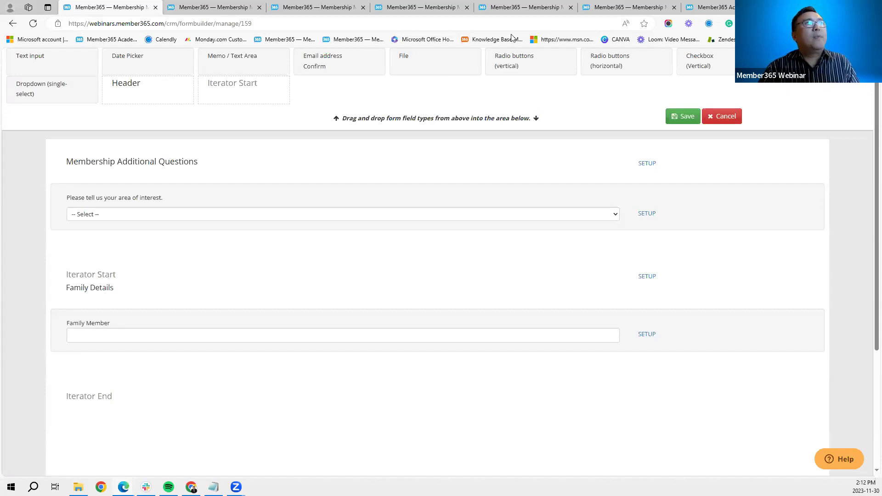
# Check the administration's form analytics list and the details page of the Individual Membership contact.
pyautogui.moveTo(526, 9)
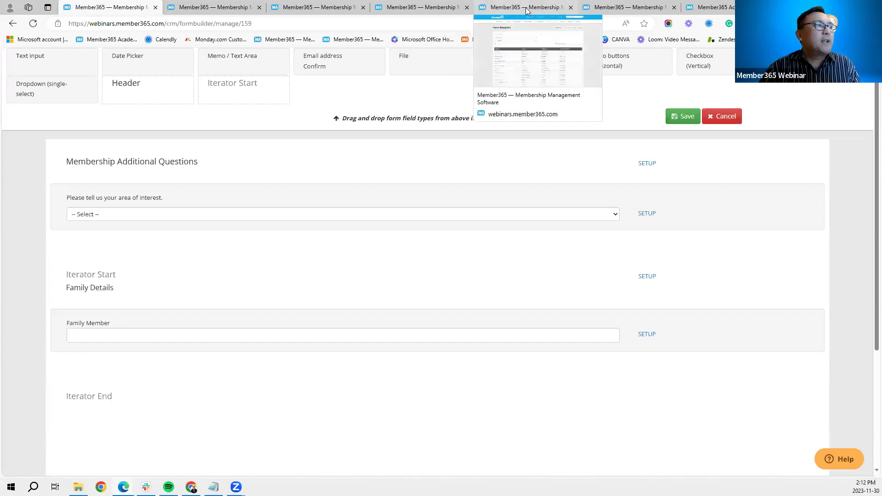
pyautogui.click(524, 8)
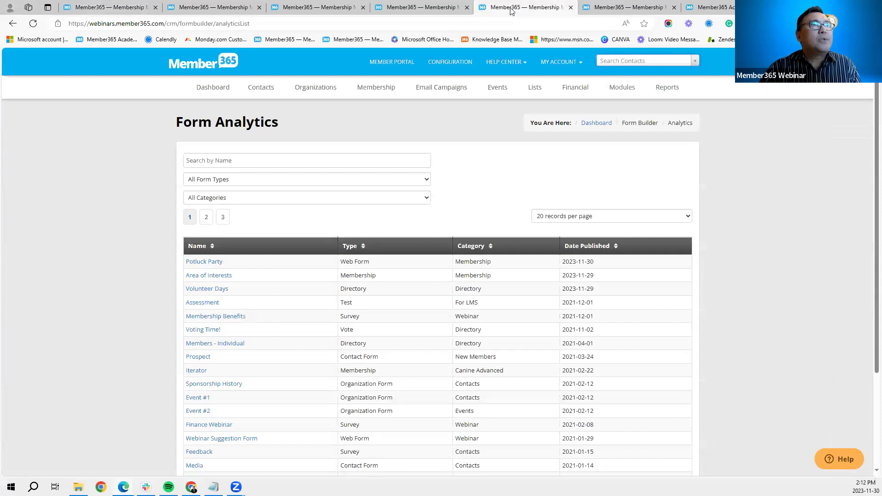
pyautogui.click(602, 9)
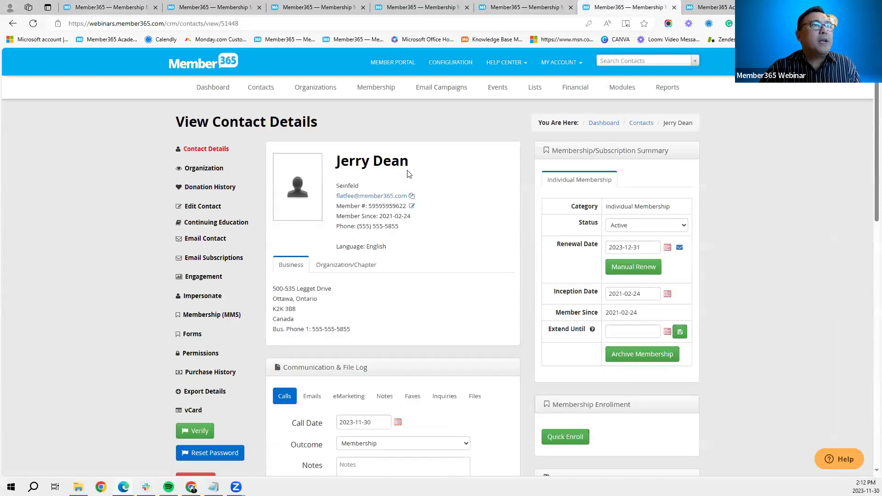
pyautogui.moveTo(412, 166); pyautogui.dragTo(337, 168)
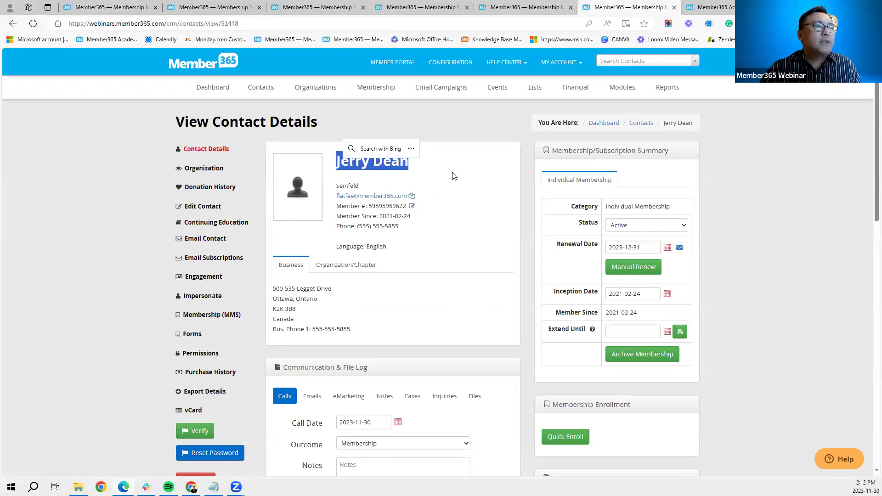
pyautogui.click(410, 203)
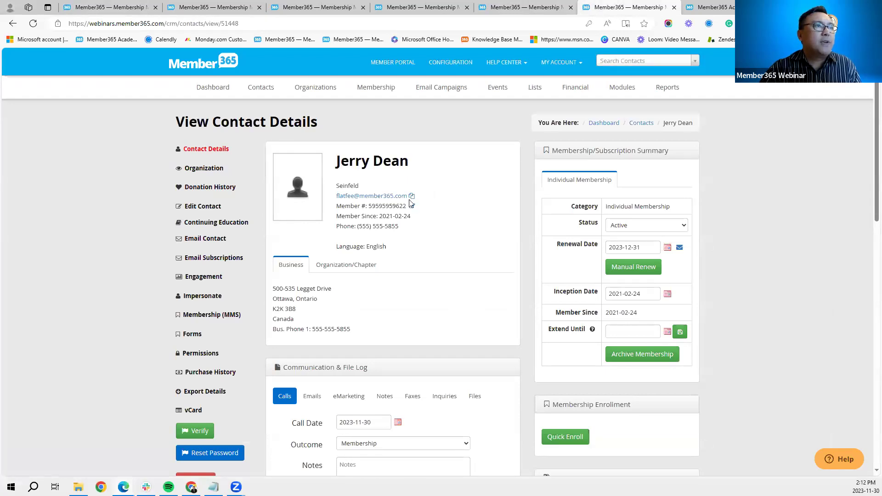
# View the contact's membership record and examine the contact information and the Membership Additional Questions answers.
pyautogui.click(216, 317)
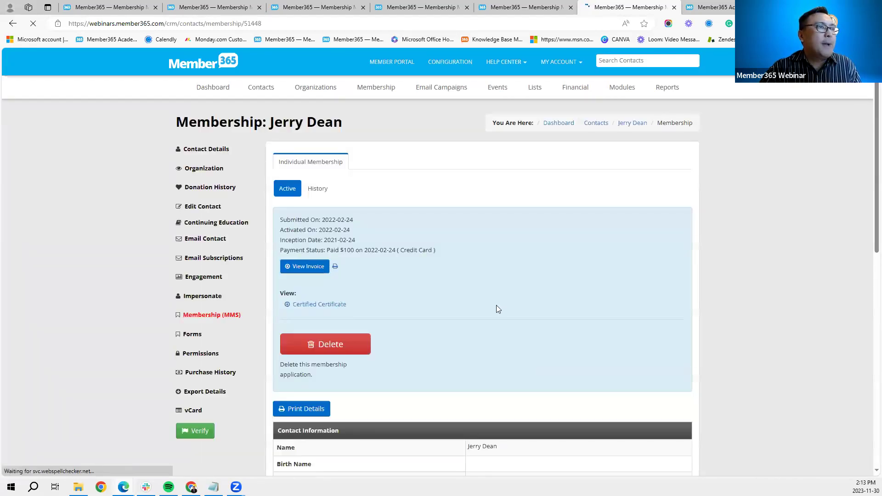
pyautogui.scroll(-7, 496, 305)
pyautogui.scroll(-1, 497, 305)
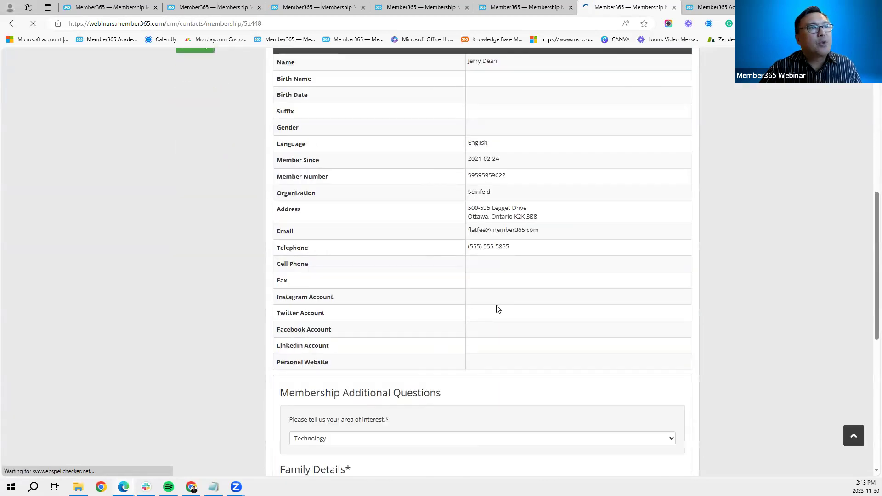
pyautogui.scroll(1, 496, 308)
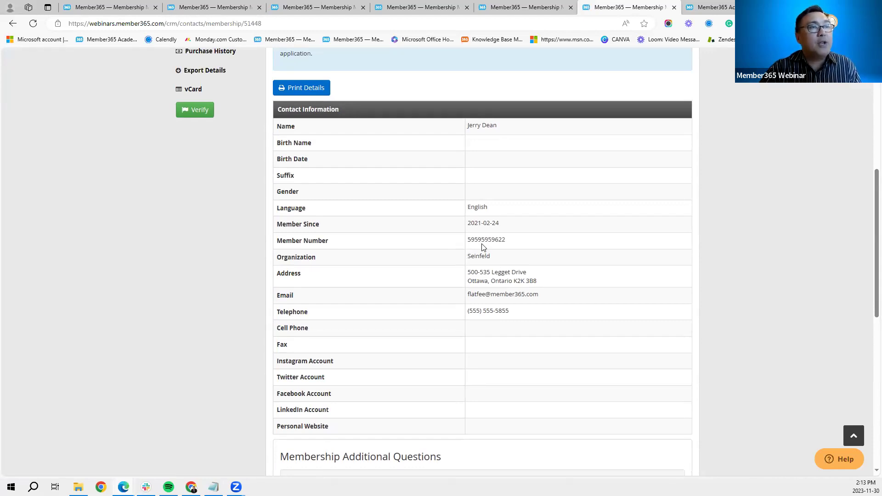
pyautogui.scroll(-4, 484, 247)
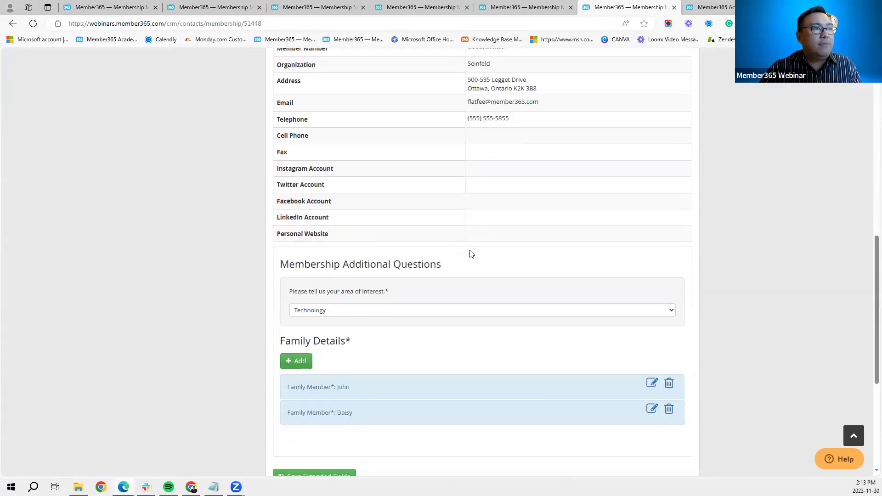
pyautogui.scroll(-3, 437, 269)
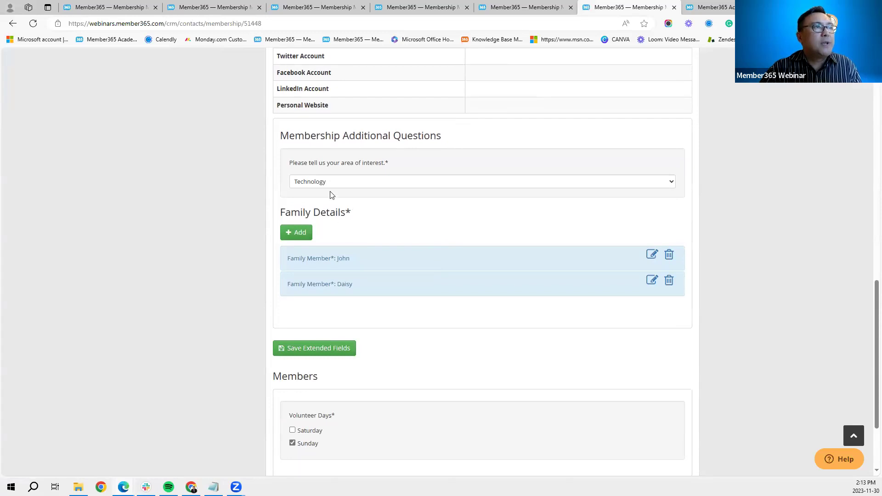
pyautogui.moveTo(389, 163); pyautogui.dragTo(287, 164)
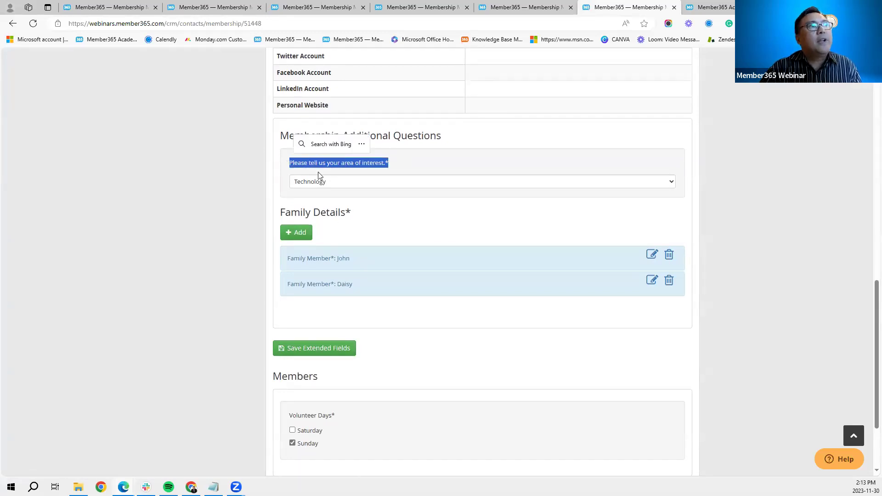
# Add another family member's name under Family Details and save the extended fields.
pyautogui.click(299, 233)
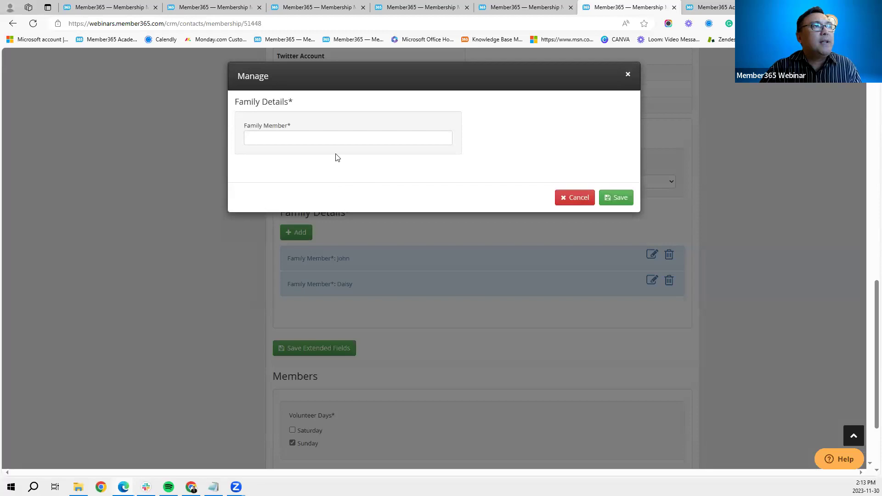
pyautogui.click(335, 137)
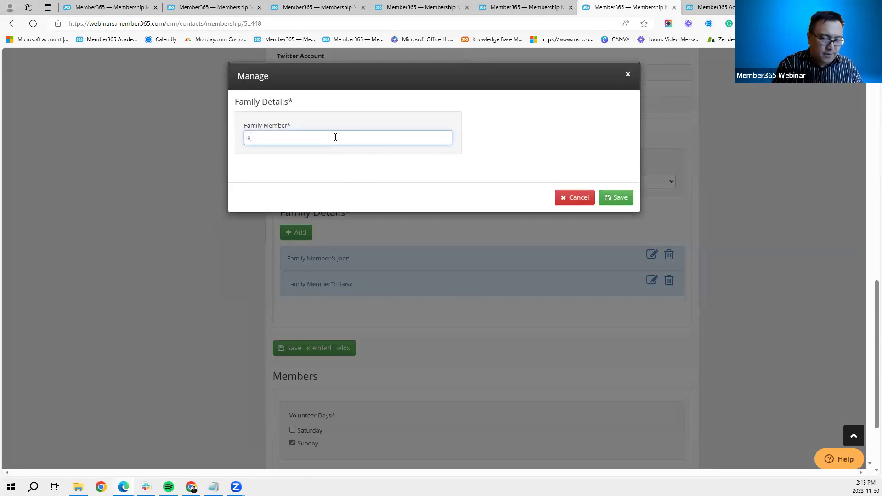
pyautogui.write('Ricci')
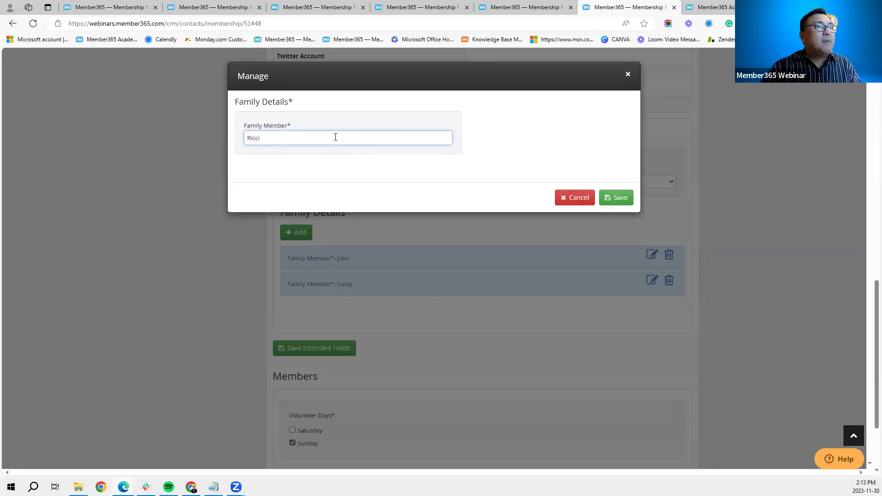
pyautogui.click(621, 197)
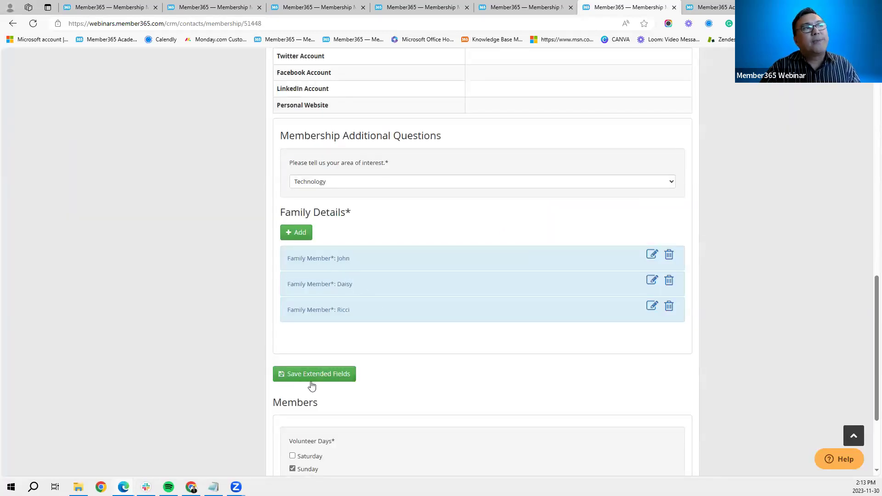
pyautogui.click(334, 378)
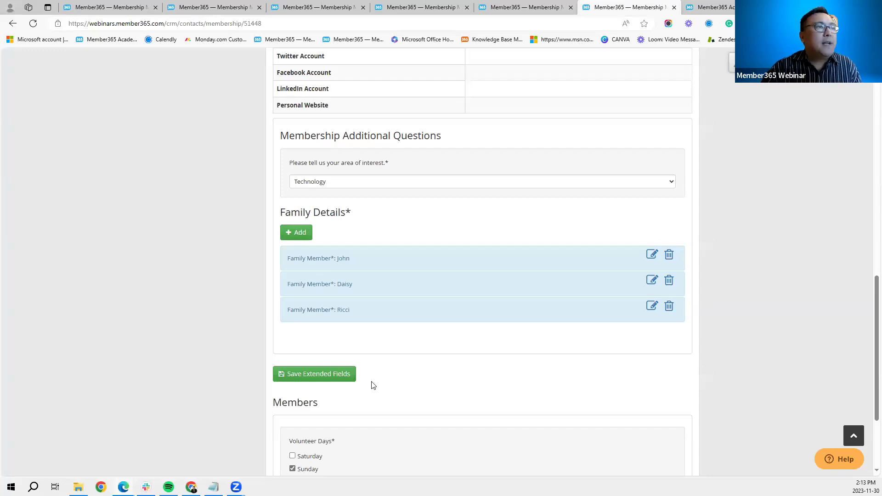
# Review the rest of the membership record, including the additional questions and the Volunteer Days section under Members.
pyautogui.scroll(-3, 371, 382)
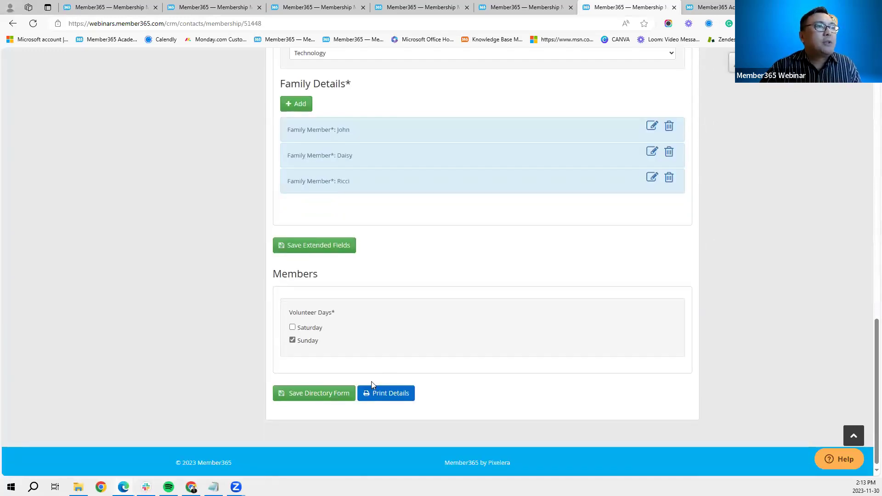
pyautogui.scroll(3, 371, 382)
pyautogui.scroll(4, 411, 303)
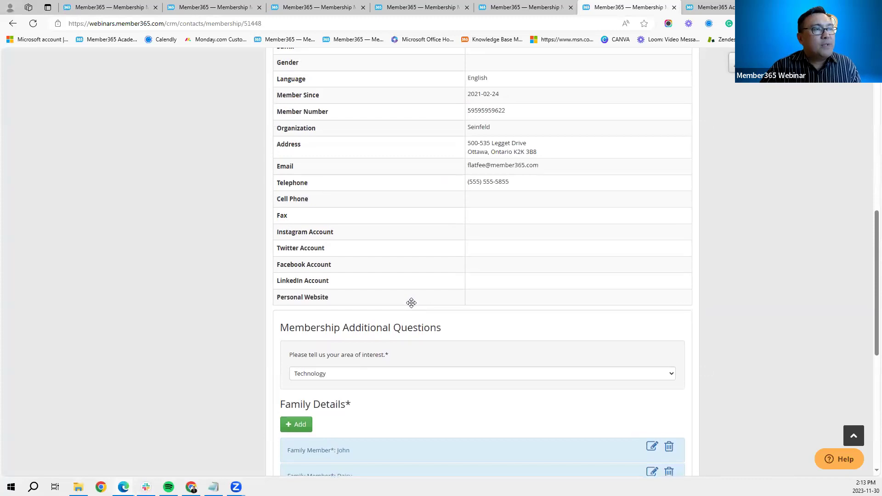
pyautogui.scroll(-5, 420, 311)
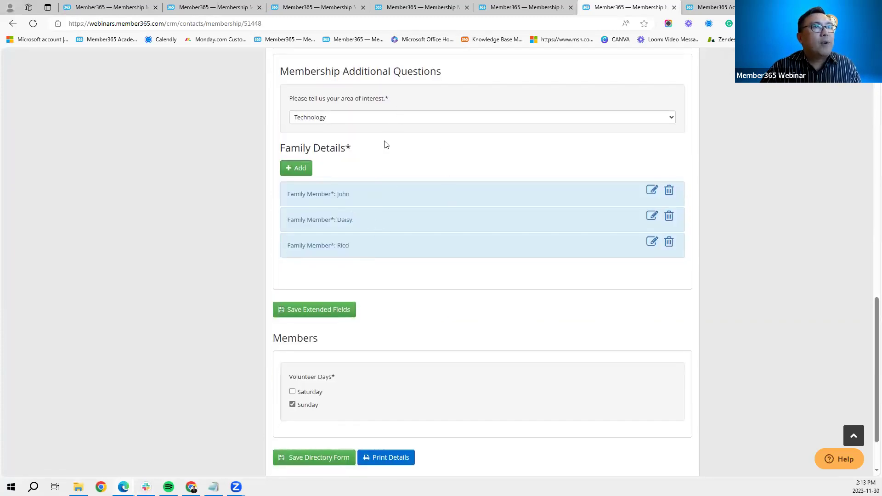
pyautogui.scroll(-2, 381, 252)
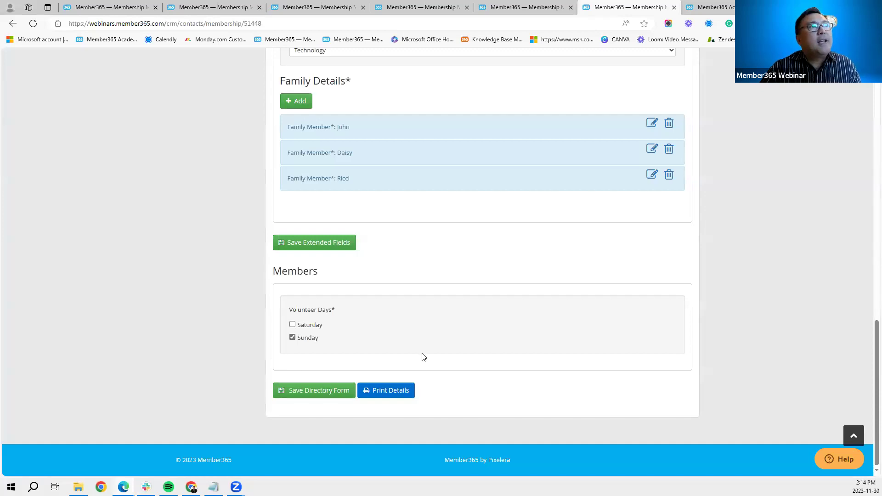
pyautogui.scroll(10, 421, 356)
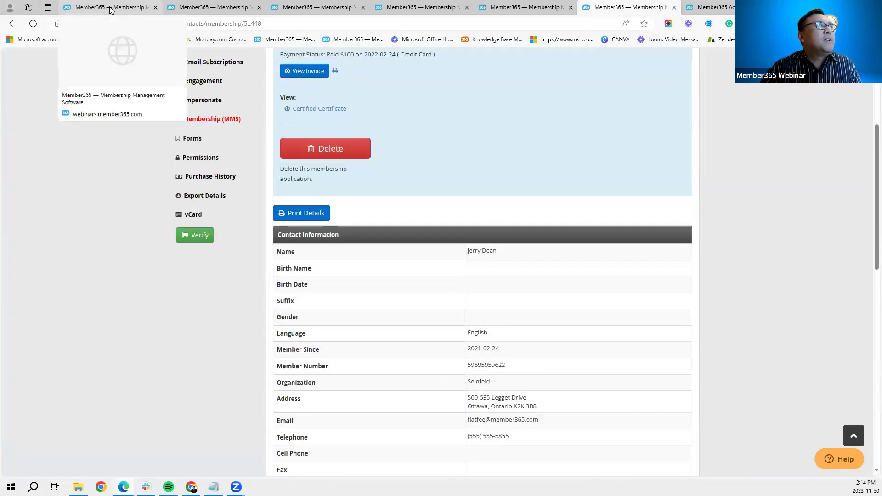
# In the form editor, open the area of interest question's setup and examine its question text, answer fields and bulk answer pasting.
pyautogui.click(110, 9)
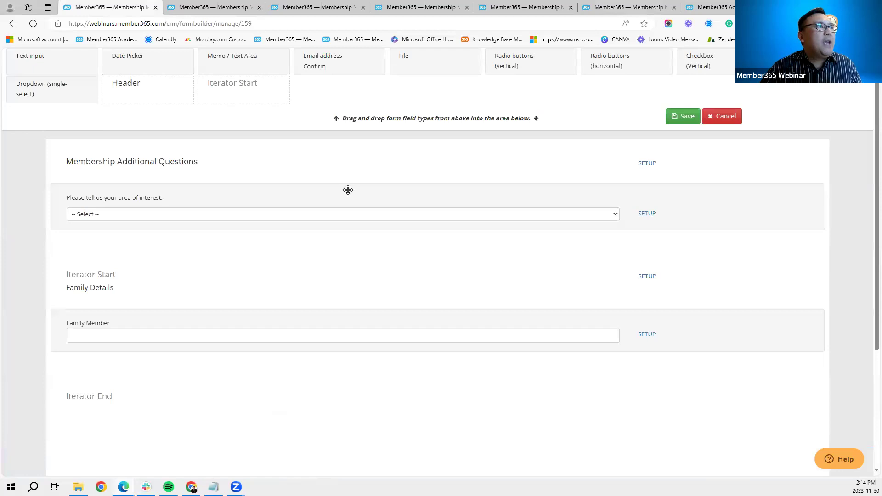
pyautogui.moveTo(495, 228)
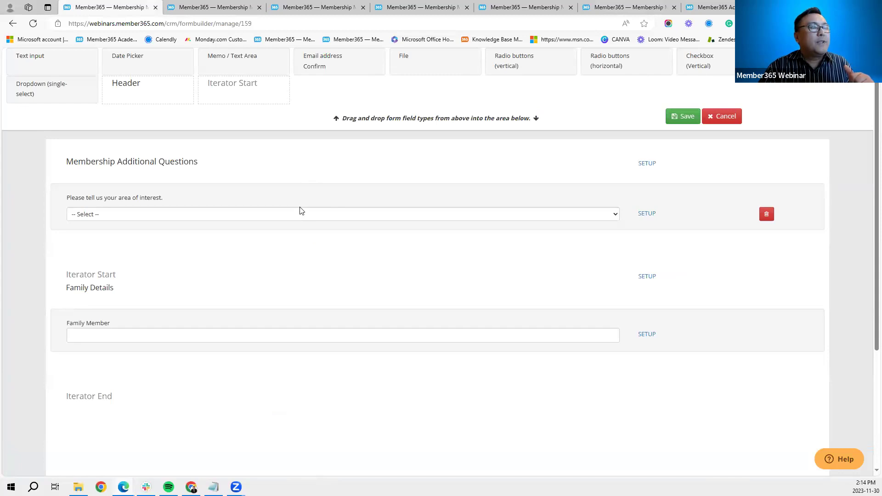
pyautogui.click(647, 215)
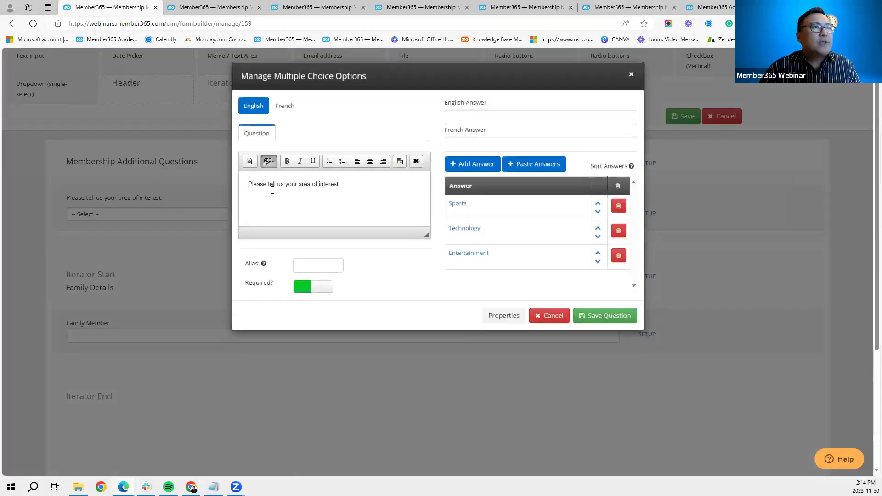
pyautogui.tripleClick(296, 185)
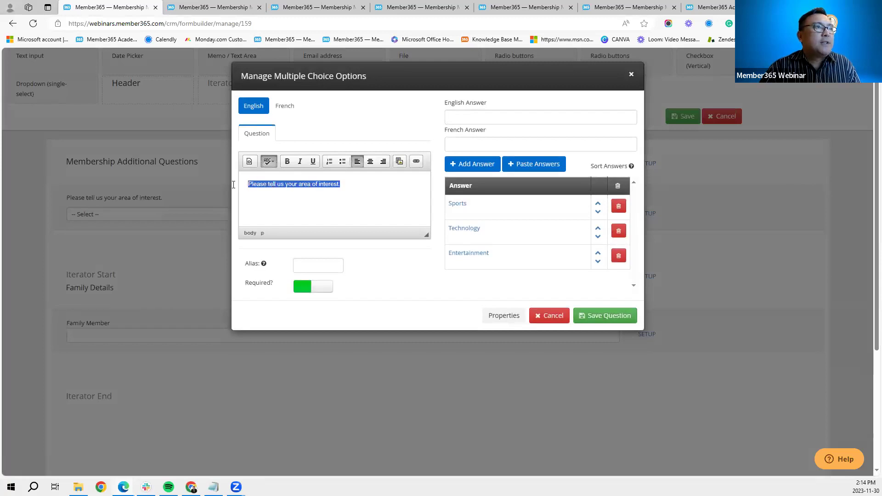
pyautogui.click(355, 203)
pyautogui.click(507, 115)
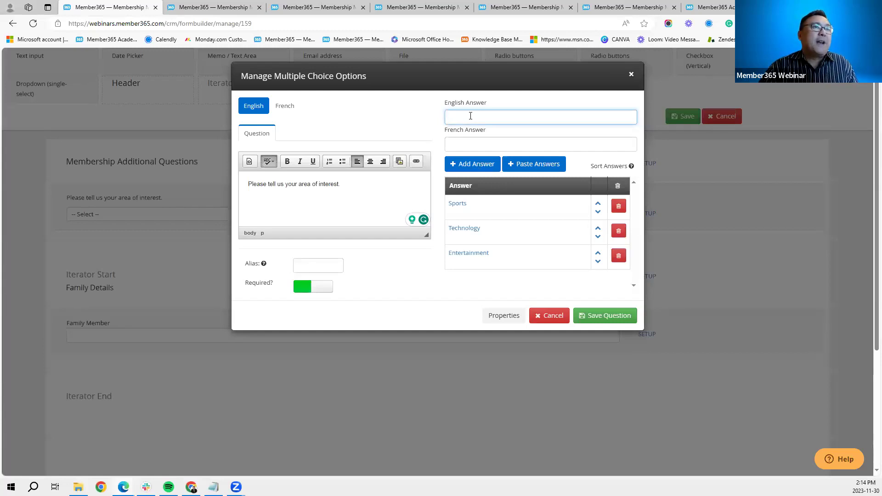
pyautogui.click(531, 167)
pyautogui.click(492, 163)
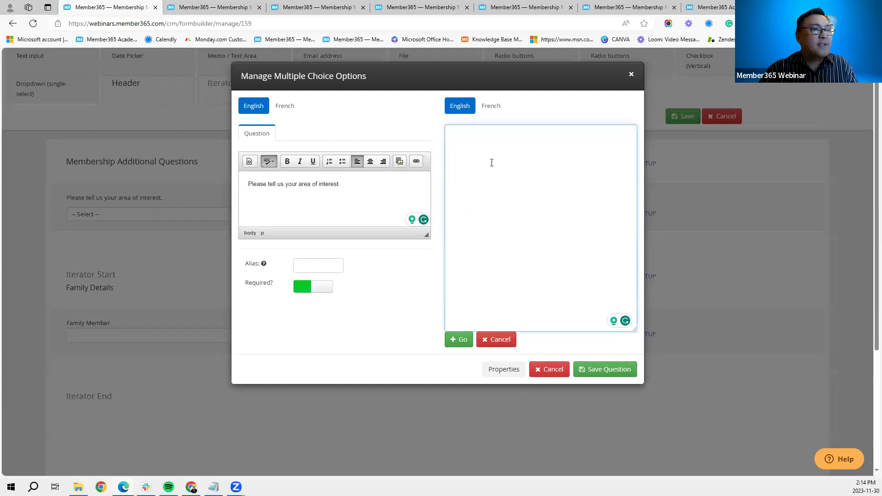
pyautogui.click(498, 341)
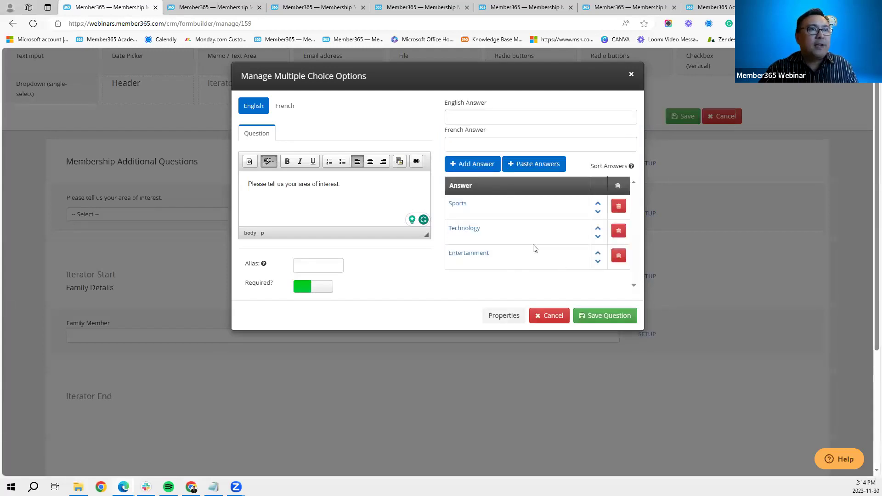
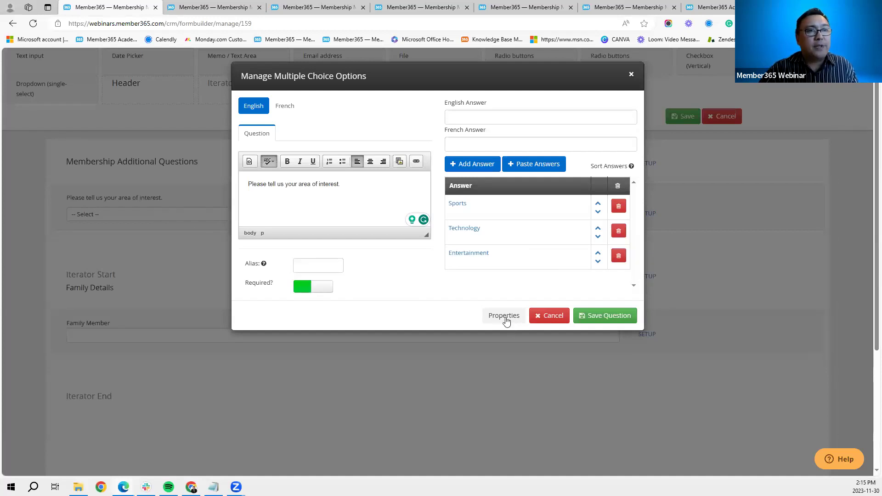
# In the question's properties, try the office-use only option, and restore the application, renewal and member update options.
pyautogui.click(506, 319)
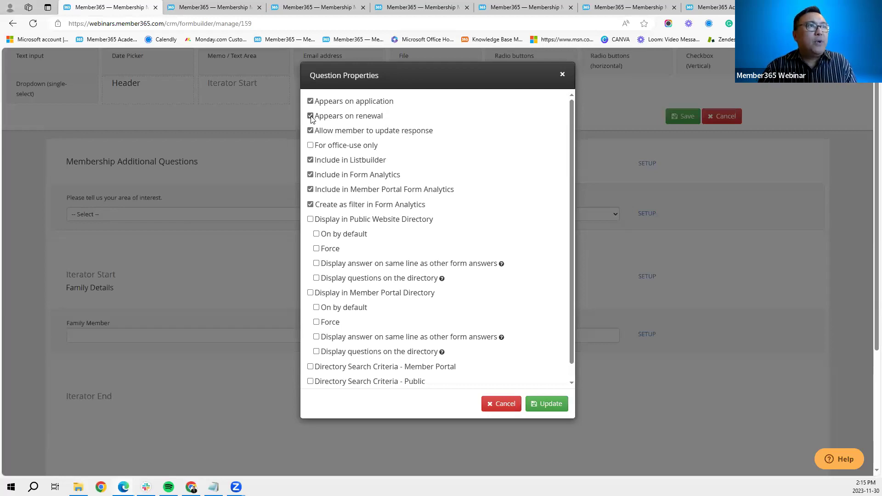
pyautogui.click(310, 146)
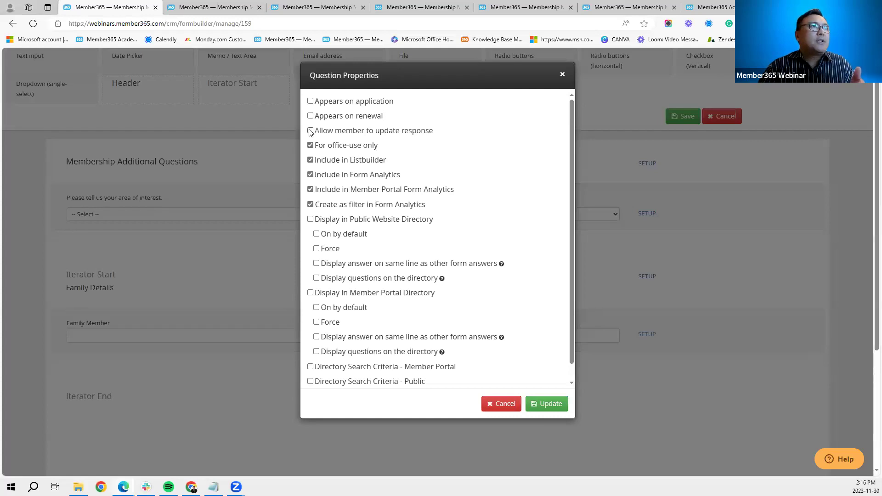
pyautogui.click(310, 145)
pyautogui.click(310, 130)
pyautogui.click(310, 116)
pyautogui.click(310, 102)
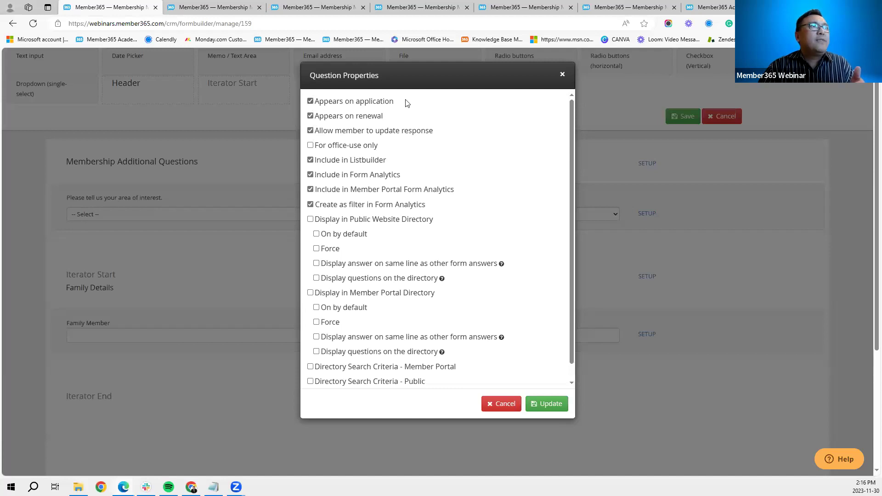
# Check the form sections on the contact's membership record again and return to the question properties.
pyautogui.click(620, 8)
pyautogui.scroll(-10, 457, 274)
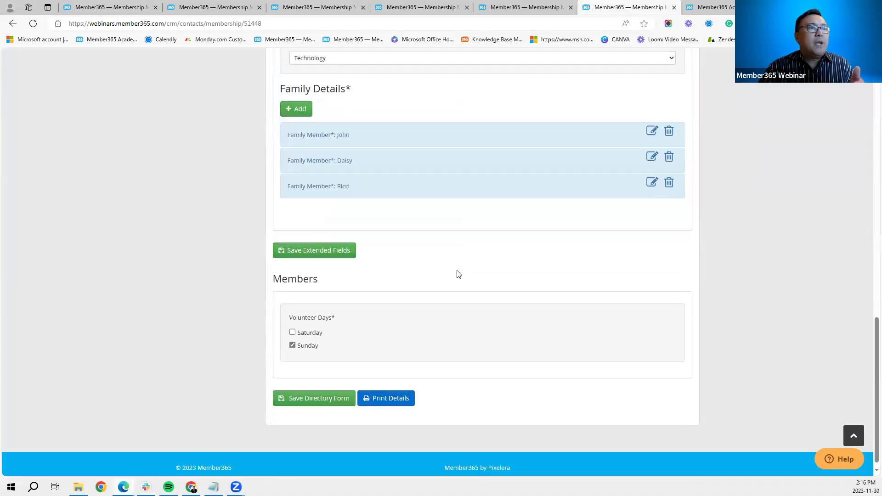
pyautogui.scroll(12, 449, 255)
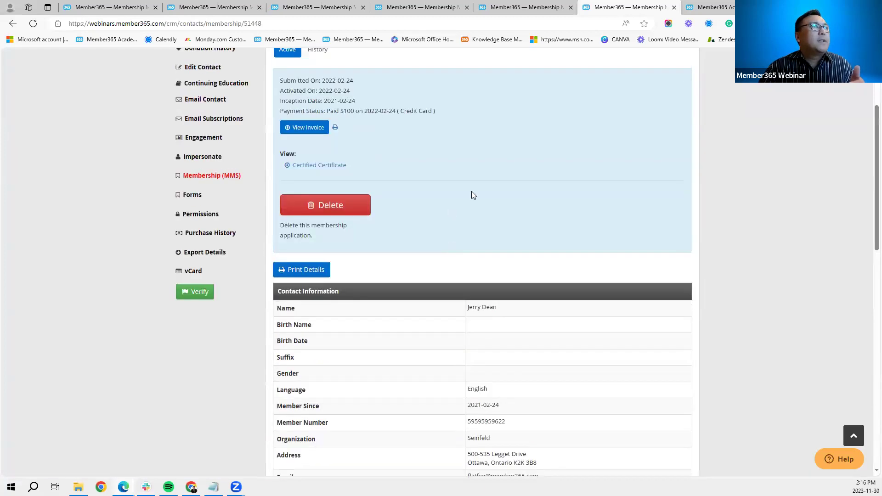
pyautogui.scroll(2, 471, 195)
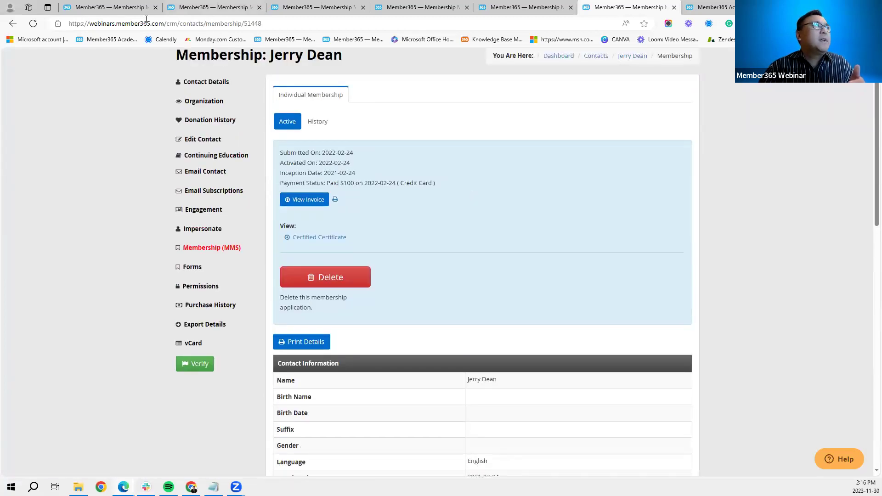
pyautogui.click(131, 10)
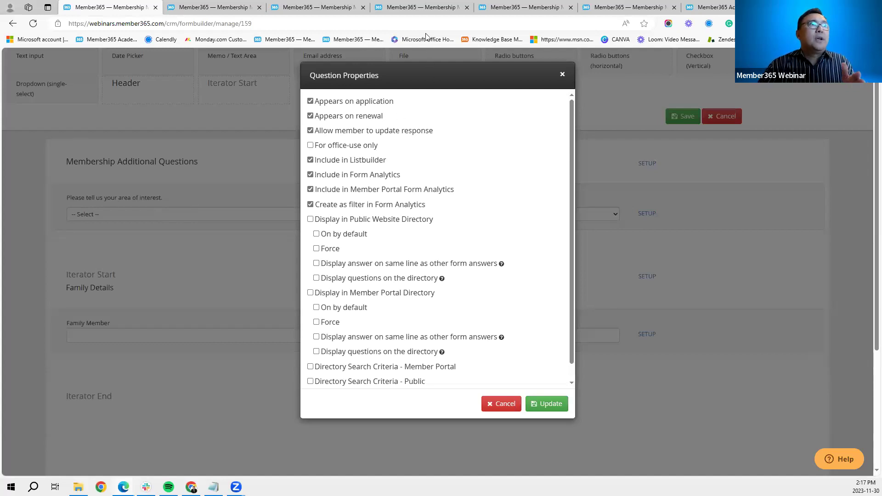
# In the Ottawa contact list, examine the membership form question filters offered for the Area of Interests form.
pyautogui.click(423, 9)
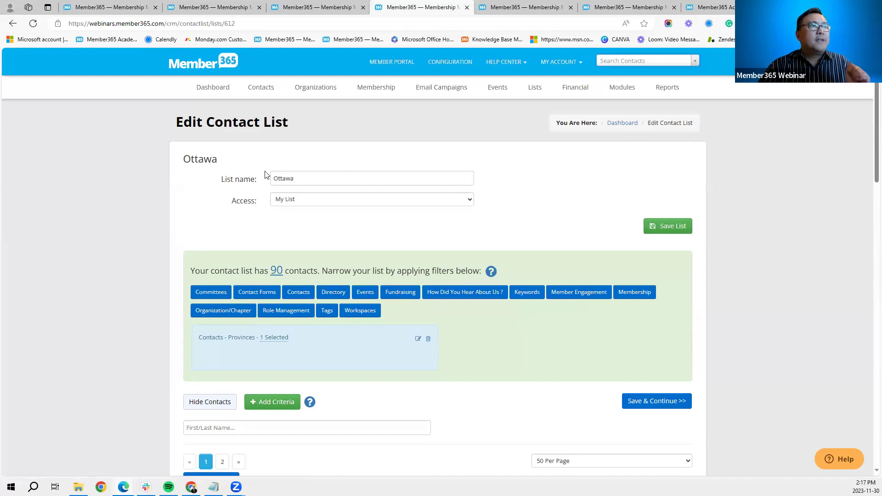
pyautogui.moveTo(296, 179); pyautogui.dragTo(266, 183)
pyautogui.click(326, 222)
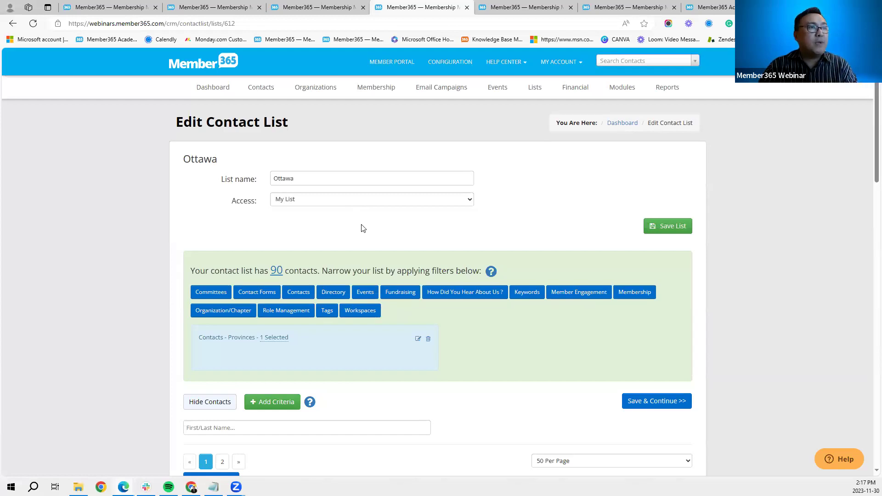
pyautogui.click(638, 295)
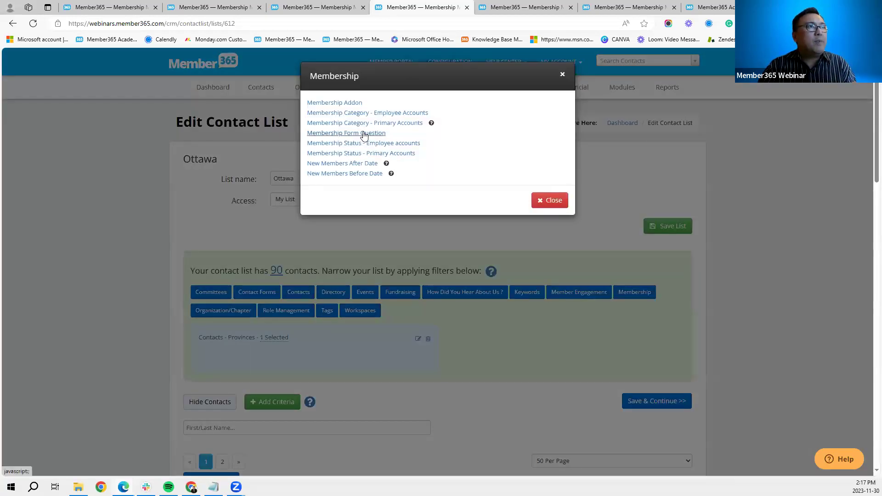
pyautogui.click(364, 133)
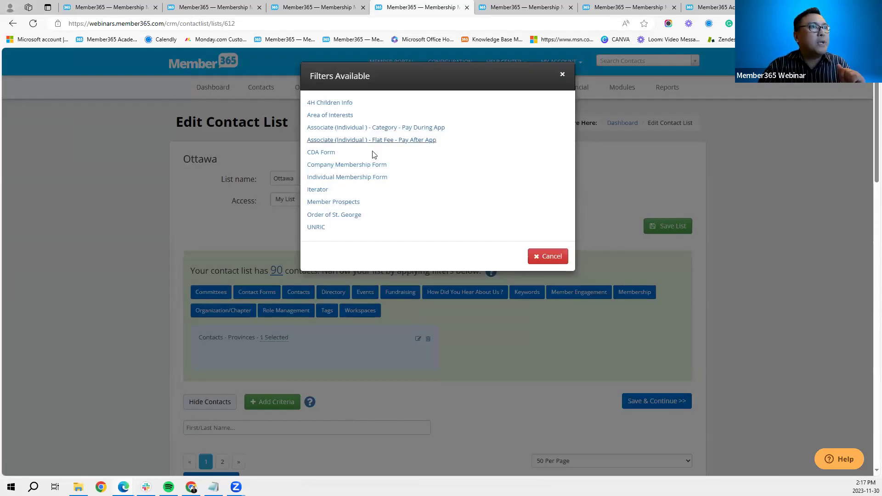
pyautogui.click(340, 115)
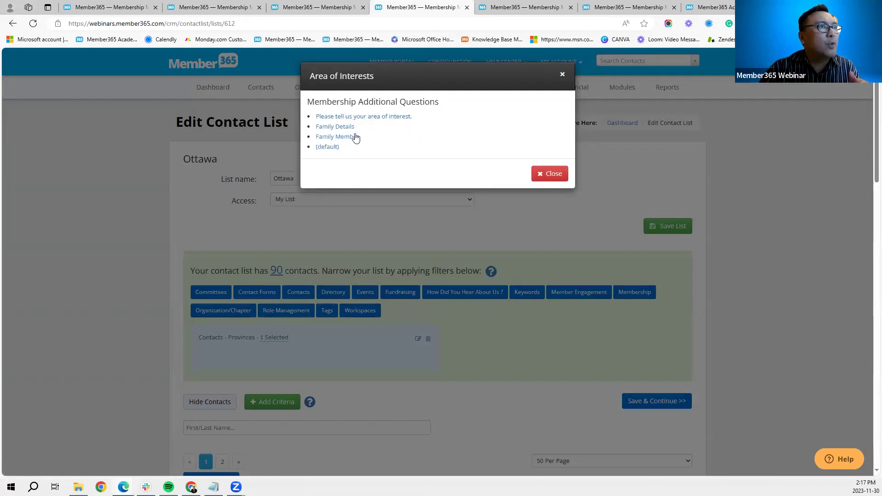
pyautogui.click(546, 175)
# Filter the Ottawa contact list by the Area of Interests membership form question, choosing Technology as the area of interest, and review the matching contacts.
pyautogui.click(635, 292)
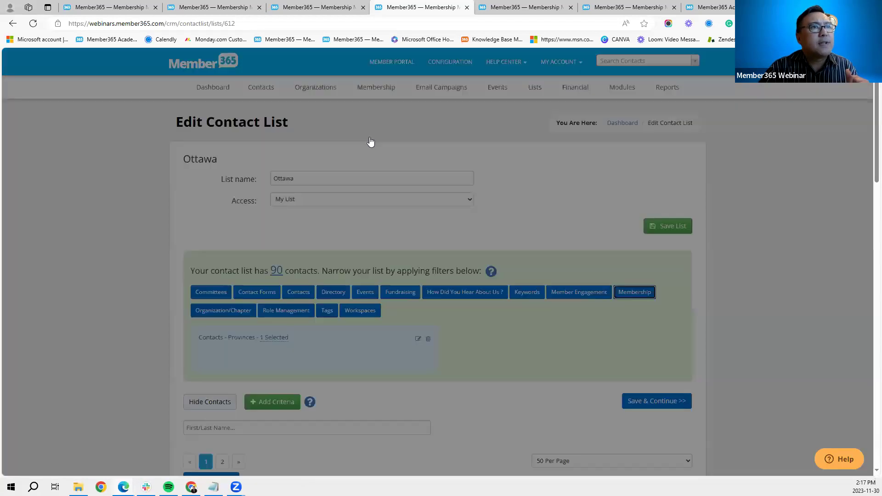
pyautogui.click(367, 133)
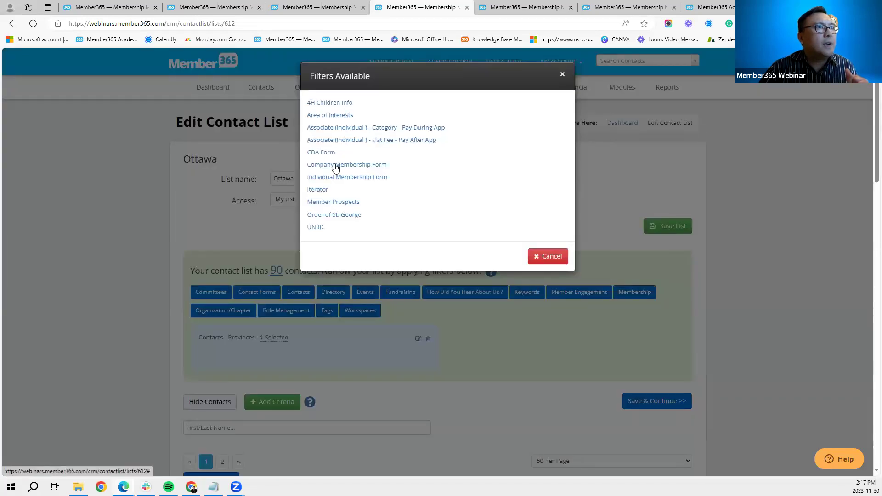
pyautogui.click(339, 116)
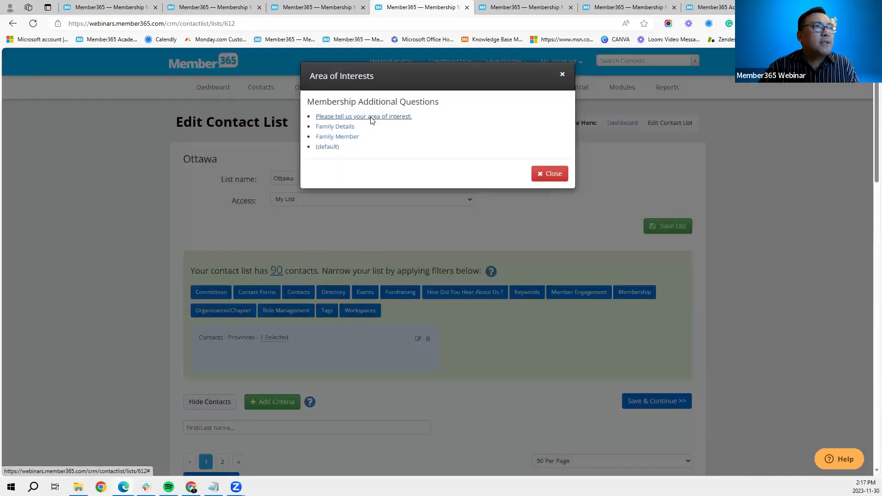
pyautogui.click(371, 118)
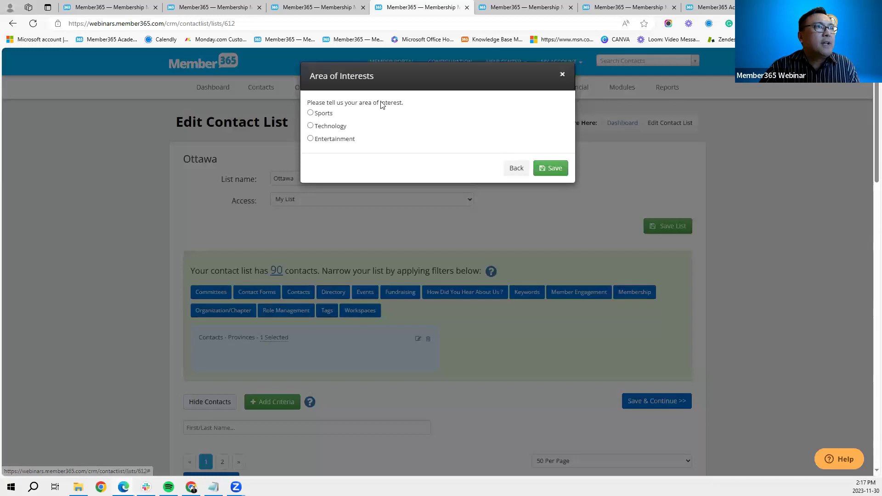
pyautogui.click(311, 126)
pyautogui.click(549, 169)
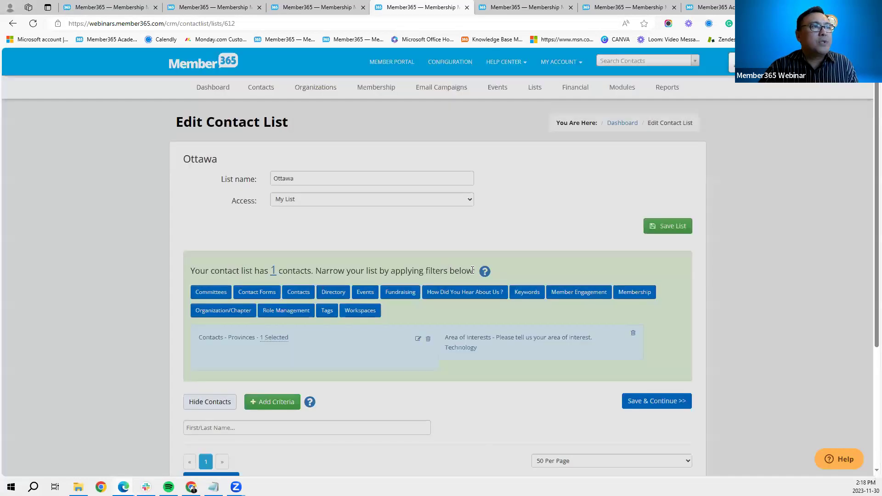
pyautogui.scroll(-4, 518, 277)
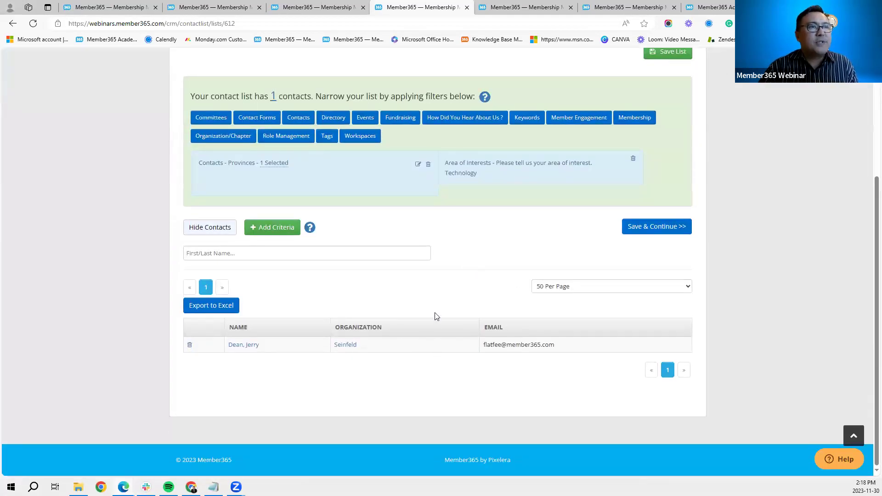
pyautogui.scroll(4, 436, 315)
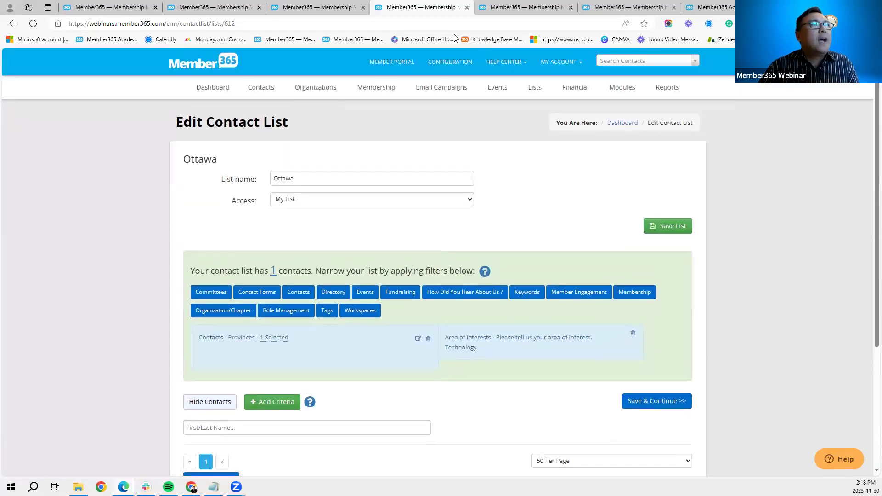
# Check the question's Form Analytics option, then open the Area of Interests form's analytics and view the most recent submission's answers.
pyautogui.click(123, 10)
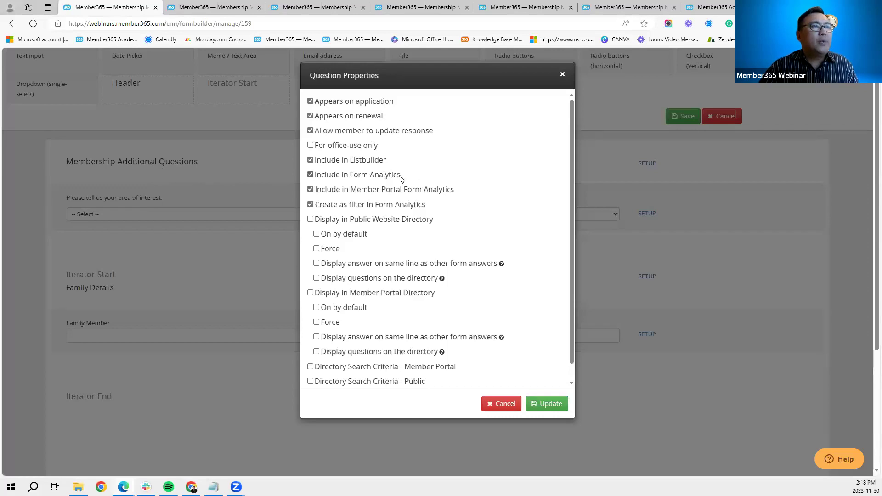
pyautogui.click(538, 9)
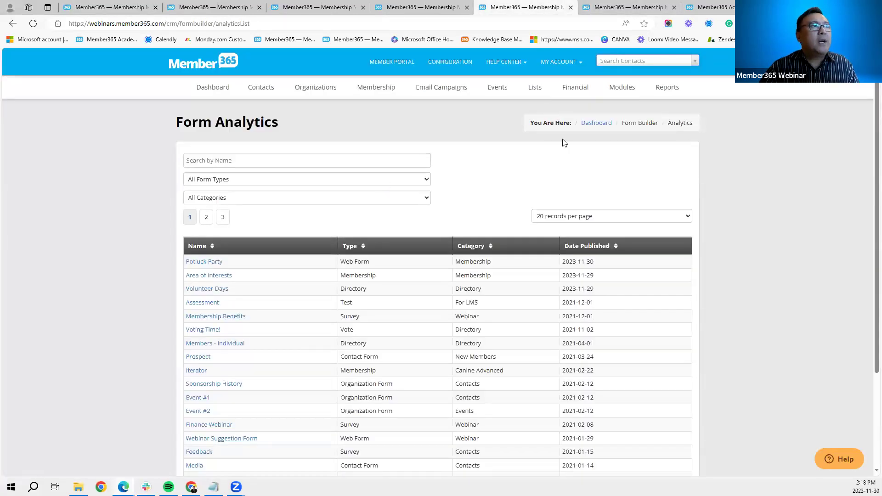
pyautogui.click(634, 86)
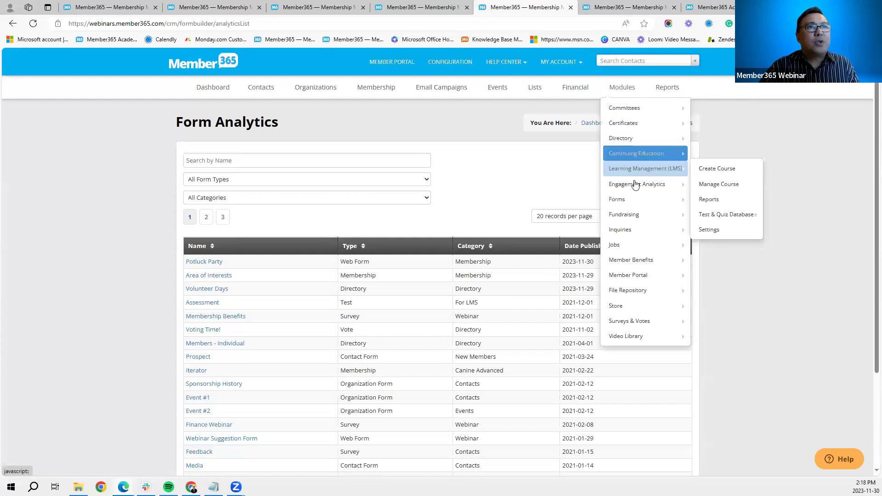
pyautogui.moveTo(637, 198)
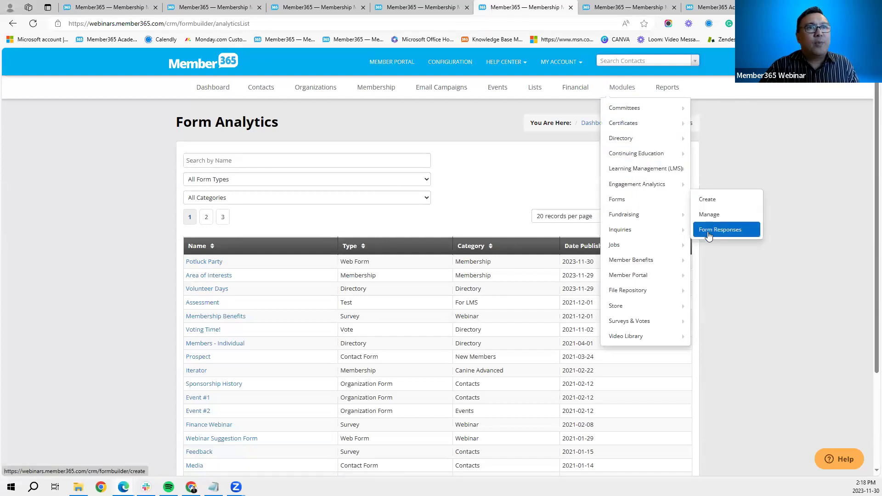
pyautogui.click(227, 277)
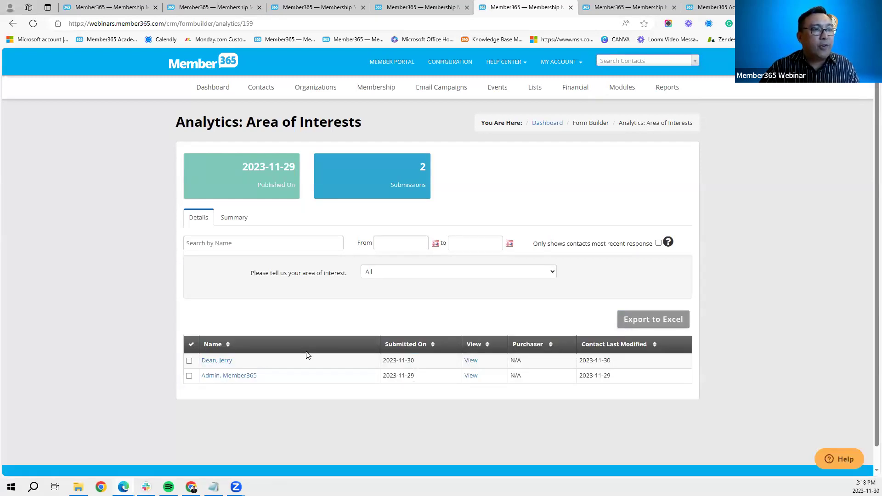
pyautogui.click(471, 361)
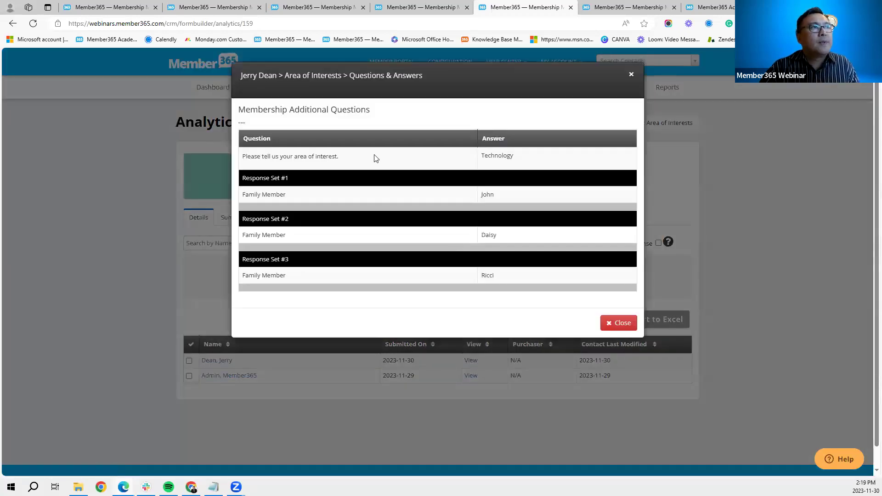
pyautogui.moveTo(359, 161); pyautogui.dragTo(243, 164)
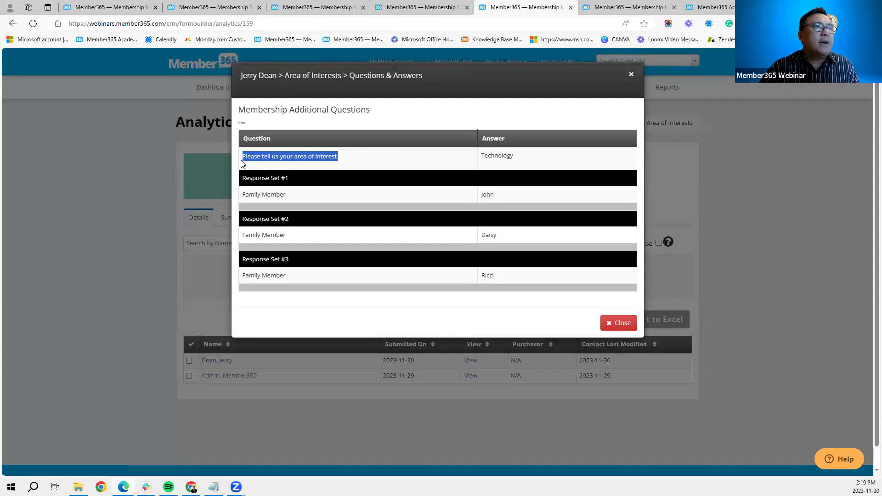
pyautogui.click(622, 324)
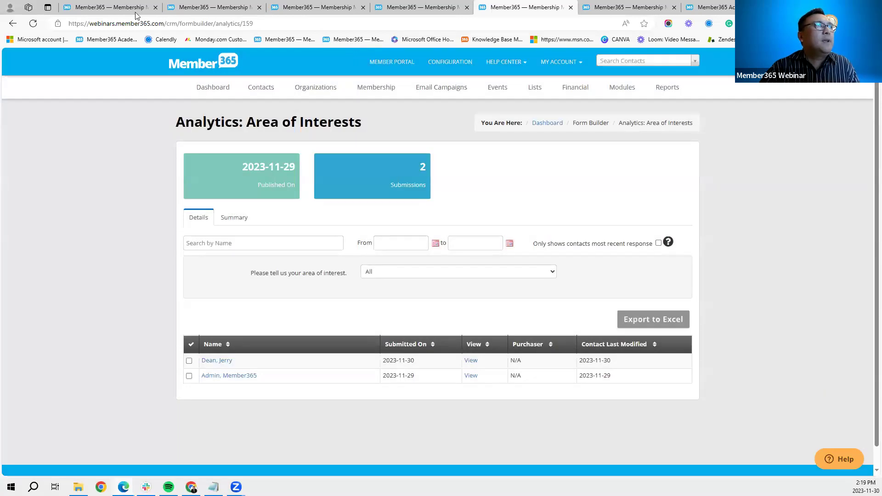
# Check the question's Member Portal Form Analytics option against the Area of Interests analytics and the Forms options in the member portal.
pyautogui.click(124, 10)
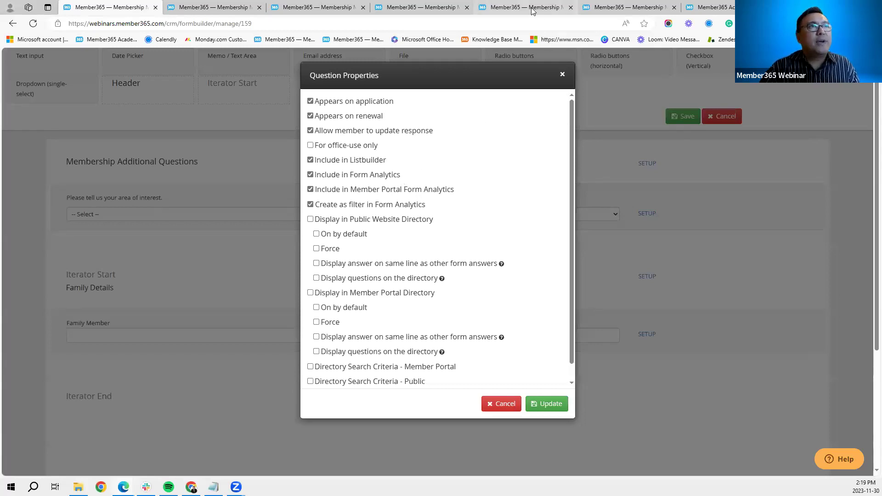
pyautogui.moveTo(532, 11)
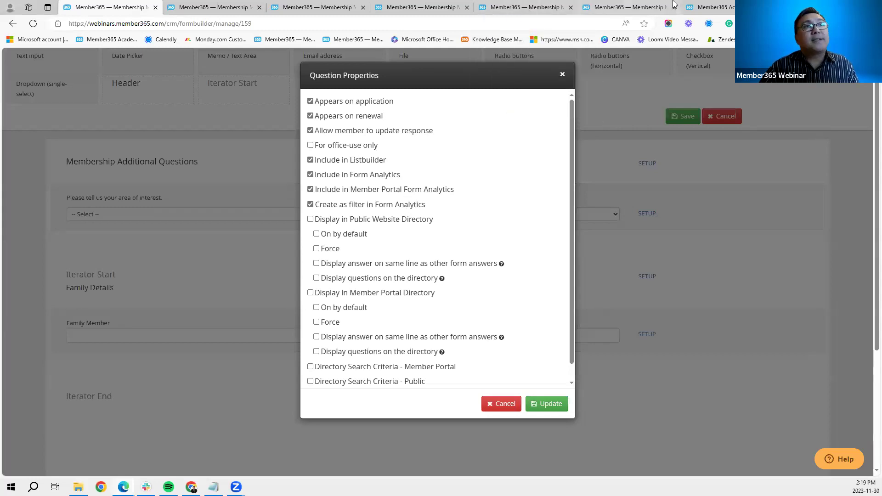
pyautogui.click(705, 7)
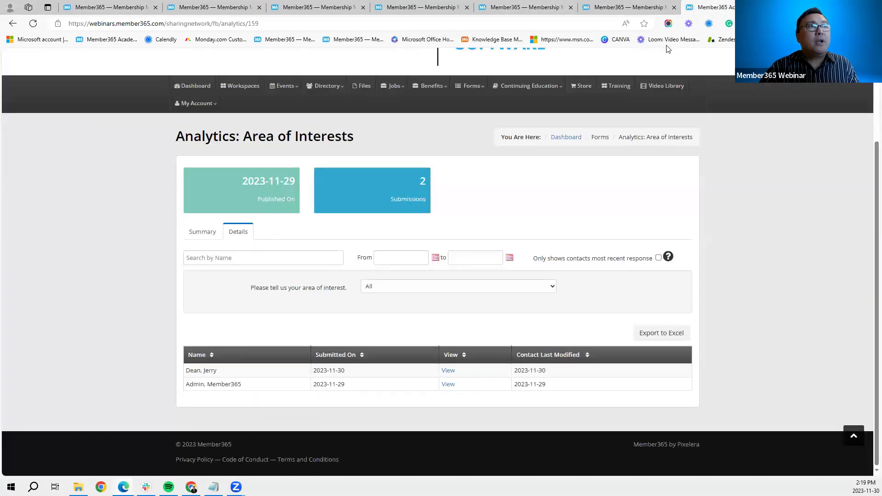
pyautogui.click(478, 87)
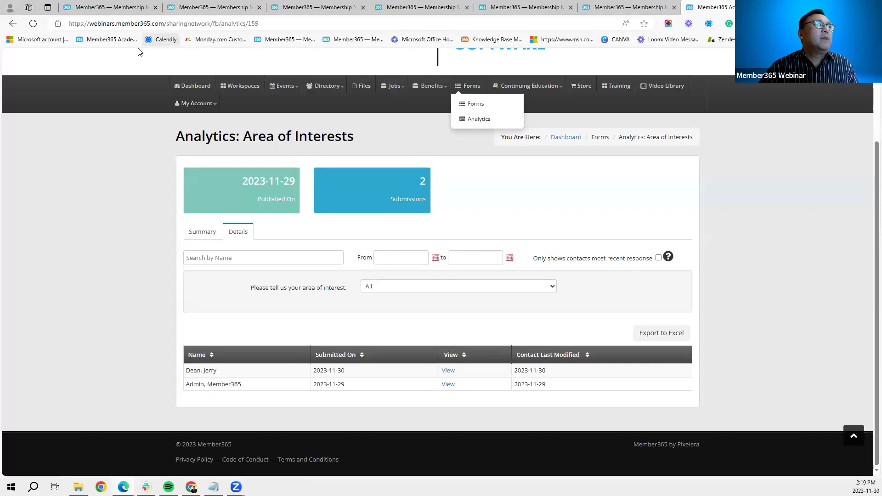
# Check the option to create the question as an analytics filter, and filter the Area of Interests submissions in the CRM by Sports.
pyautogui.click(128, 13)
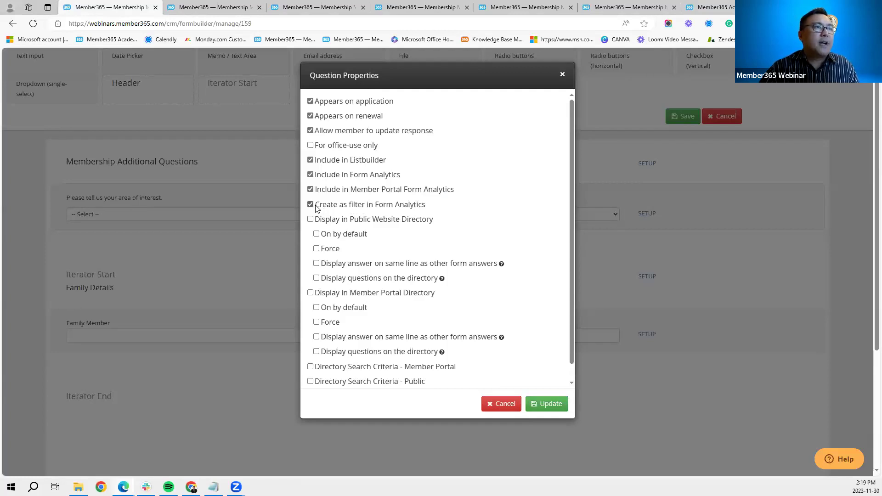
pyautogui.click(546, 11)
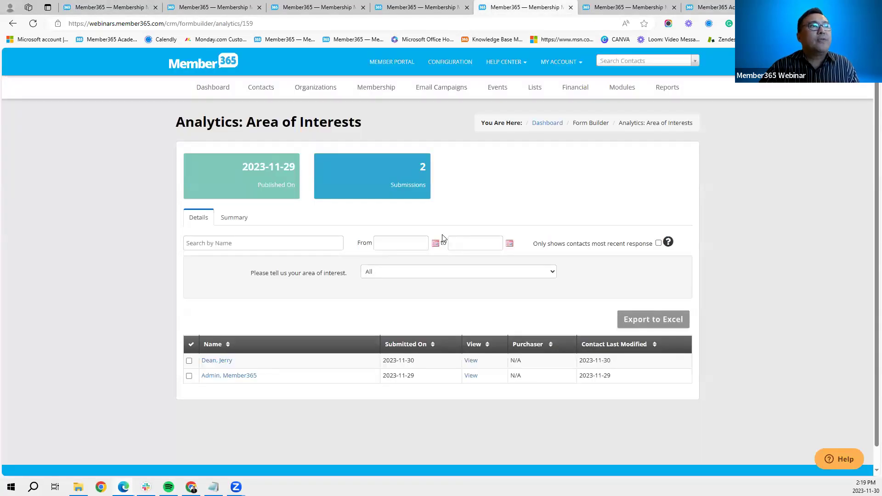
pyautogui.moveTo(229, 273); pyautogui.dragTo(352, 279)
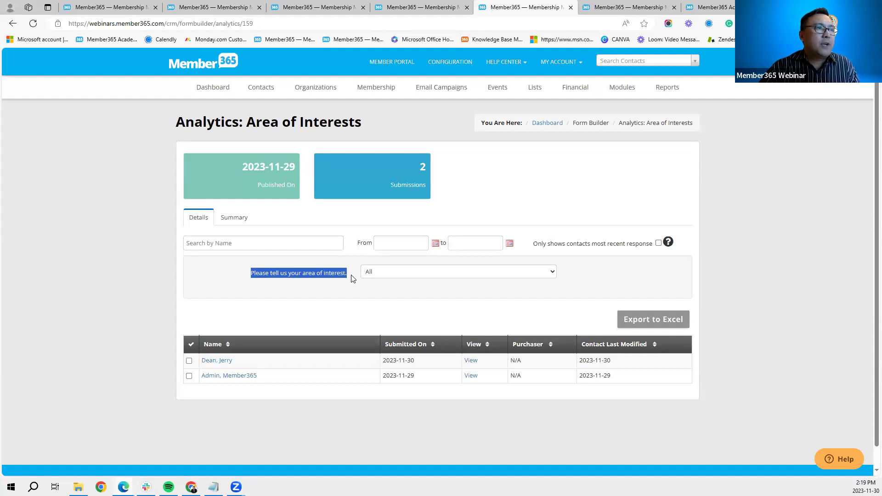
pyautogui.click(391, 274)
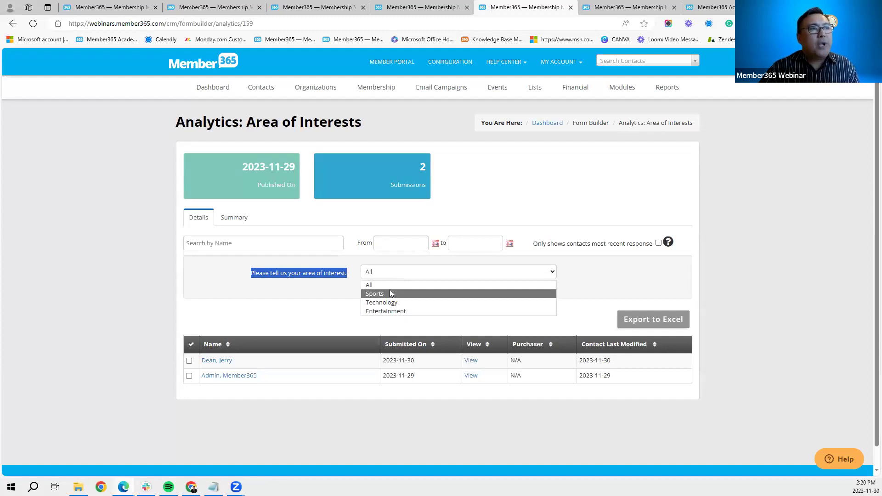
pyautogui.click(387, 293)
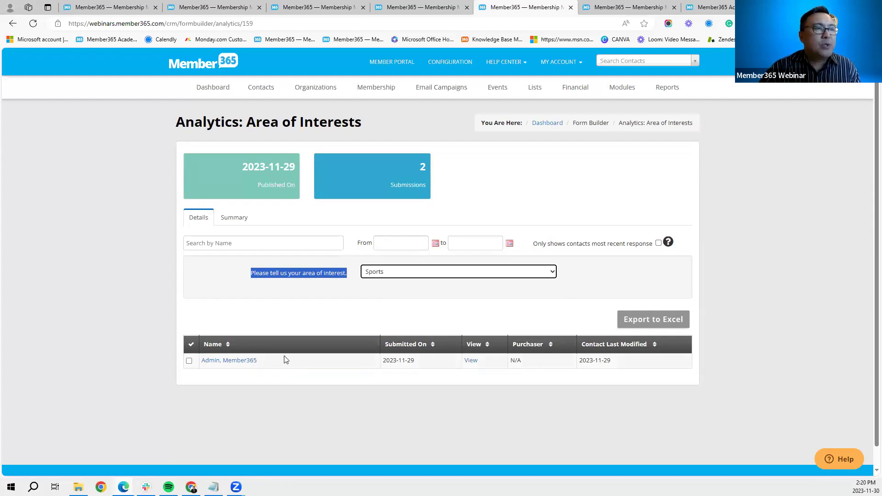
pyautogui.click(425, 276)
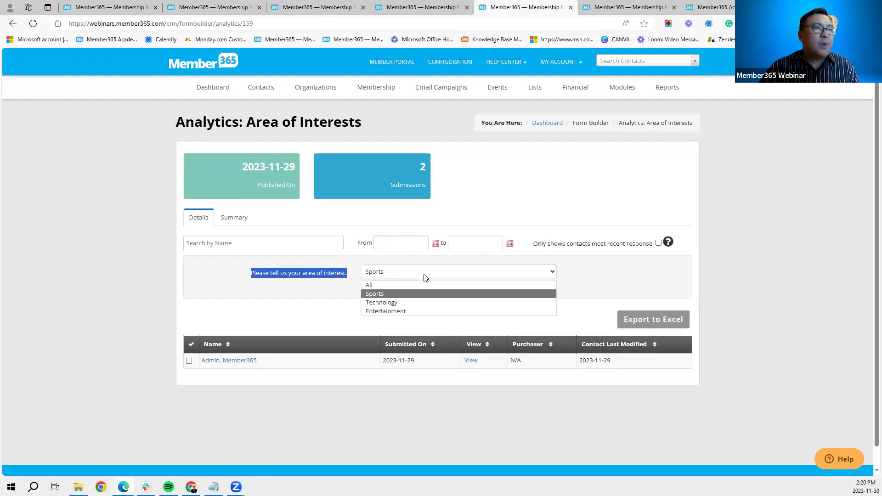
pyautogui.click(600, 290)
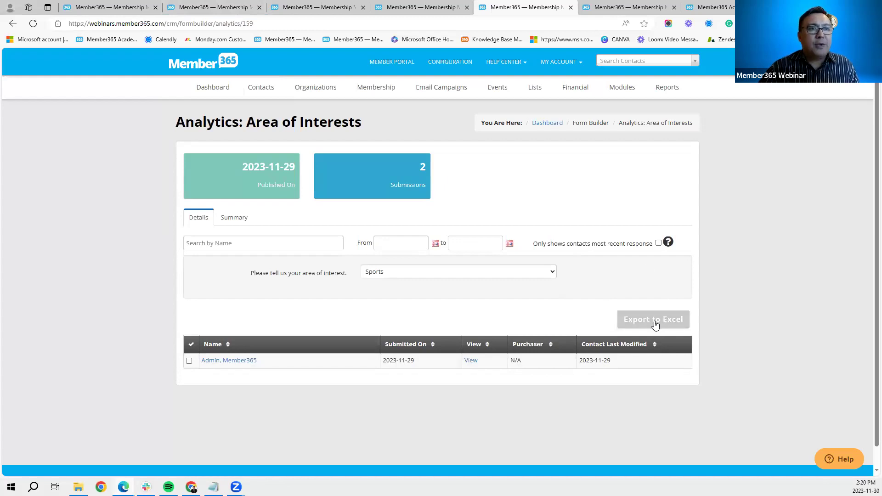
# Leave the Area of Interests question properties and form editor without saving, and open the Volunteer Days directory form for management.
pyautogui.click(137, 12)
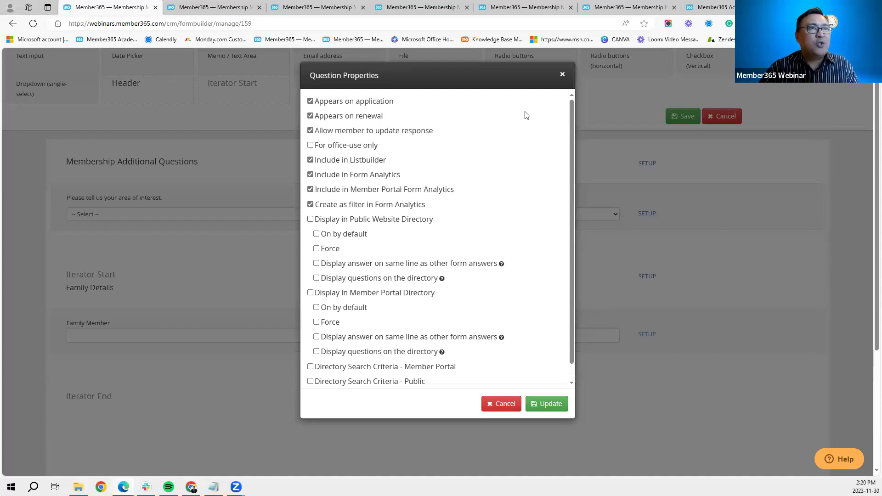
pyautogui.click(562, 75)
pyautogui.click(729, 118)
pyautogui.click(624, 91)
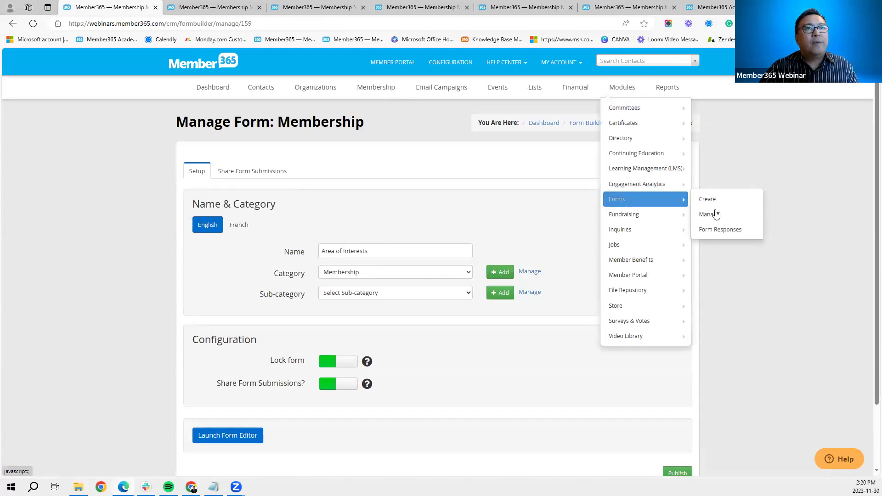
pyautogui.click(715, 213)
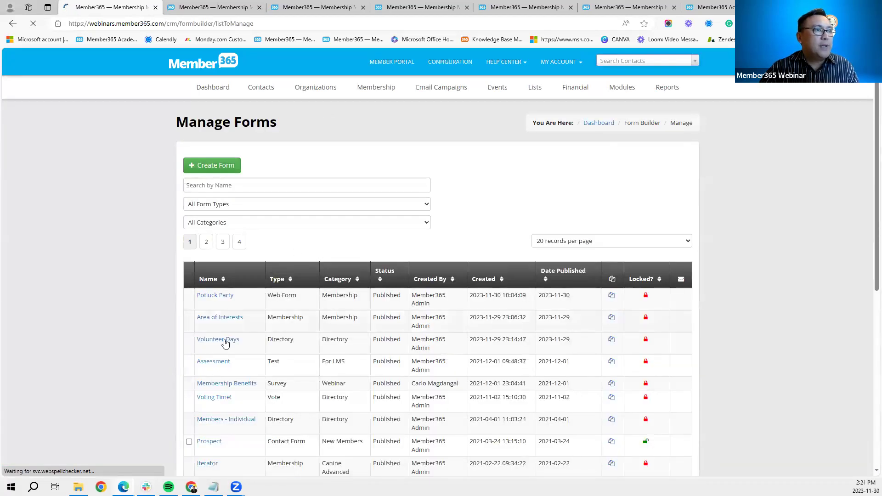
pyautogui.click(218, 340)
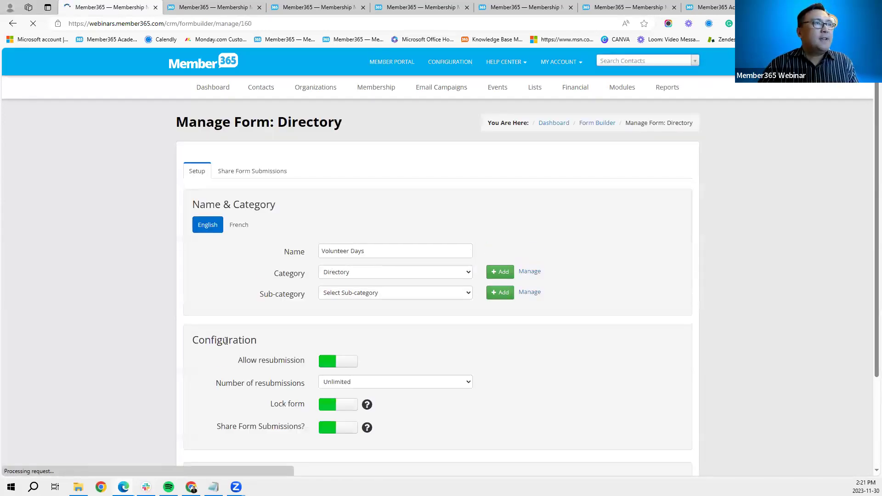
# Open the Volunteer Days question's properties in the form editor, accepting the published-form warning, and check the Display in Member Portal Directory option.
pyautogui.scroll(-3, 458, 385)
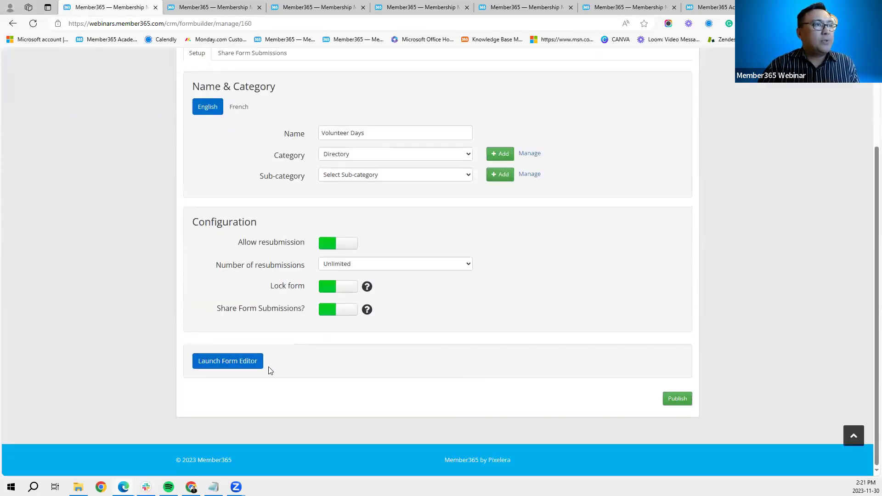
pyautogui.click(251, 362)
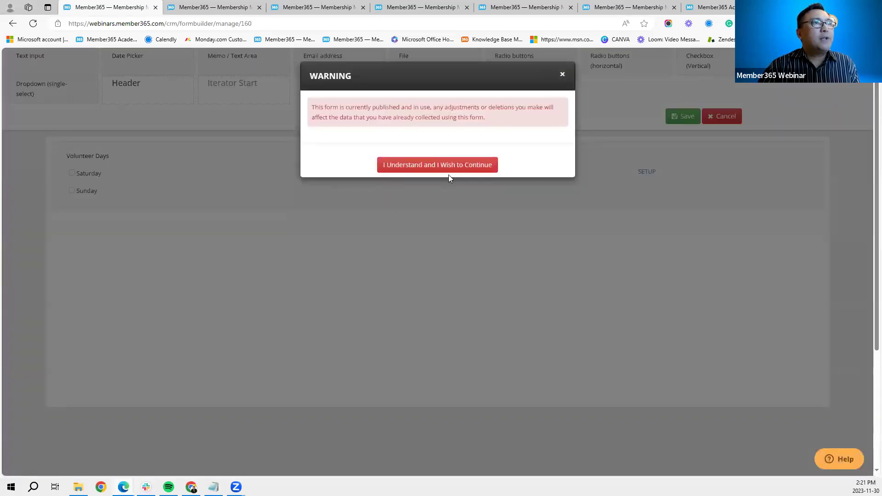
pyautogui.click(453, 168)
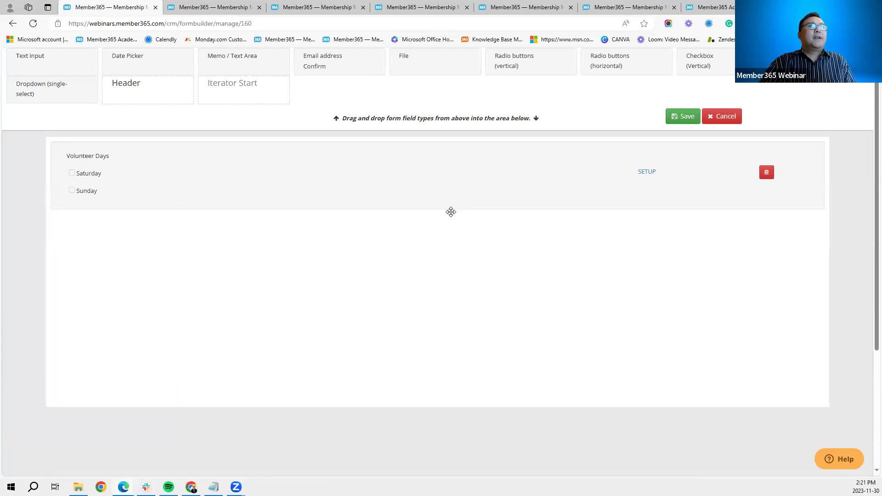
pyautogui.click(652, 177)
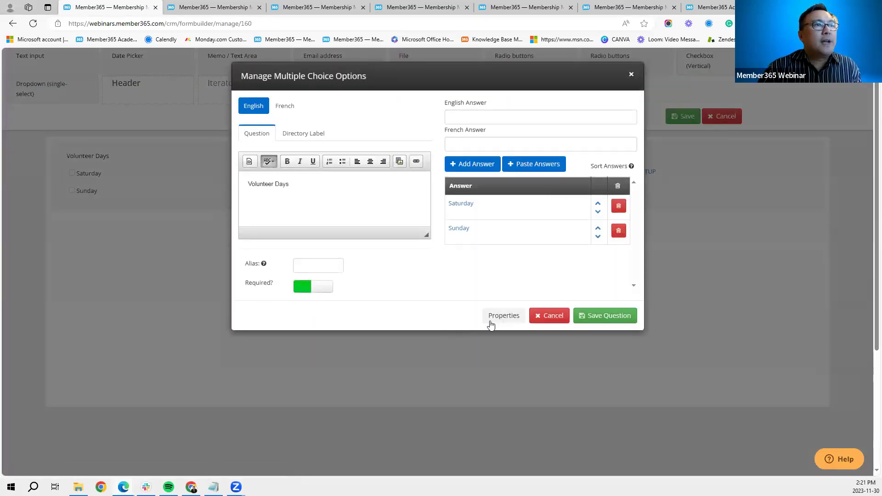
pyautogui.click(494, 315)
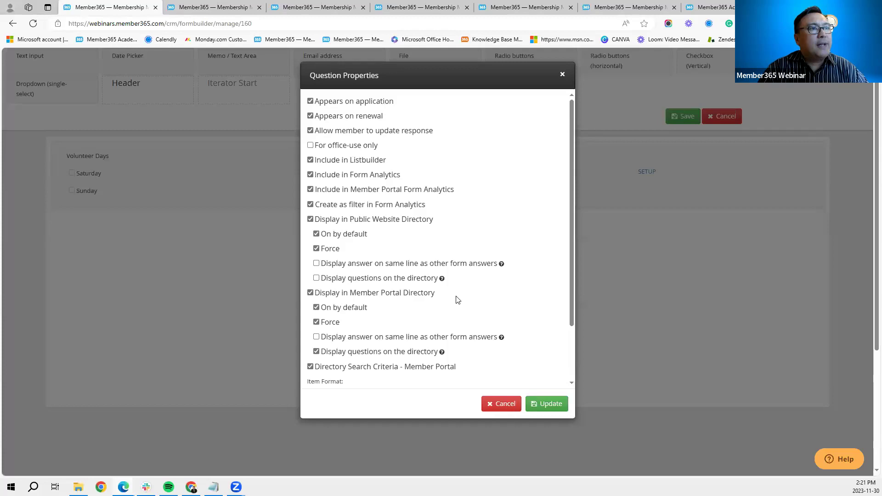
pyautogui.moveTo(435, 293); pyautogui.dragTo(351, 298)
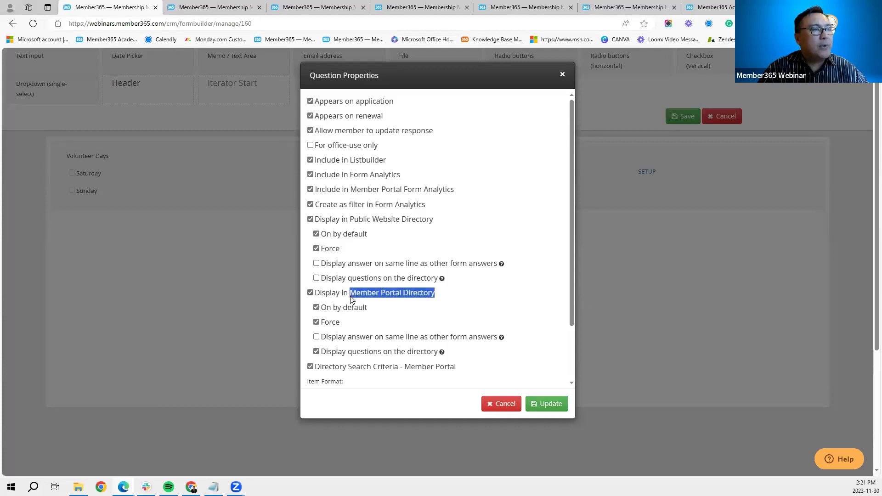
pyautogui.click(468, 299)
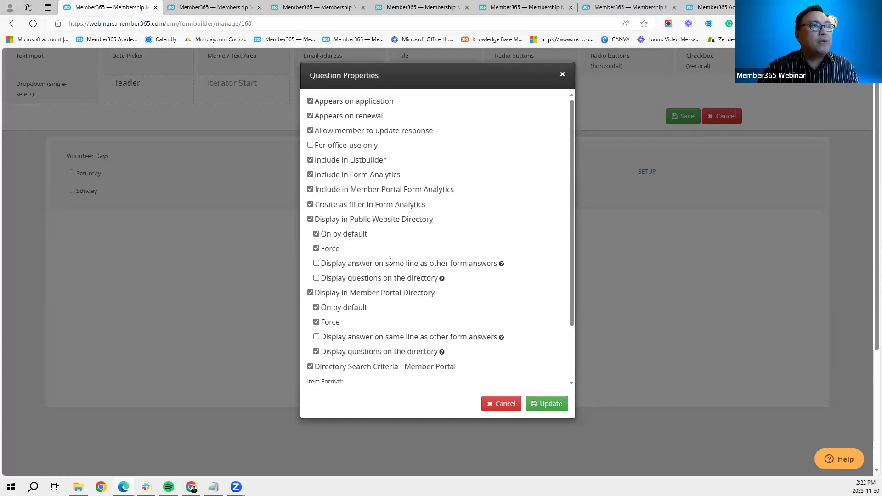
# Switch the On by default and Force options for the public website directory off and back on.
pyautogui.click(316, 234)
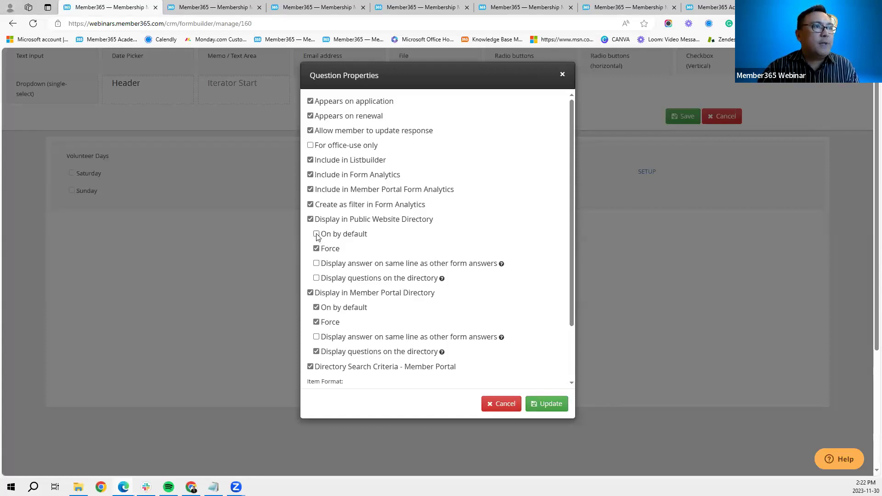
pyautogui.click(316, 235)
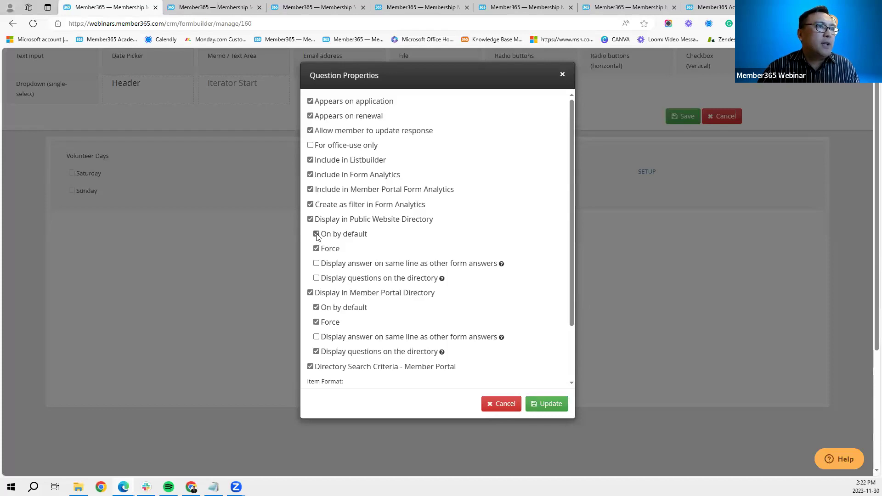
pyautogui.click(317, 249)
pyautogui.click(317, 249)
pyautogui.click(316, 249)
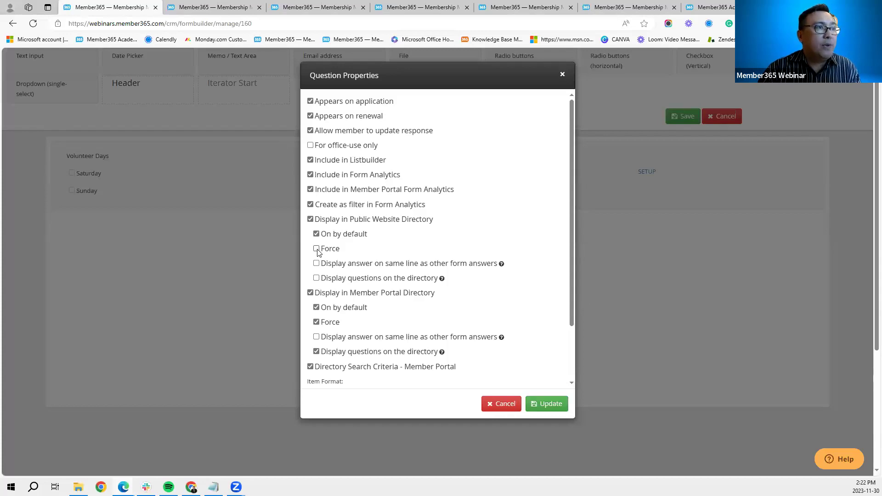
pyautogui.click(317, 249)
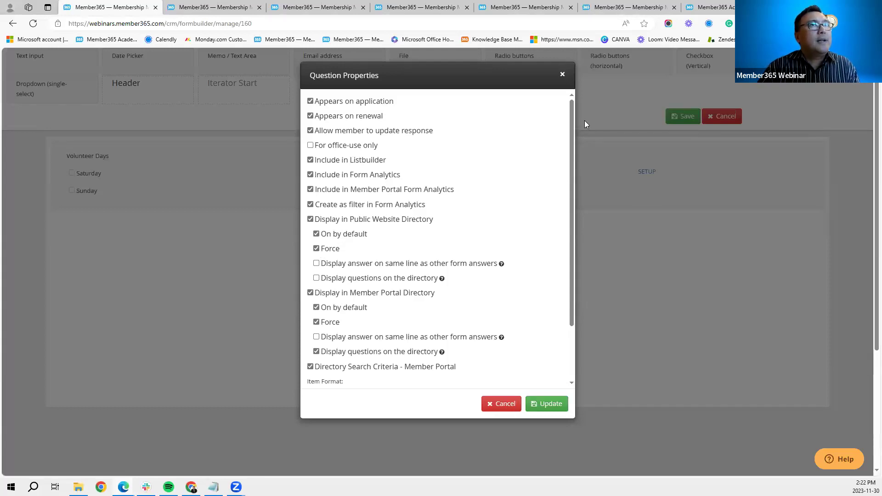
# Switch to the member portal and open its Members directory.
pyautogui.click(715, 8)
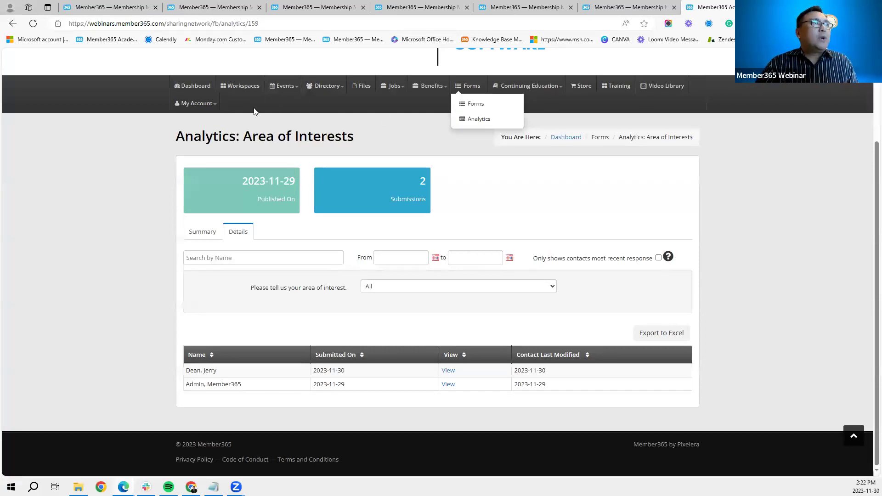
pyautogui.click(329, 90)
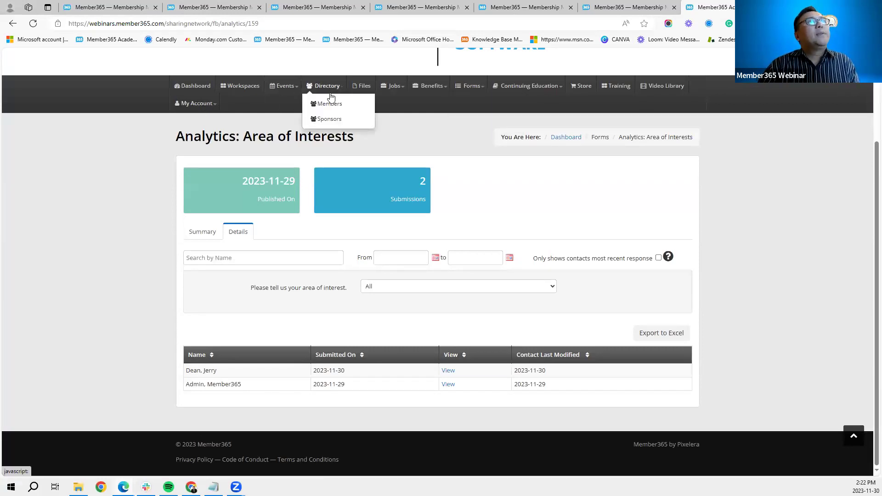
pyautogui.click(331, 102)
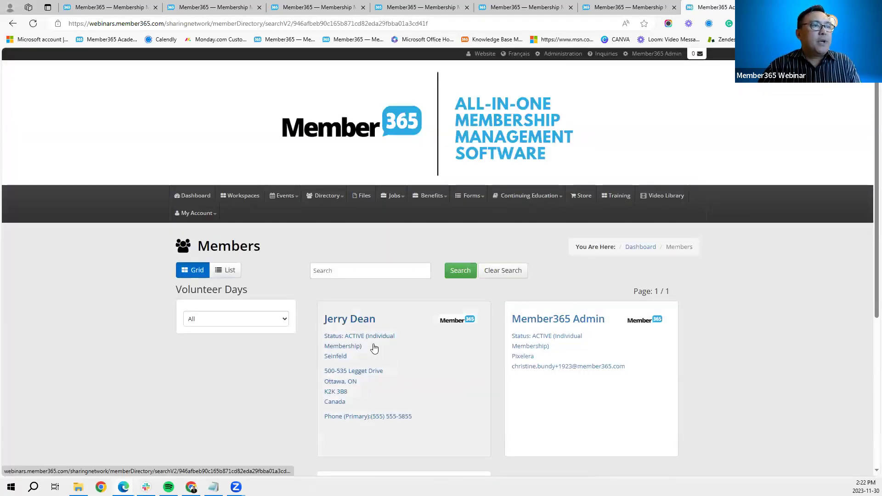
# View the first listed member's contact details, examine the Volunteer Days answer, and close the details.
pyautogui.click(375, 347)
pyautogui.moveTo(327, 233); pyautogui.dragTo(243, 230)
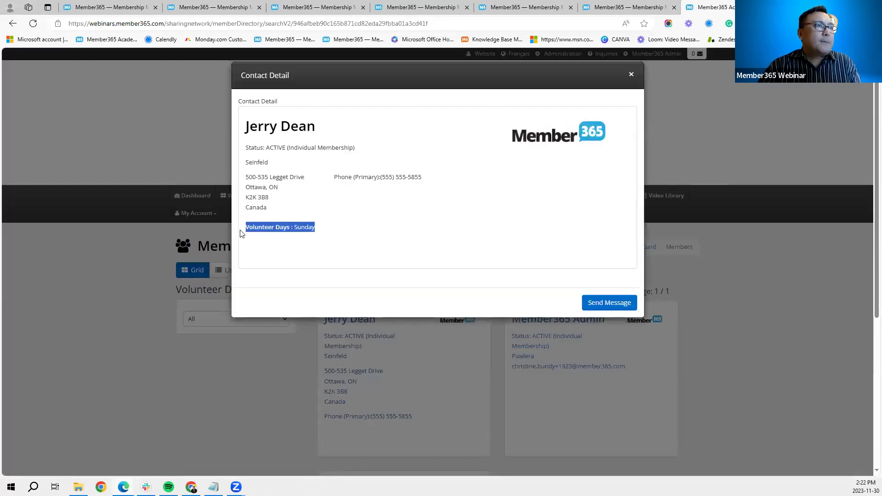
pyautogui.click(311, 243)
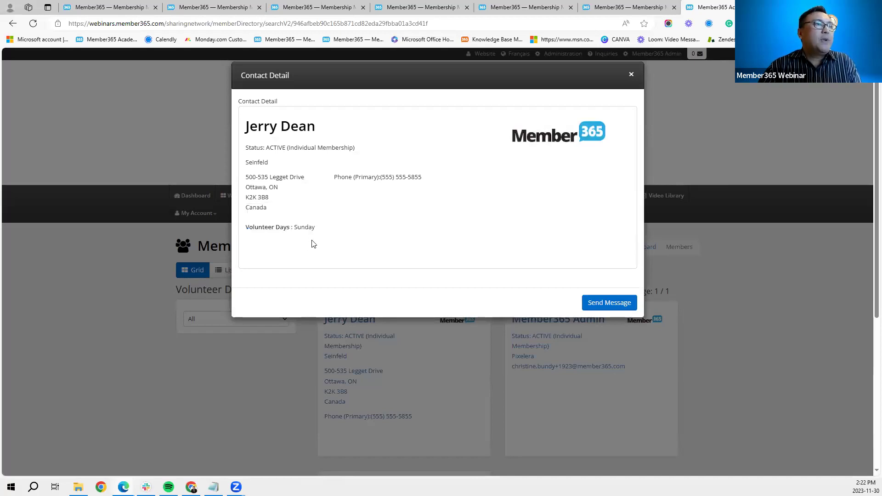
pyautogui.moveTo(319, 231); pyautogui.dragTo(246, 229)
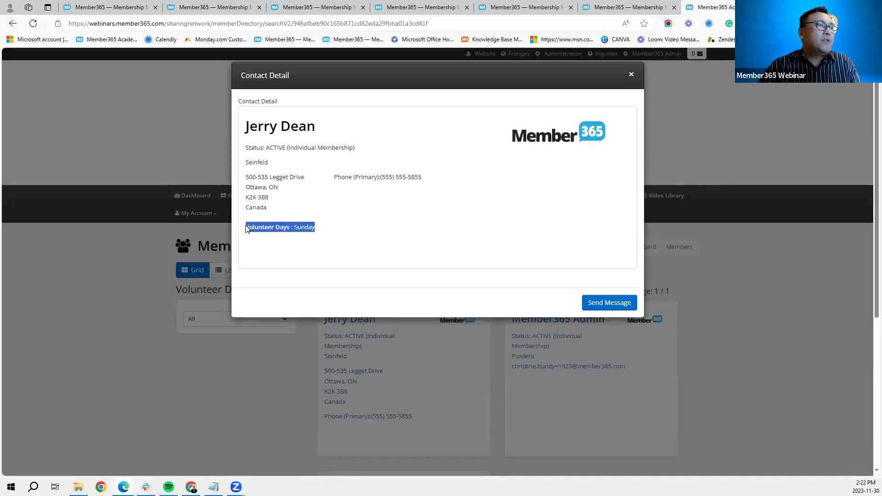
pyautogui.click(315, 236)
pyautogui.moveTo(317, 229); pyautogui.dragTo(244, 232)
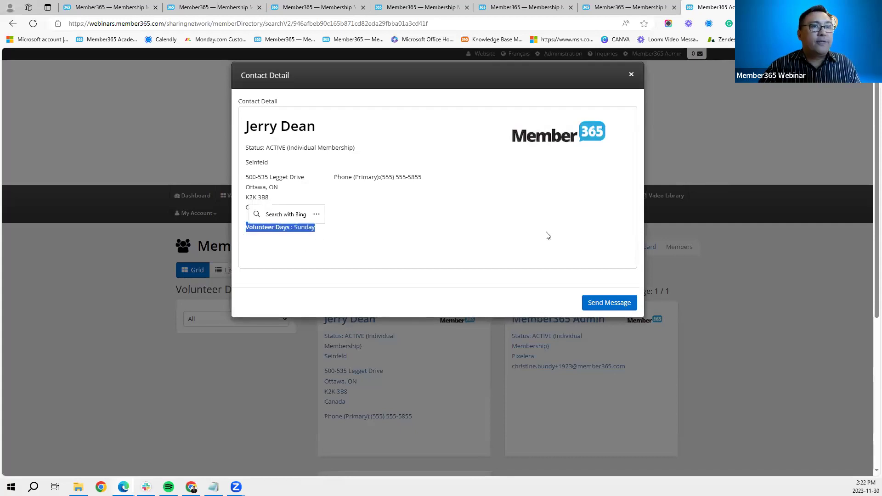
pyautogui.click(631, 77)
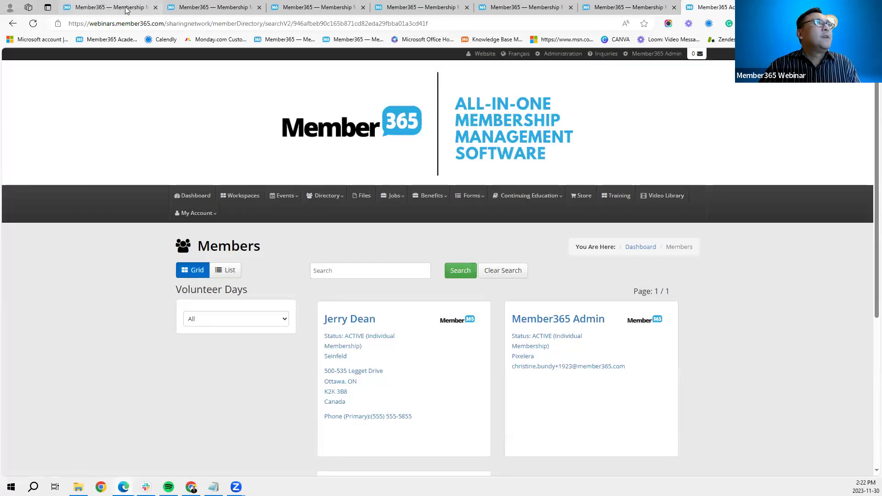
# Return to the Volunteer Days question properties and check the Directory Search Criteria options for the member portal and the public directory.
pyautogui.click(127, 9)
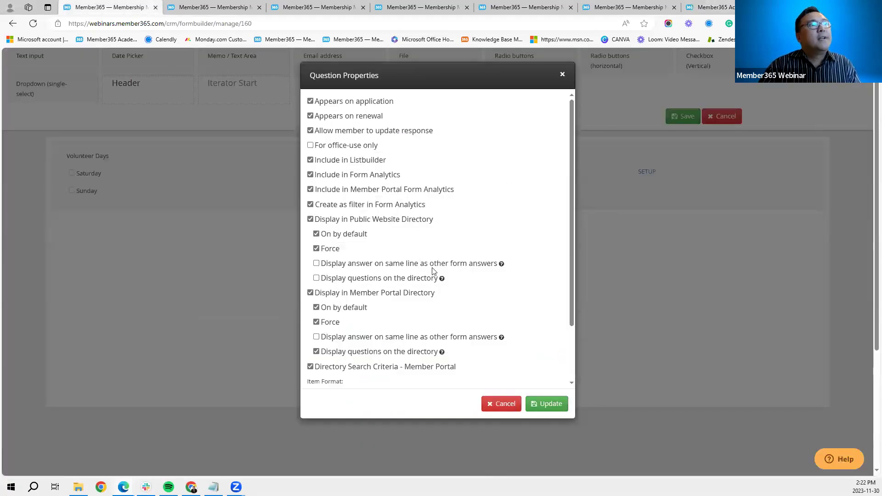
pyautogui.scroll(-3, 416, 260)
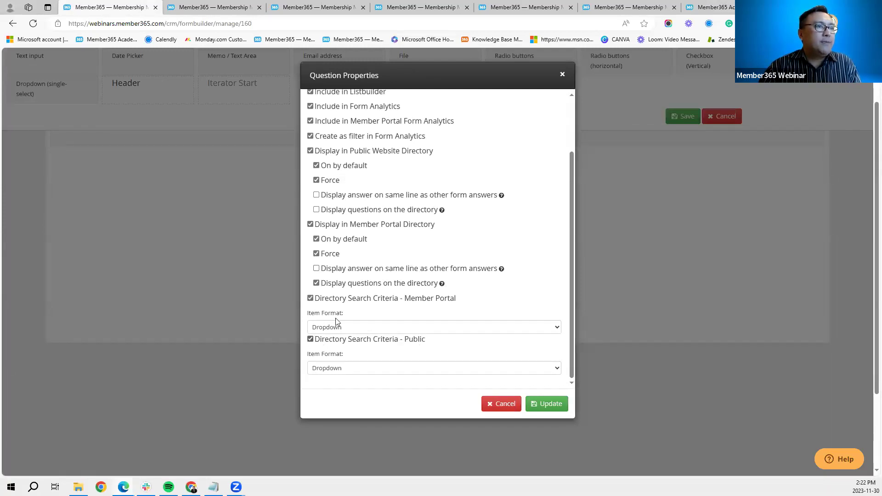
pyautogui.moveTo(458, 302); pyautogui.dragTo(380, 299)
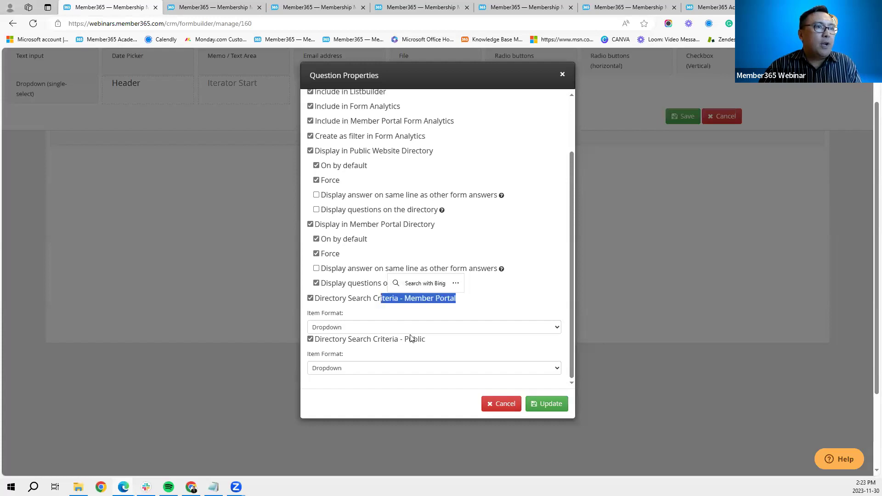
pyautogui.moveTo(426, 341); pyautogui.dragTo(374, 343)
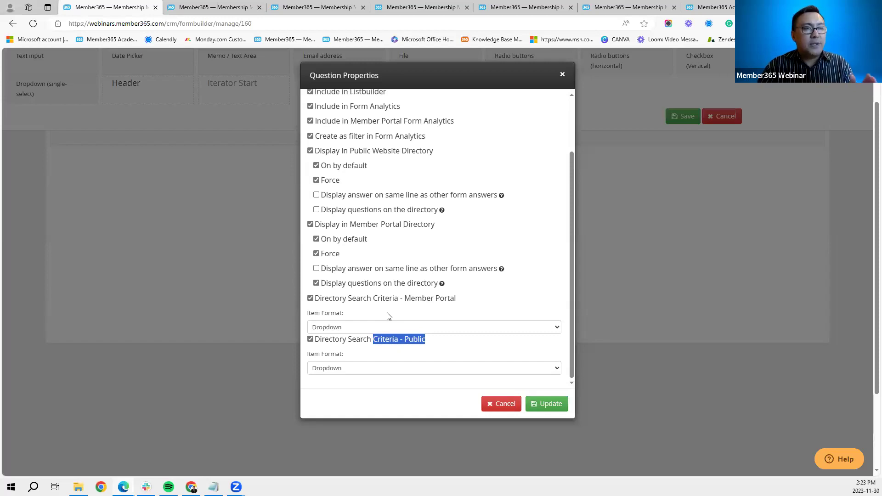
# Filter the member portal's Members directory by Volunteer Days, trying Saturday and Sunday.
pyautogui.click(715, 13)
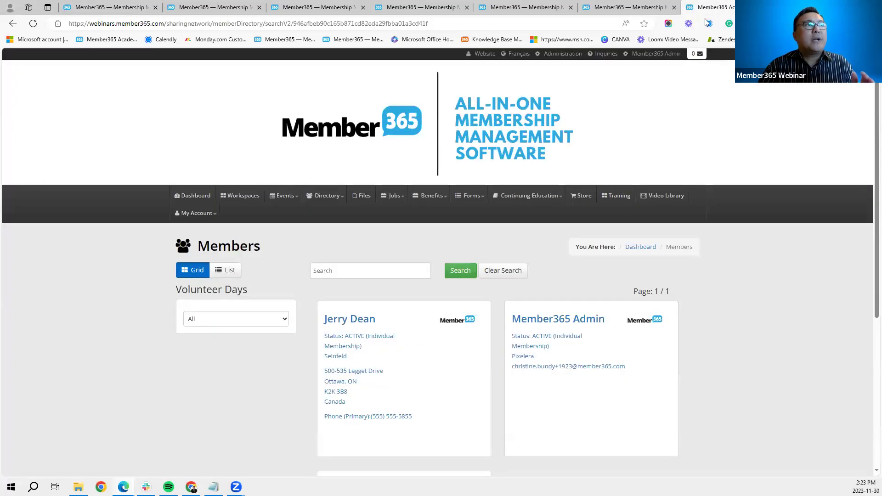
pyautogui.moveTo(248, 294); pyautogui.dragTo(176, 294)
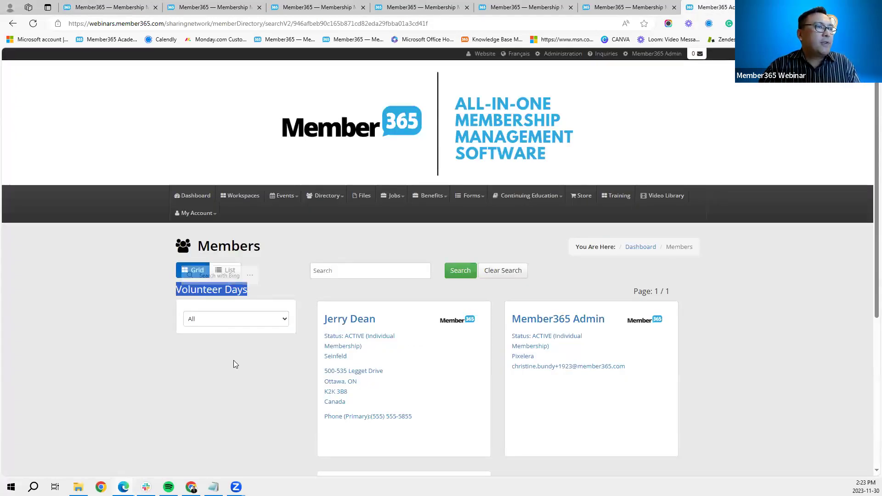
pyautogui.click(234, 360)
pyautogui.click(239, 325)
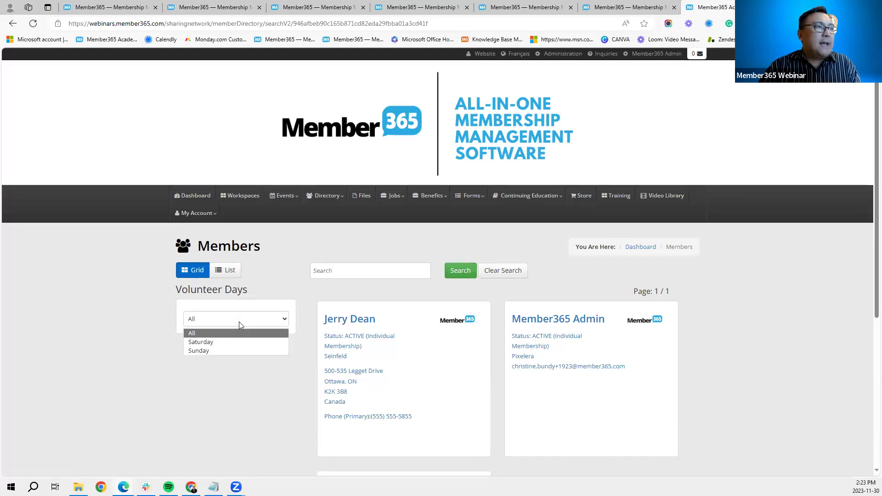
pyautogui.click(229, 342)
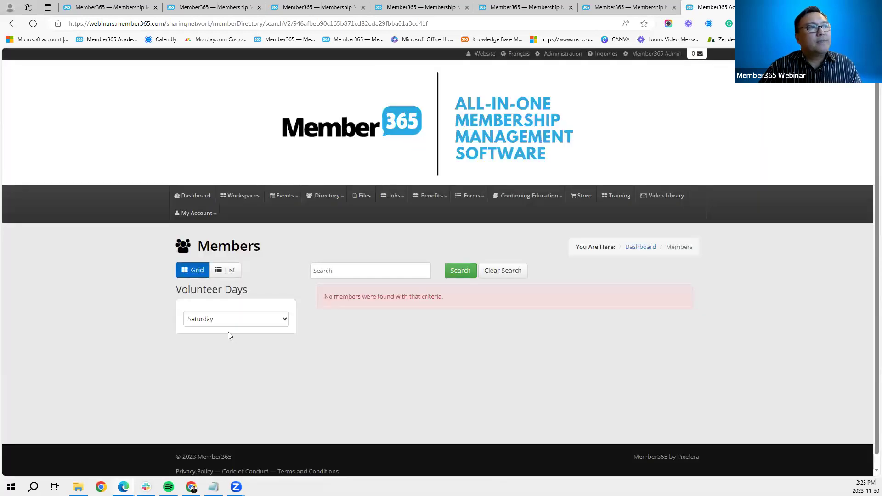
pyautogui.click(233, 327)
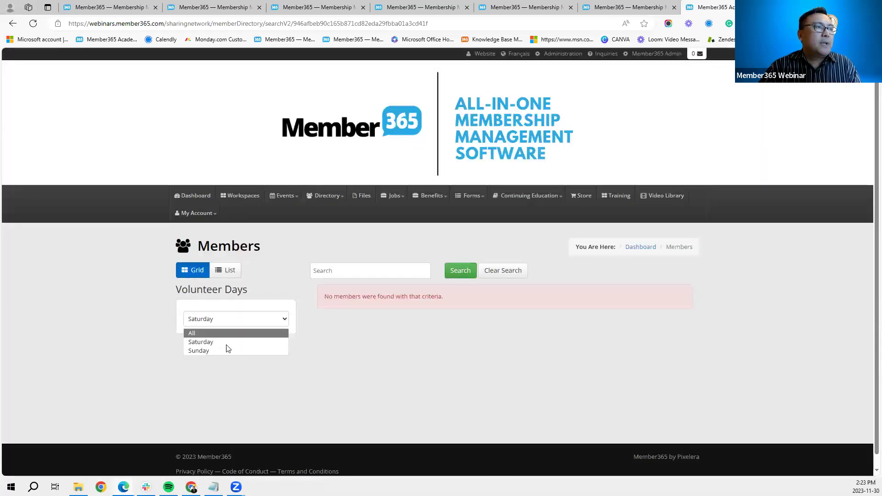
pyautogui.click(225, 347)
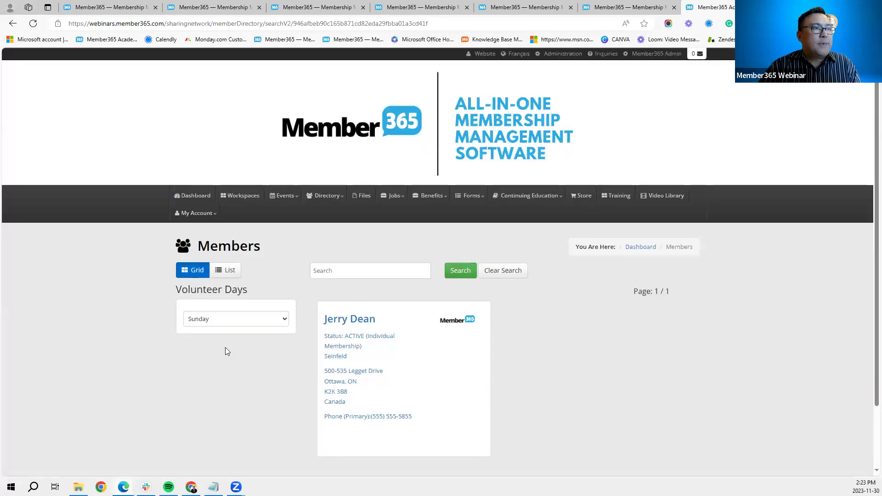
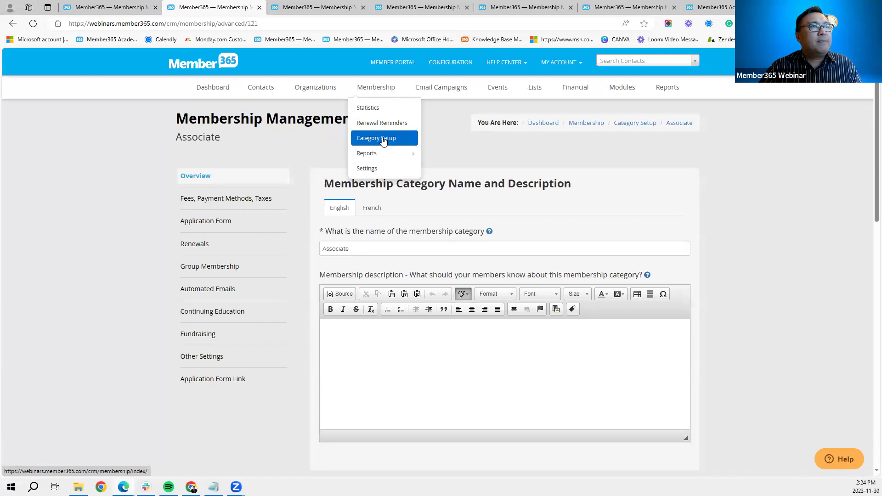
# Reopen the Associate membership category from Category Setup without saving changes, and show its Application Form configuration.
pyautogui.moveTo(398, 90)
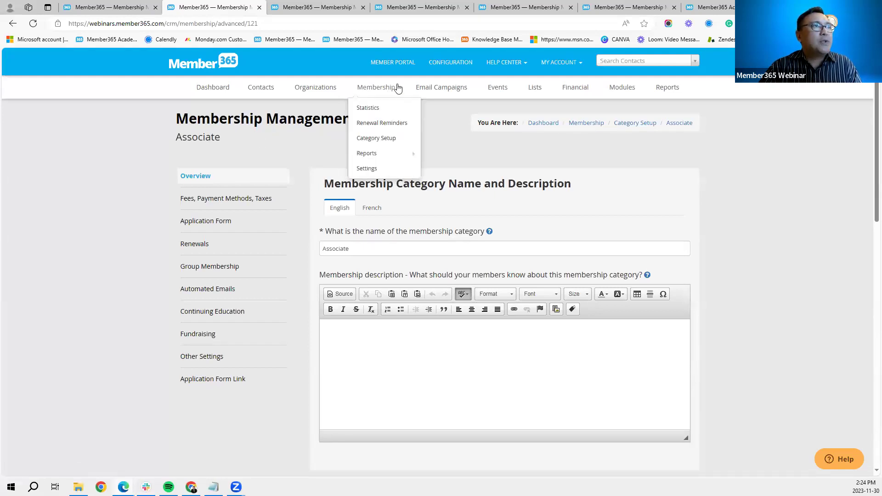
pyautogui.click(378, 145)
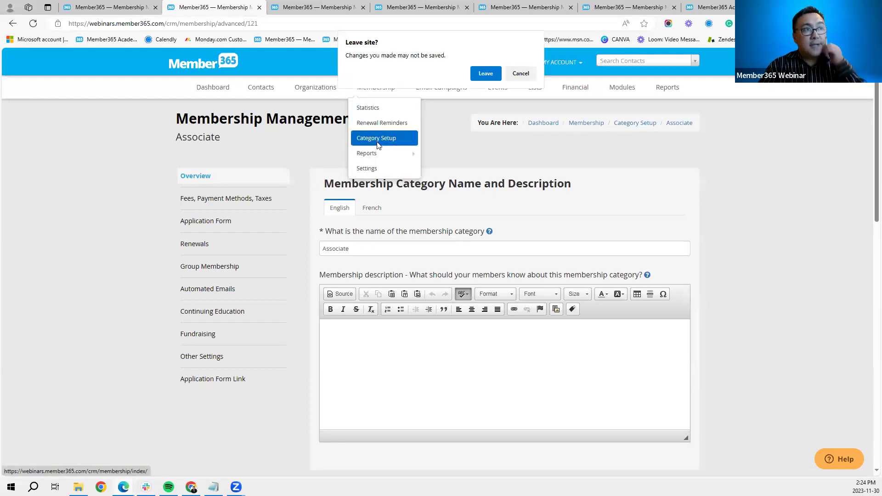
pyautogui.click(481, 76)
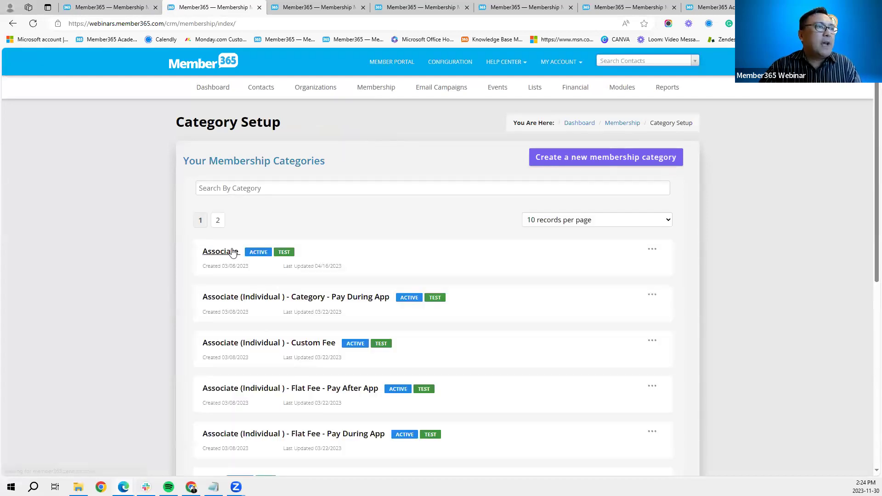
pyautogui.click(230, 253)
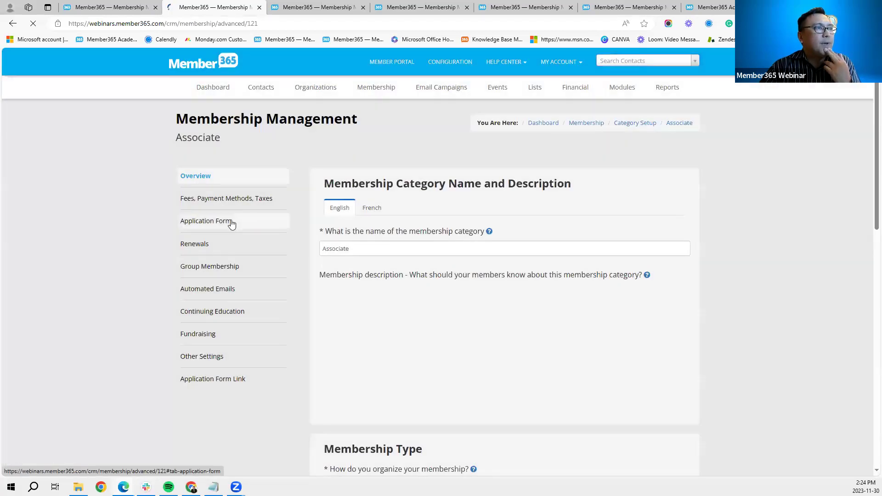
pyautogui.click(231, 224)
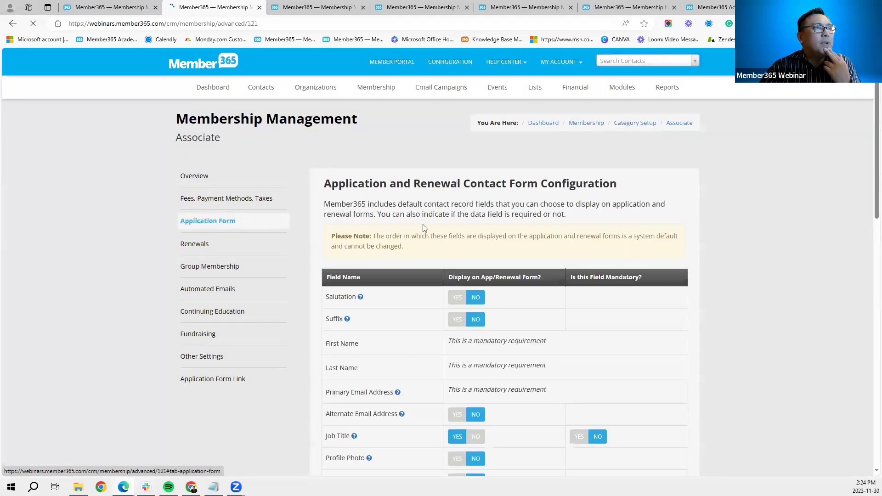
# Examine which contact fields the Associate application and renewal form displays or makes mandatory, and let the unresponsive page continue loading.
pyautogui.scroll(-3, 573, 328)
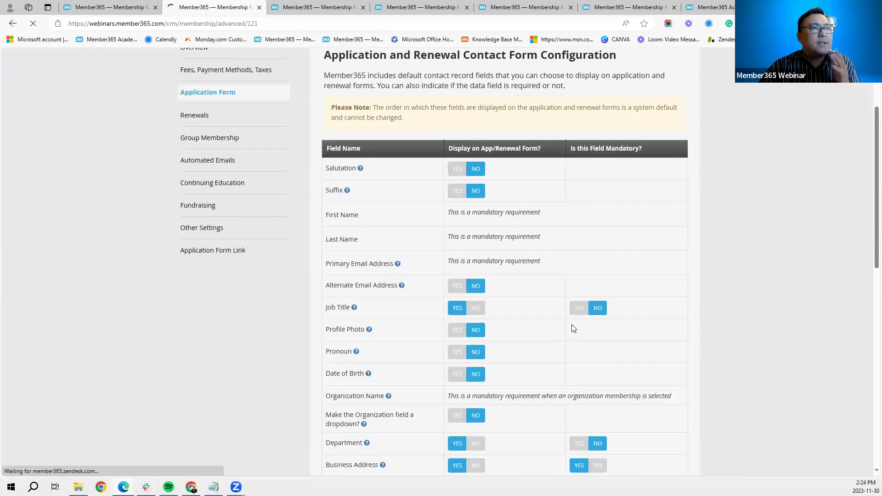
pyautogui.scroll(-3, 573, 326)
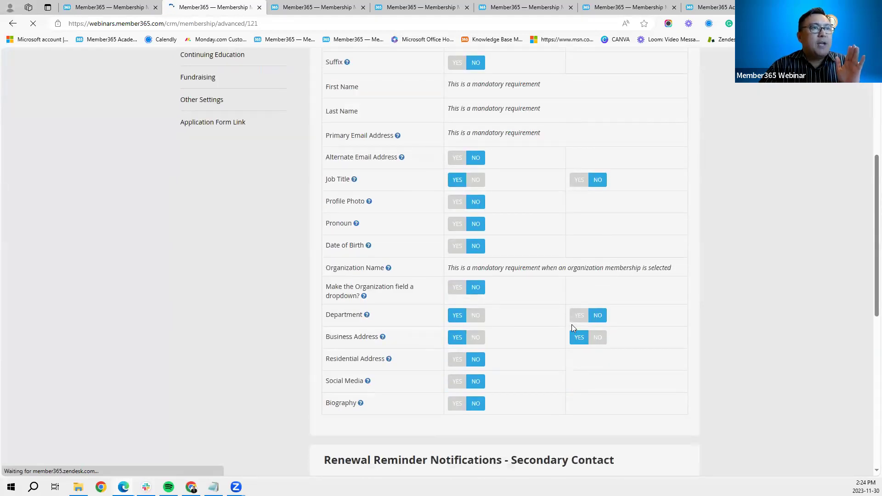
pyautogui.scroll(2, 571, 324)
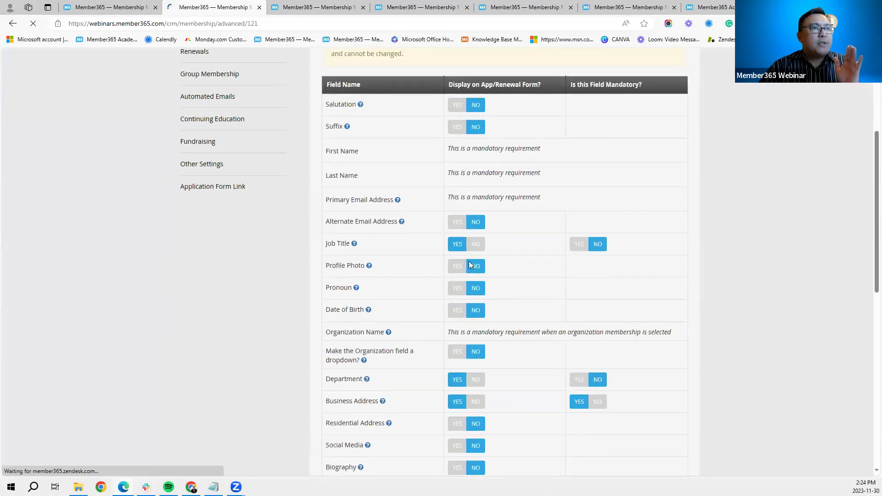
pyautogui.scroll(-2, 500, 275)
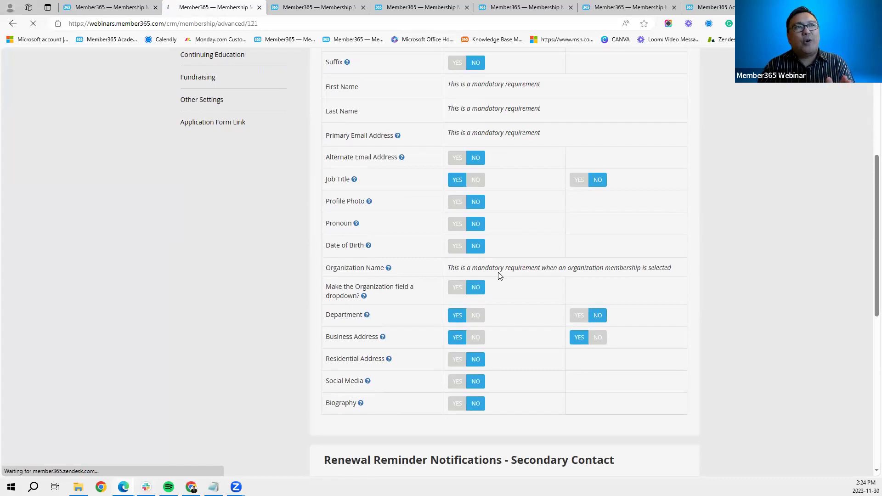
pyautogui.scroll(-8, 500, 275)
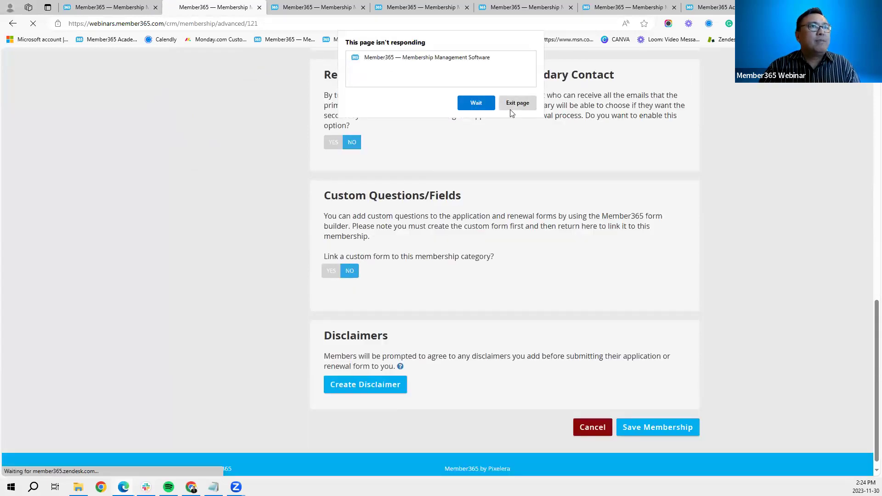
pyautogui.click(478, 104)
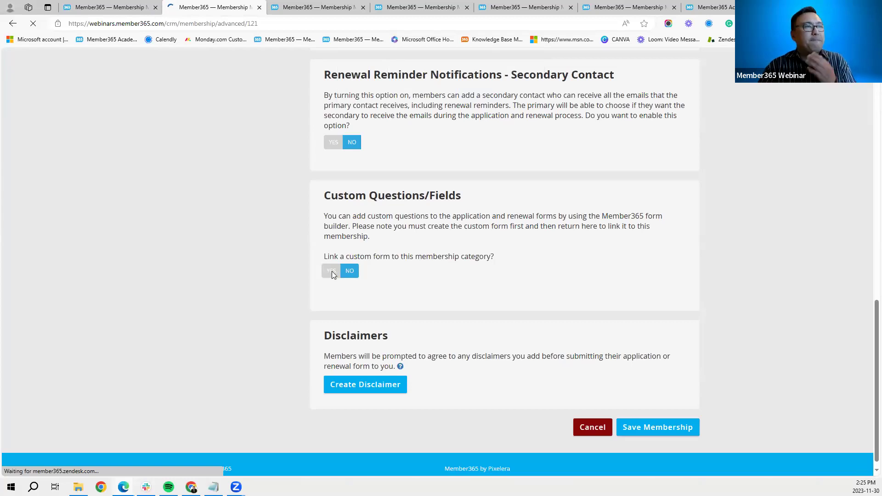
# Link the Area of Interests custom form to the Associate membership category and save the membership.
pyautogui.click(332, 271)
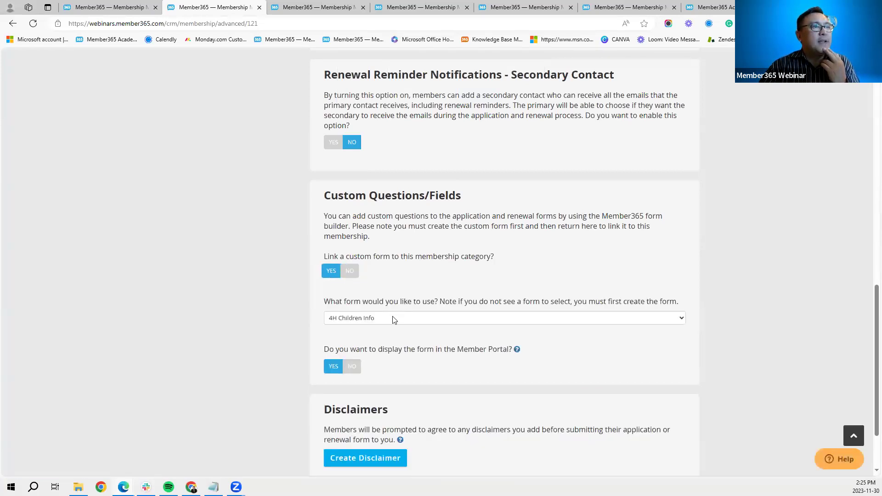
pyautogui.click(392, 318)
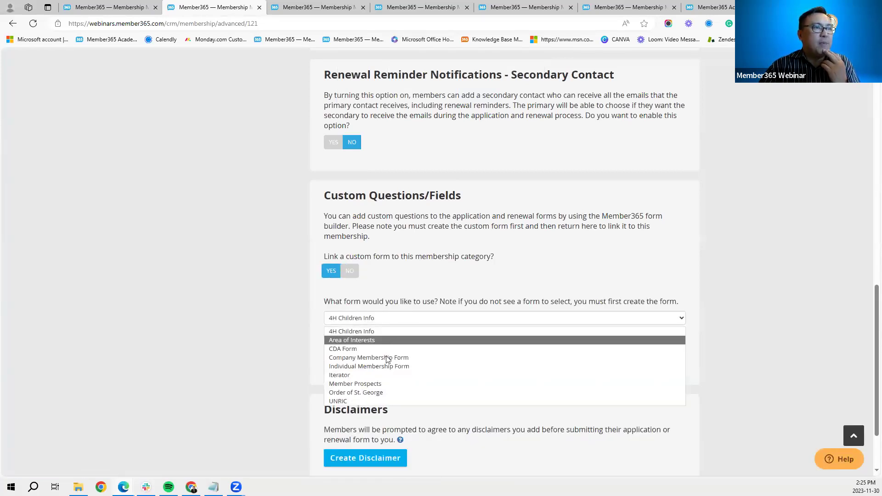
pyautogui.click(386, 342)
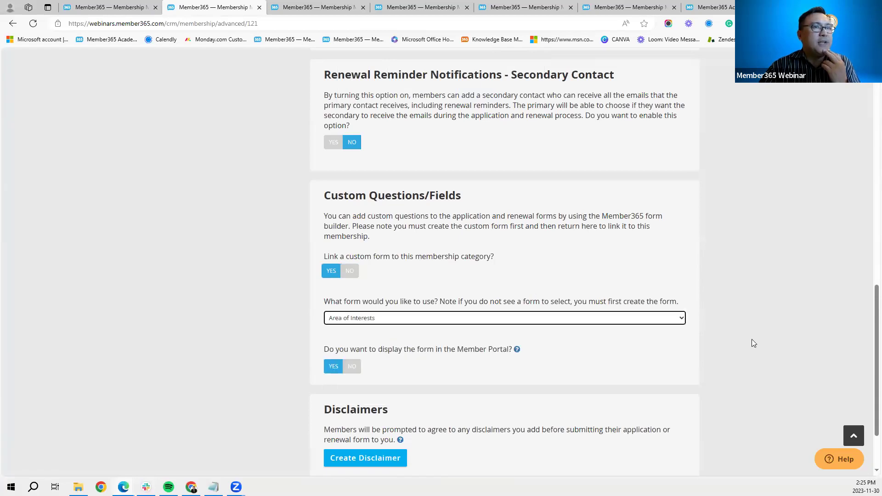
pyautogui.scroll(-2, 752, 340)
pyautogui.click(672, 419)
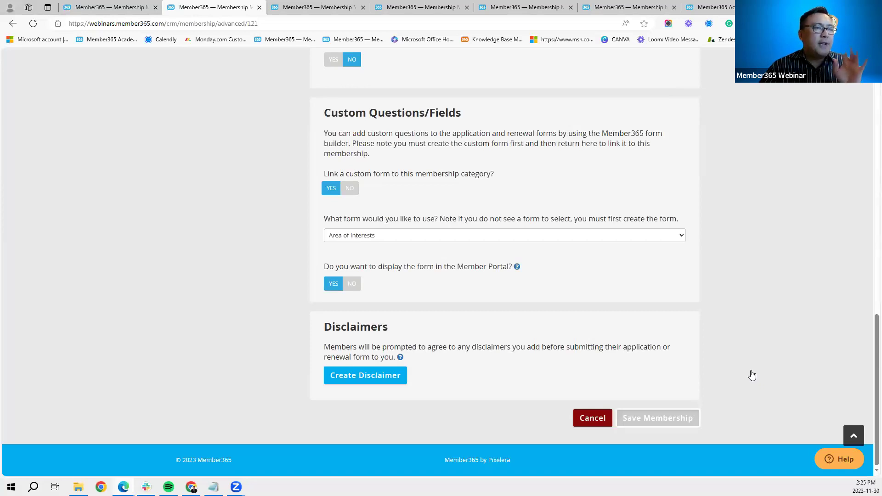
pyautogui.scroll(20, 752, 376)
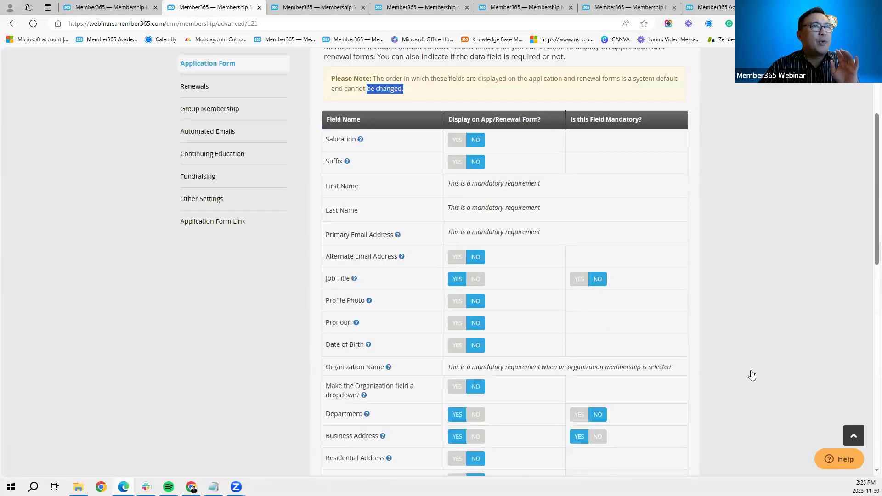
pyautogui.scroll(-1, 752, 376)
pyautogui.scroll(1, 752, 376)
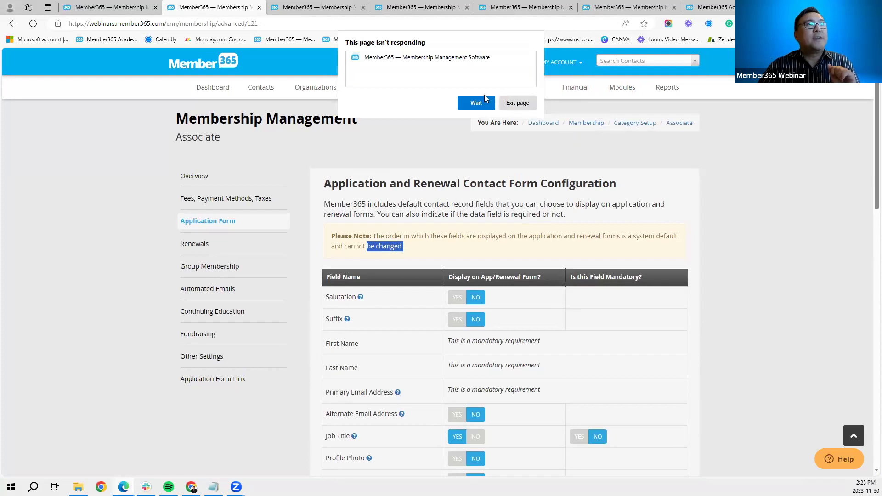
pyautogui.click(476, 103)
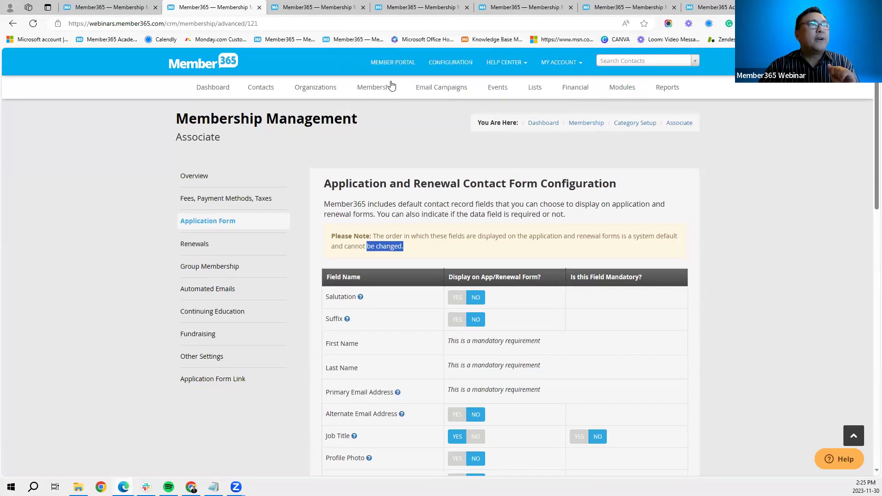
# In the Members directory setup, choose Volunteer Days as the search form and save the directory.
pyautogui.click(327, 12)
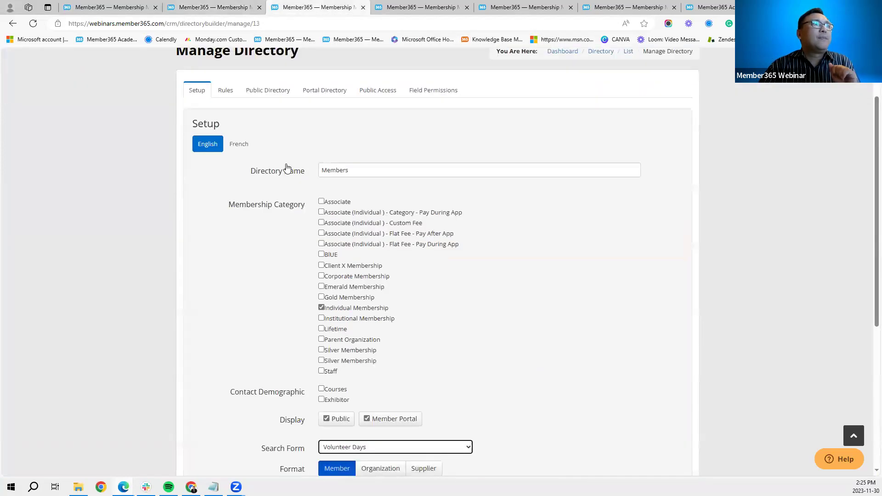
pyautogui.scroll(2, 490, 244)
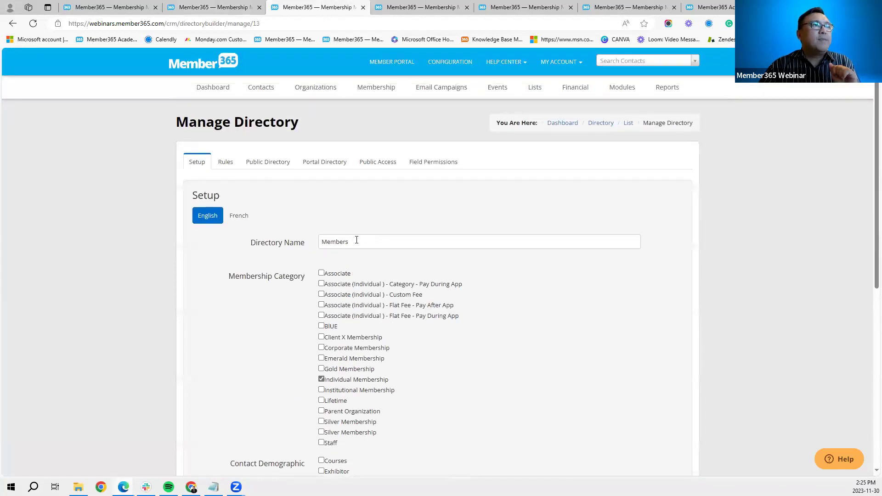
pyautogui.click(622, 87)
pyautogui.moveTo(634, 138)
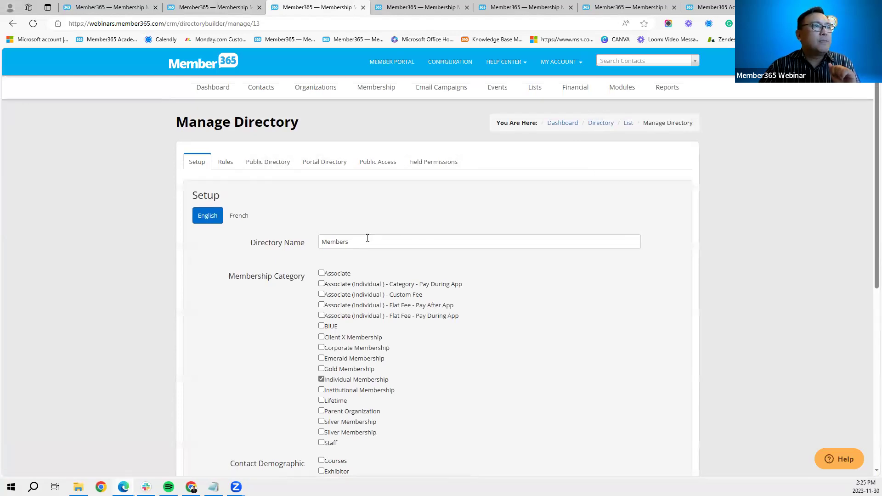
pyautogui.scroll(-5, 449, 225)
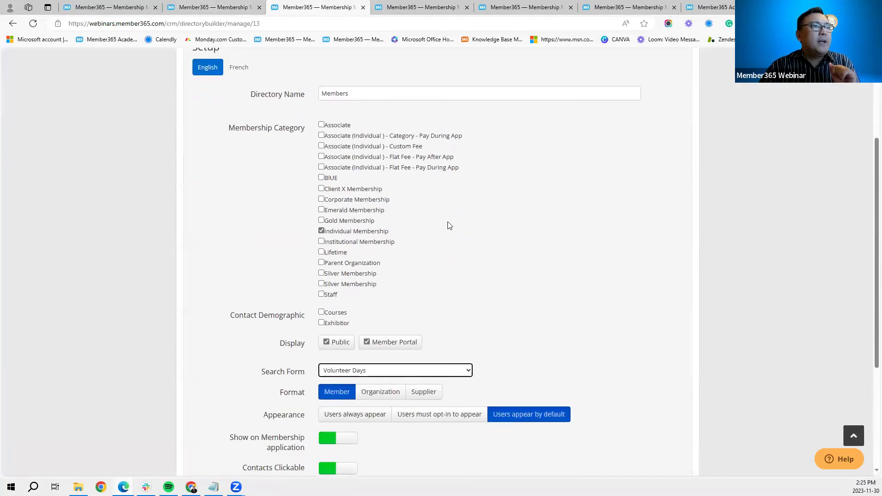
pyautogui.click(377, 265)
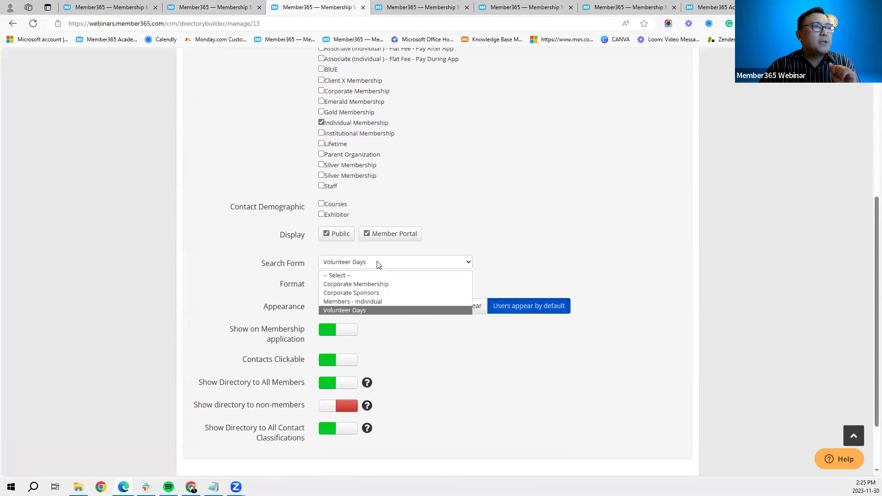
pyautogui.click(374, 311)
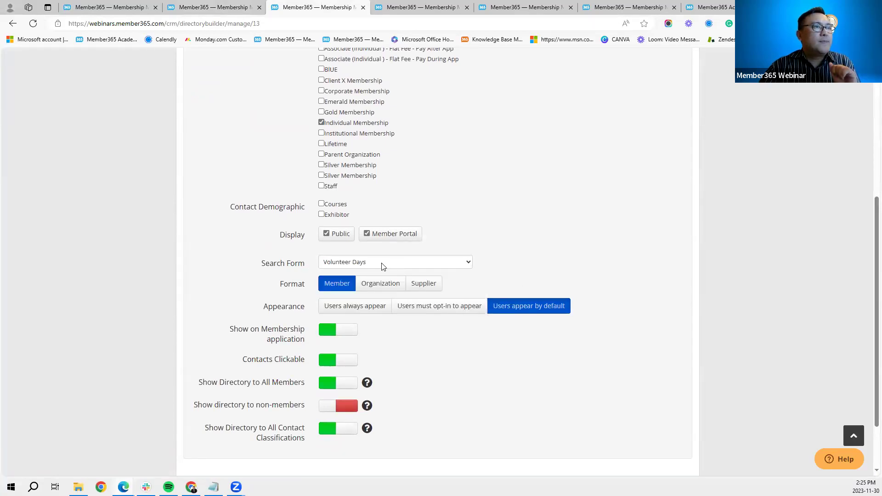
pyautogui.click(381, 263)
pyautogui.click(377, 311)
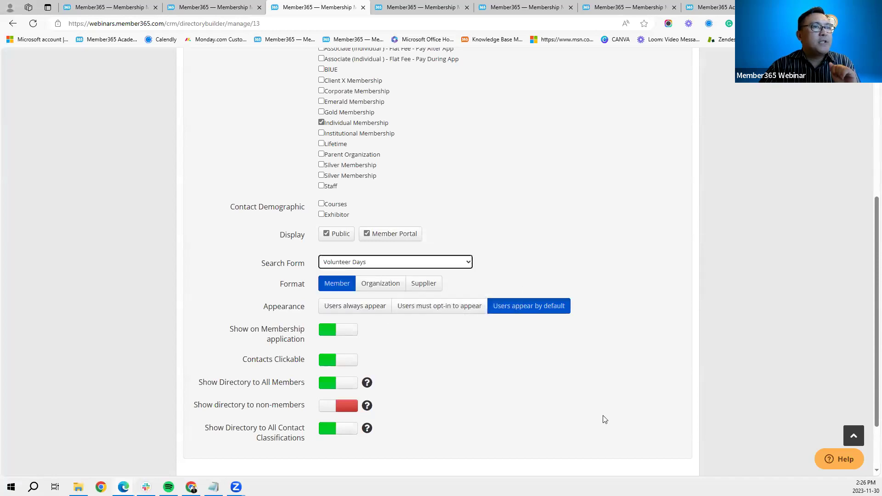
pyautogui.scroll(-2, 634, 417)
pyautogui.click(684, 418)
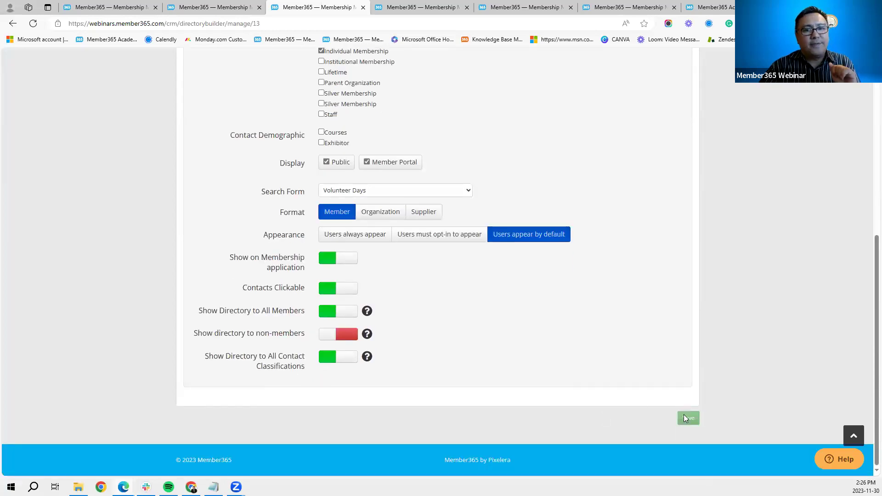
pyautogui.scroll(-3, 542, 378)
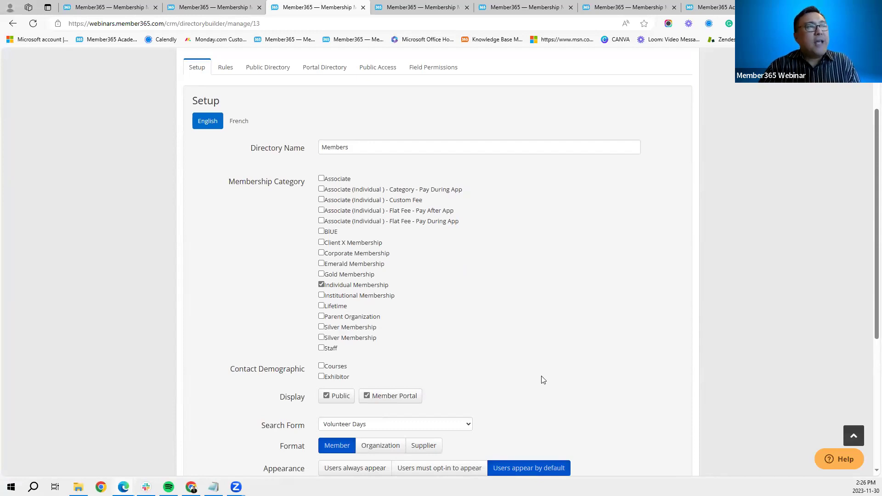
pyautogui.scroll(3, 544, 379)
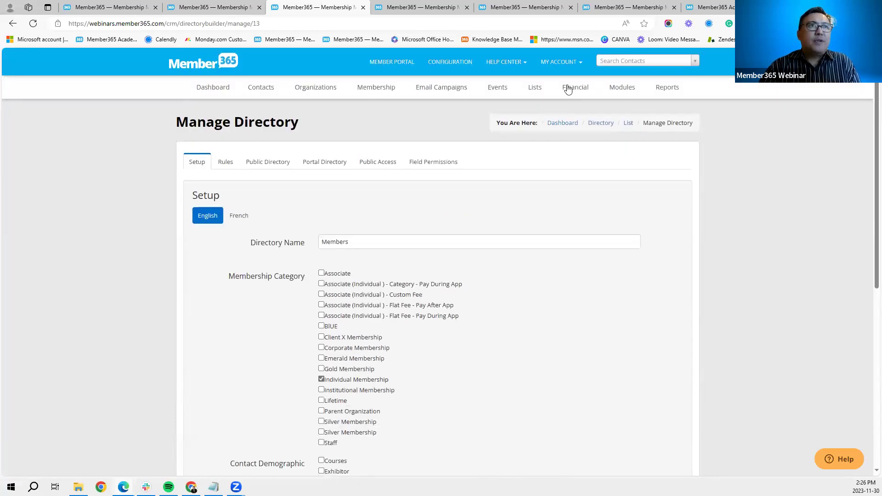
# Open the Form Responses list from the Area of Interests analytics and check its name, form type and category filters.
pyautogui.click(538, 11)
pyautogui.moveTo(639, 97)
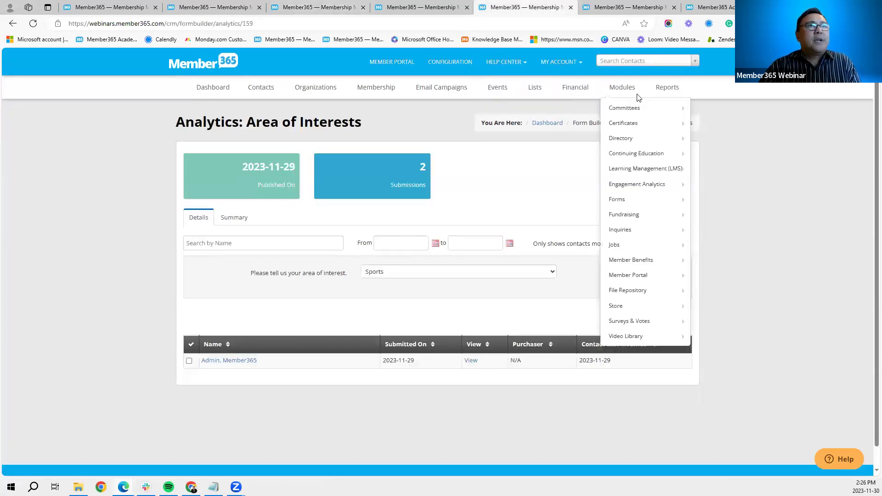
pyautogui.moveTo(635, 201)
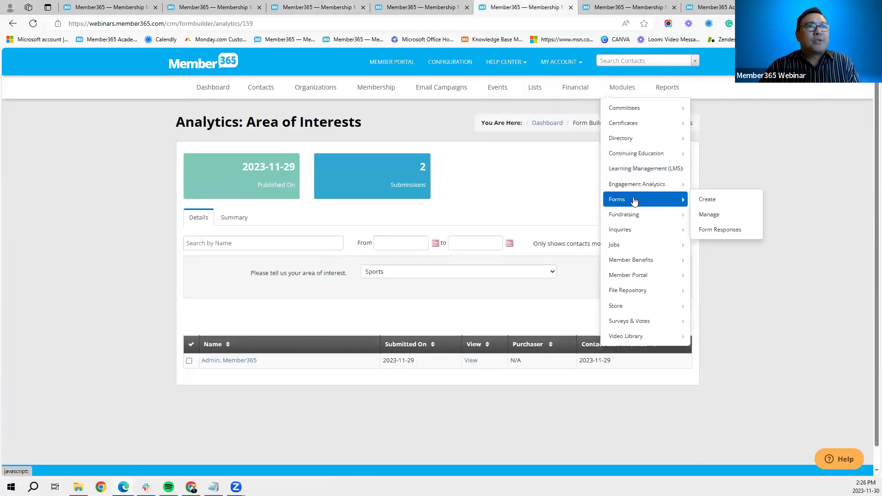
pyautogui.click(707, 230)
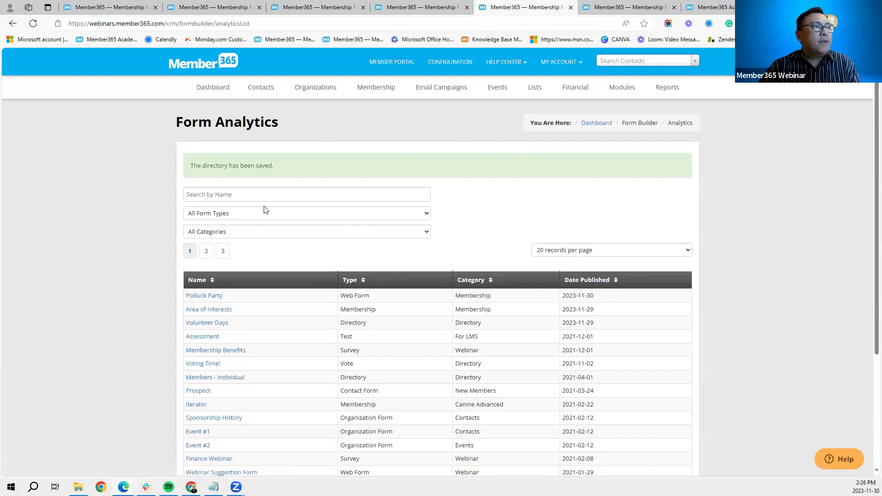
pyautogui.click(254, 195)
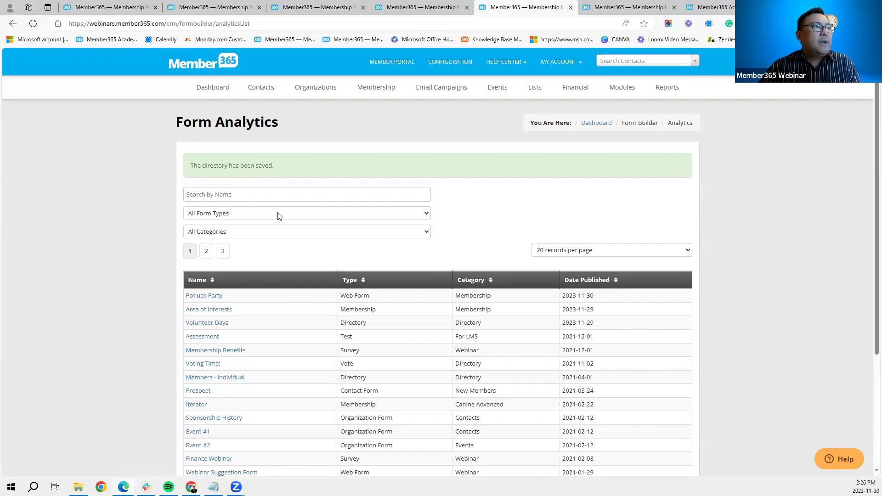
pyautogui.click(279, 215)
pyautogui.click(344, 227)
pyautogui.click(401, 231)
pyautogui.click(468, 222)
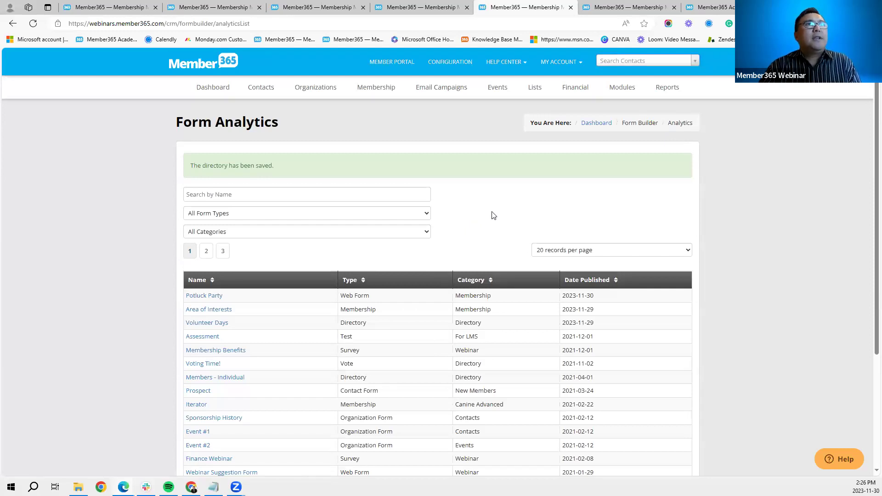
# In the member portal, open the forms analytics list and examine the forms available there.
pyautogui.click(706, 10)
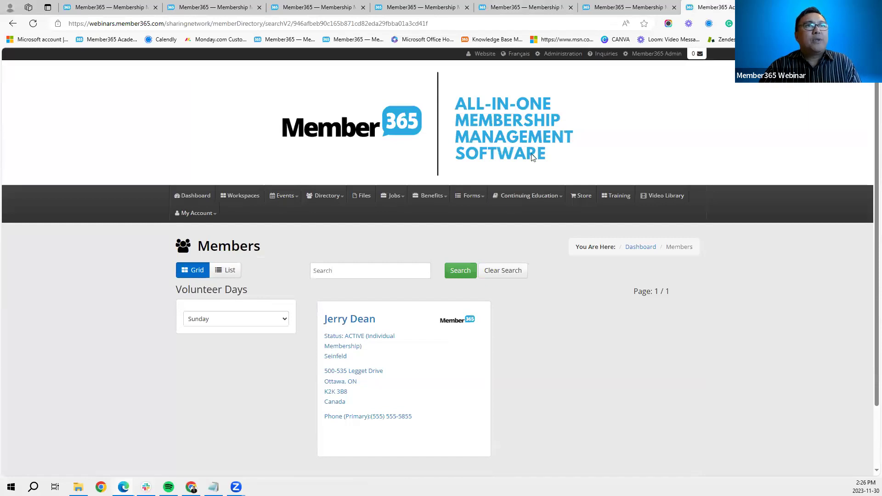
pyautogui.click(475, 197)
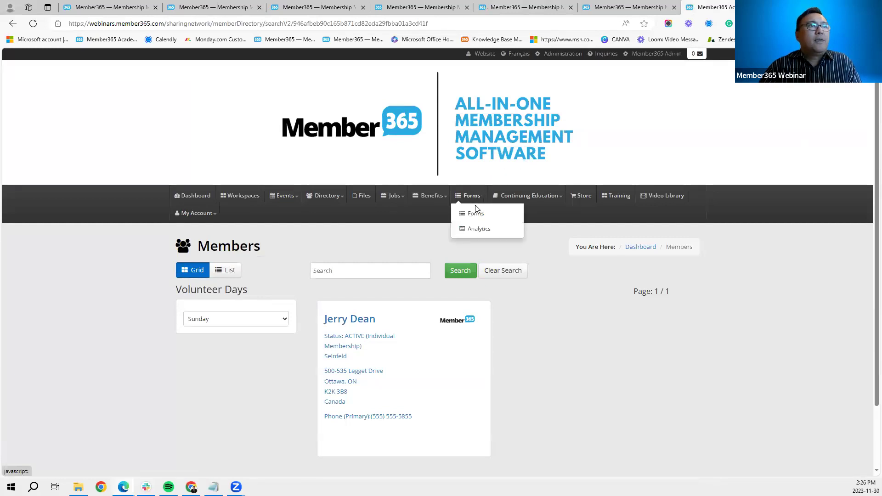
pyautogui.click(478, 229)
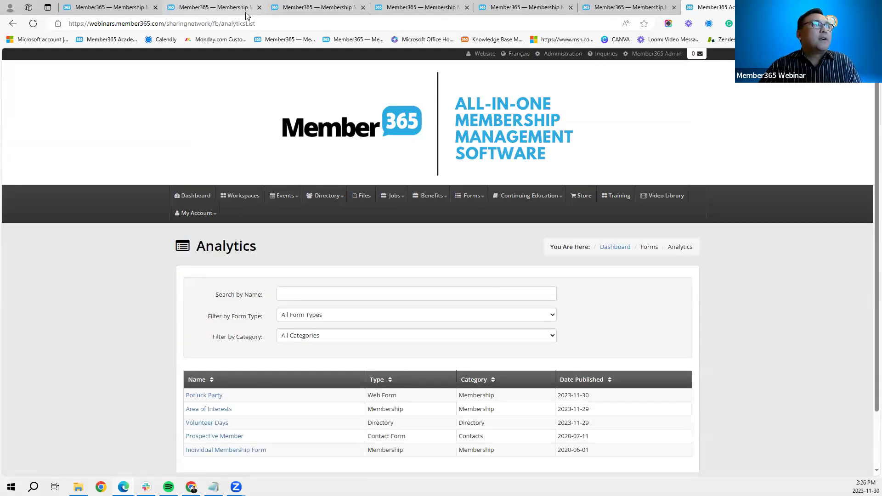
pyautogui.moveTo(134, 11)
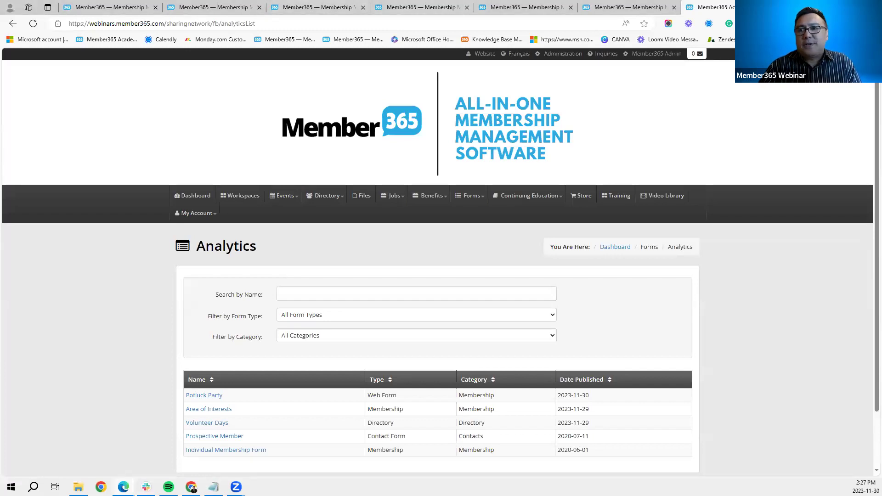
pyautogui.hotkey('alt', 'Tab')
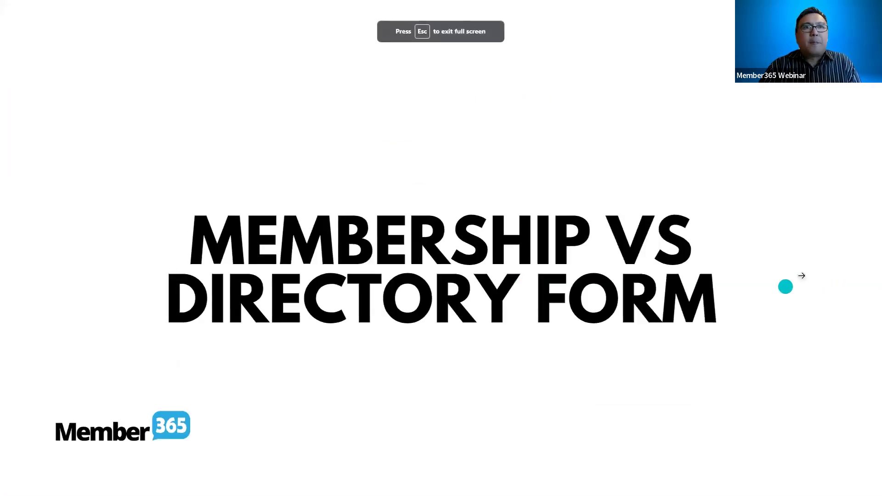
pyautogui.click(832, 278)
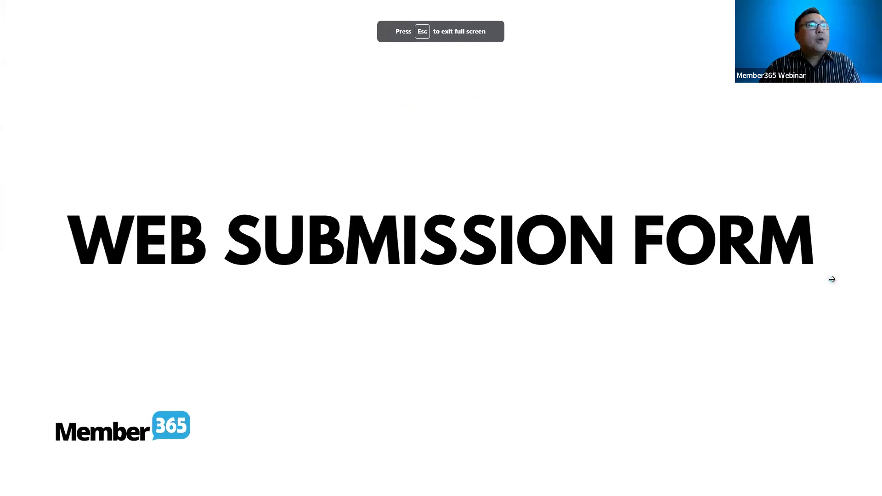
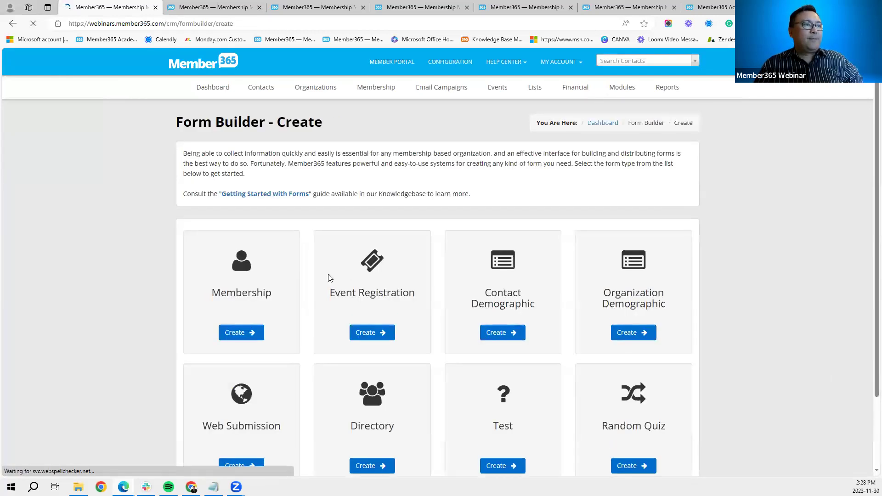
# Go to the list of managed forms and open the Potluck Party web form.
pyautogui.scroll(-2, 285, 395)
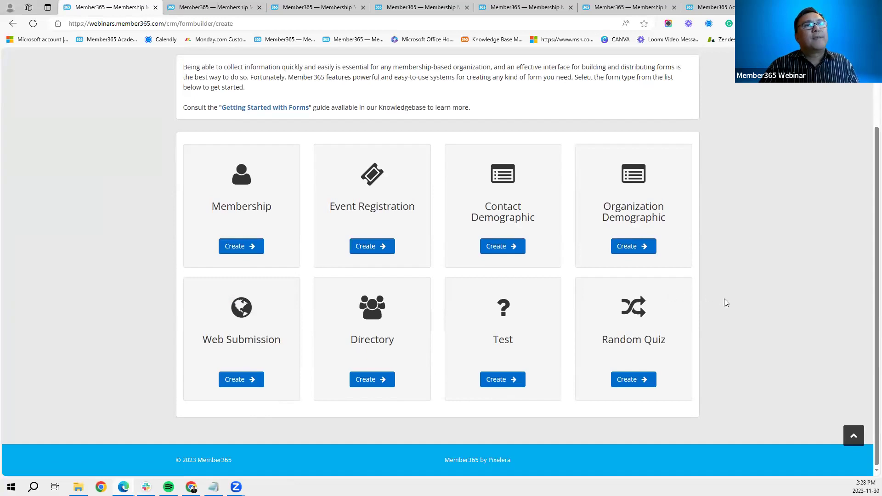
pyautogui.scroll(3, 724, 302)
pyautogui.moveTo(669, 96)
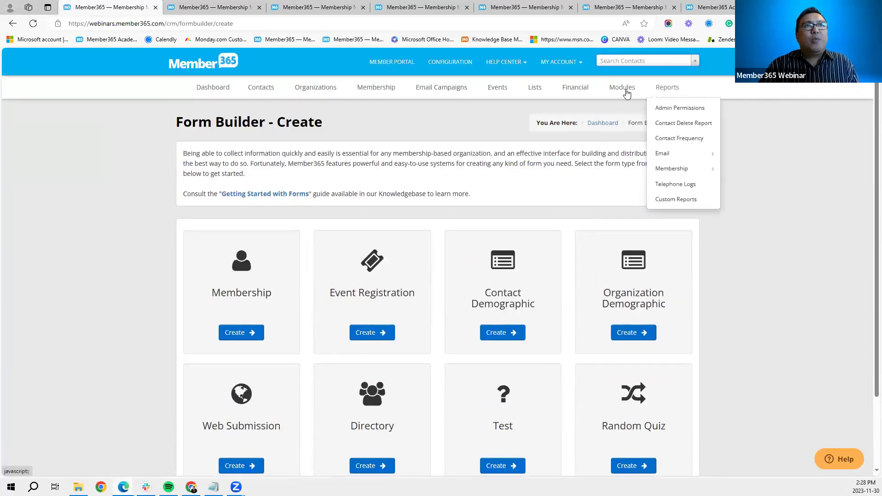
pyautogui.moveTo(627, 94)
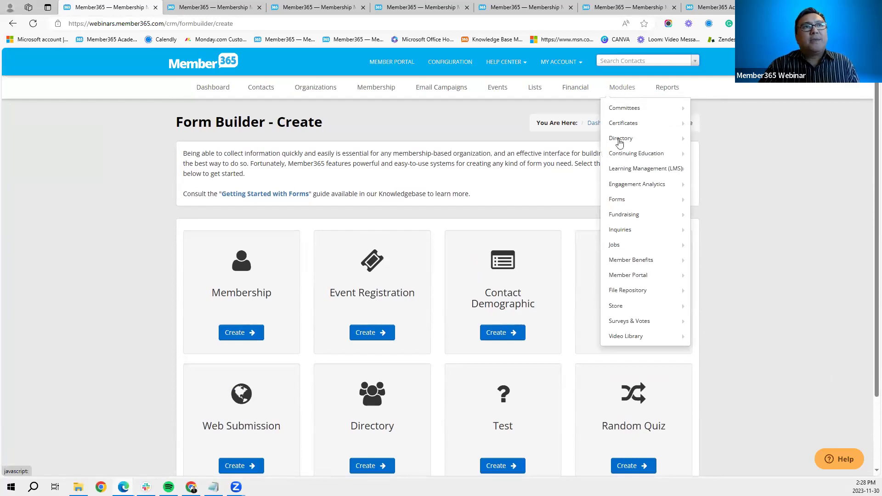
pyautogui.moveTo(633, 203)
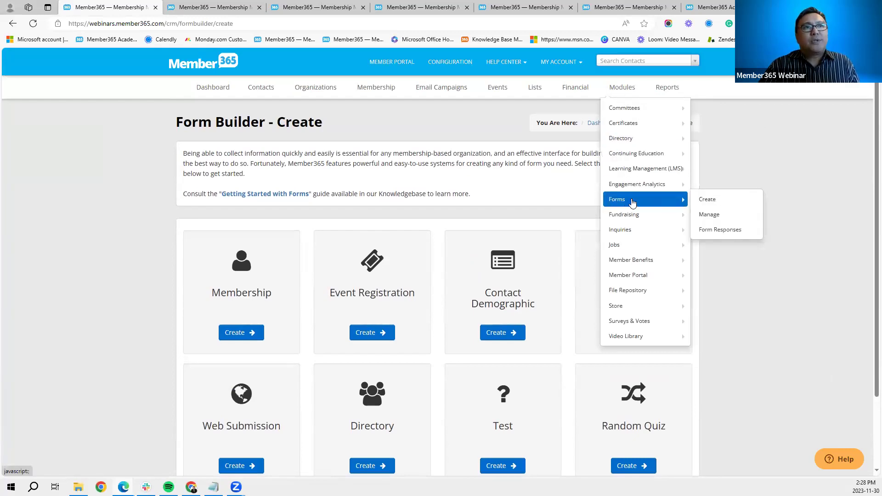
pyautogui.click(717, 214)
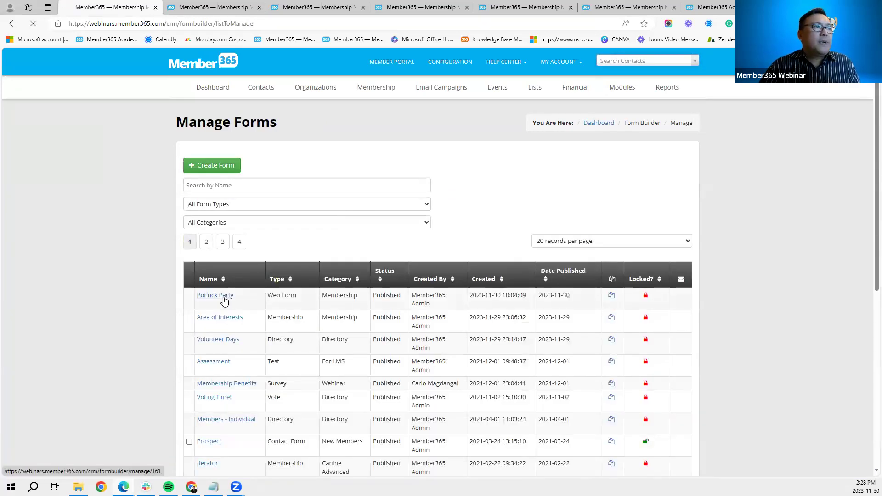
pyautogui.click(224, 296)
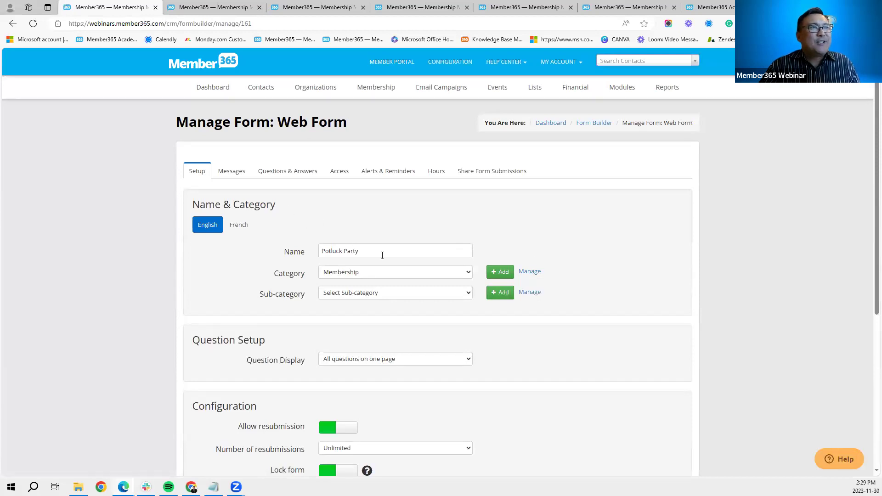
# Check the Potluck Party form's name and available categories, keeping Membership as the category.
pyautogui.tripleClick(367, 251)
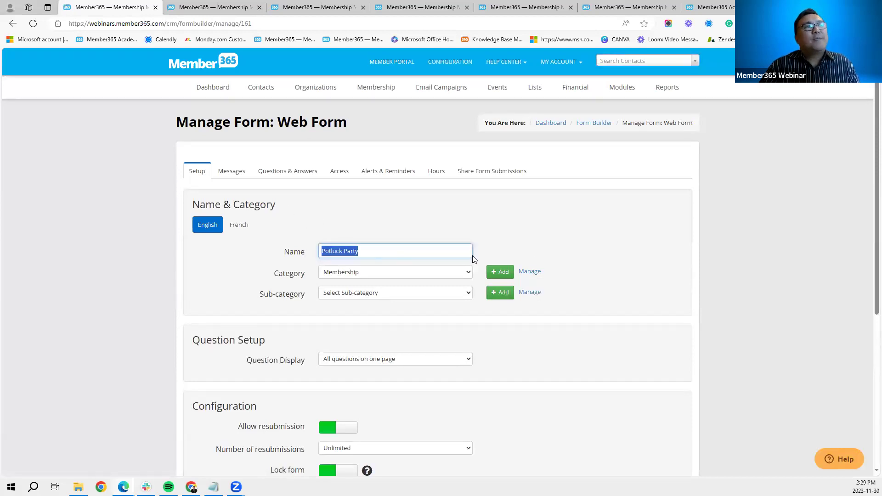
pyautogui.click(387, 275)
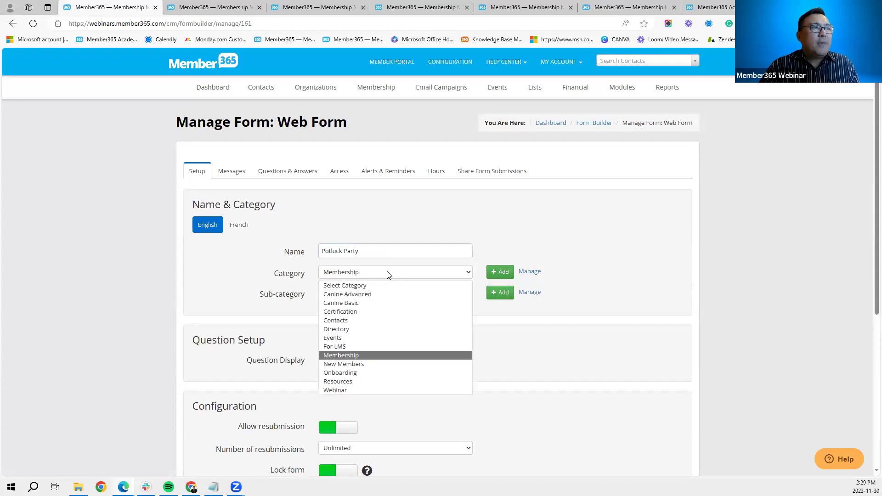
pyautogui.click(370, 353)
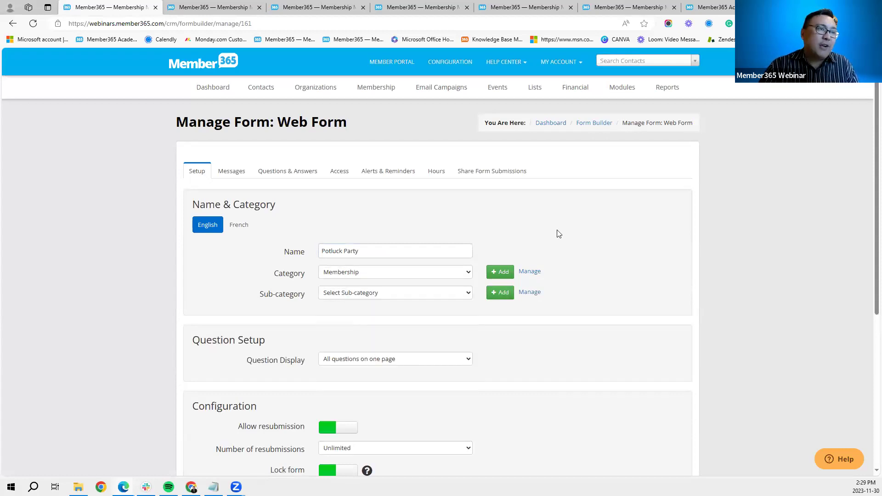
# Review the question display options in the form's question setup, keeping all questions on one page.
pyautogui.scroll(-2, 559, 234)
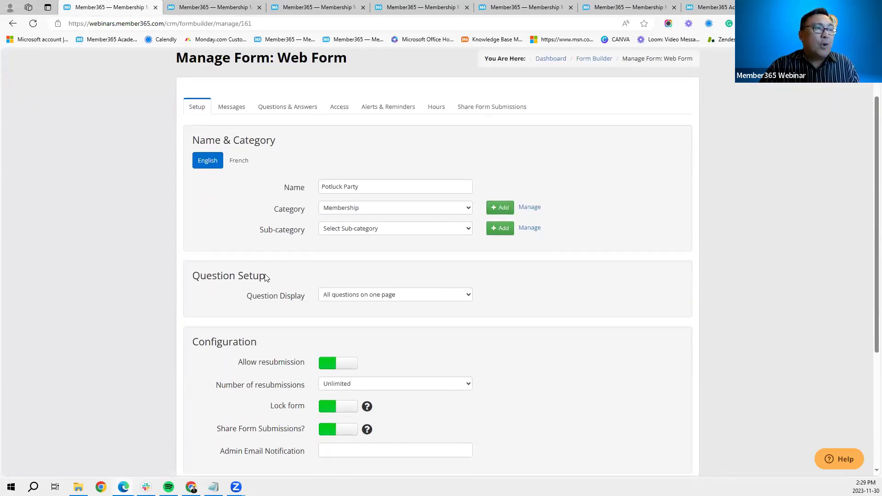
pyautogui.moveTo(266, 277); pyautogui.dragTo(196, 276)
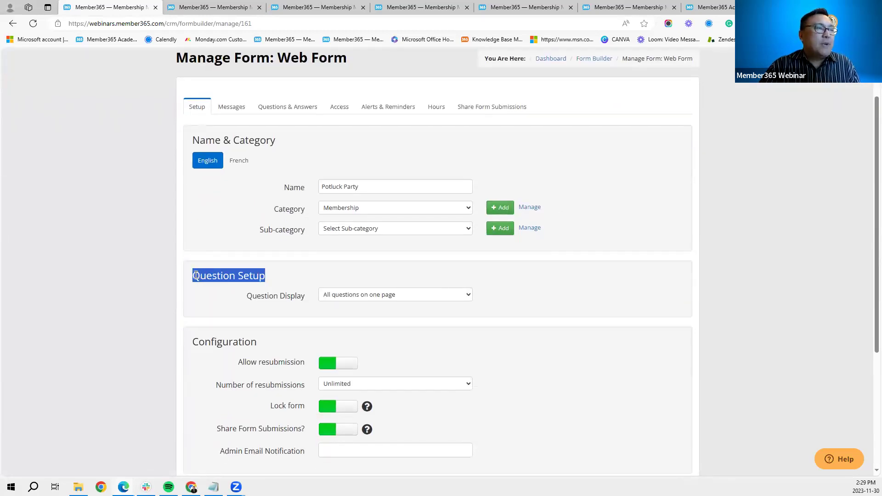
pyautogui.click(279, 275)
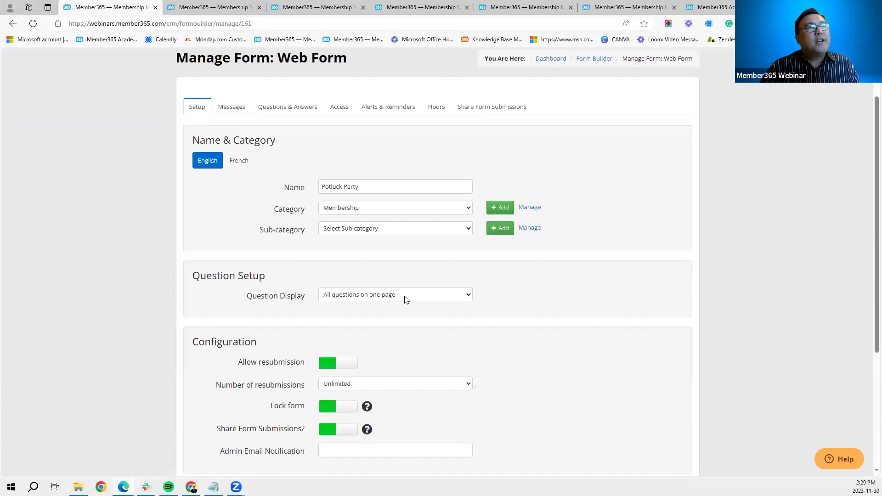
pyautogui.click(406, 296)
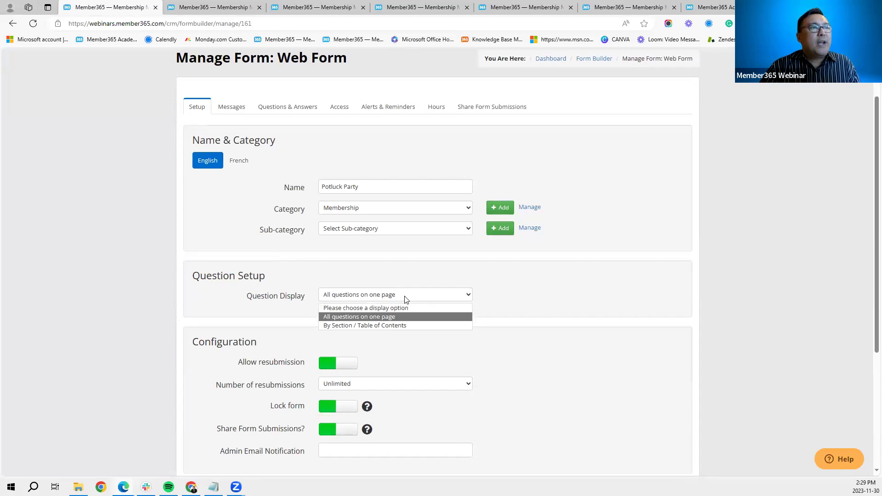
pyautogui.click(398, 316)
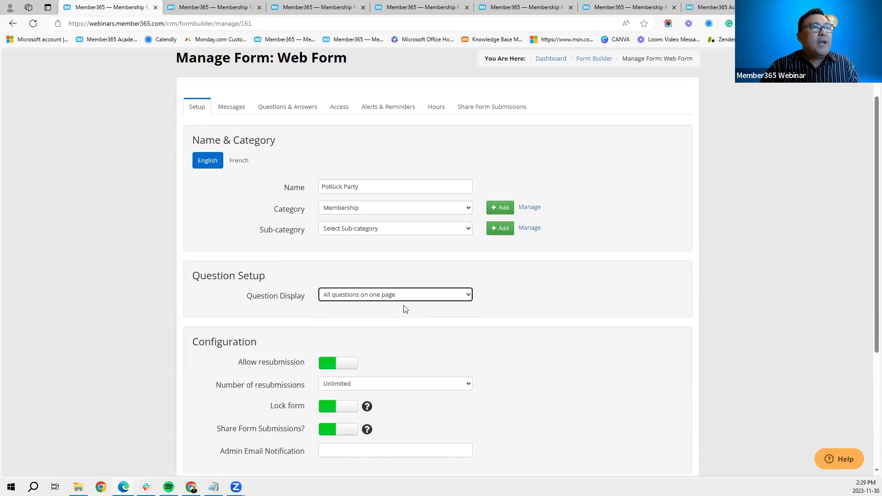
pyautogui.click(406, 297)
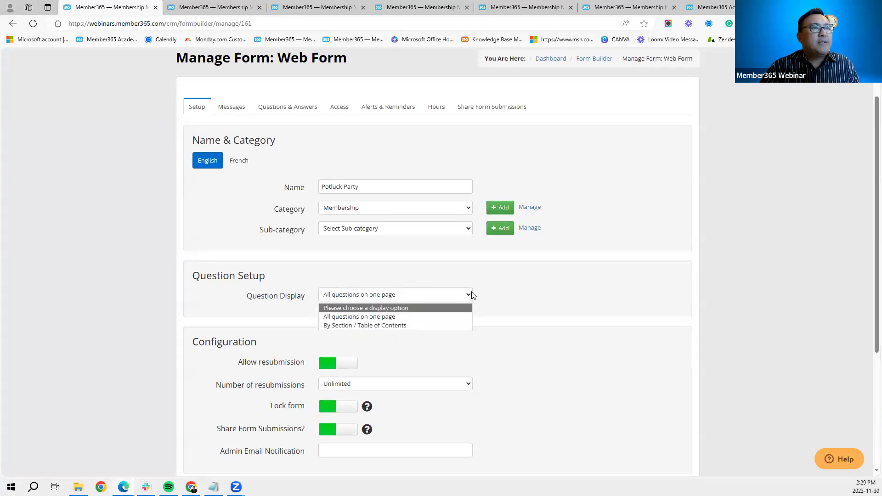
pyautogui.click(431, 316)
# Check the form's resubmission setting and the choices for the number of resubmissions.
pyautogui.scroll(-4, 547, 296)
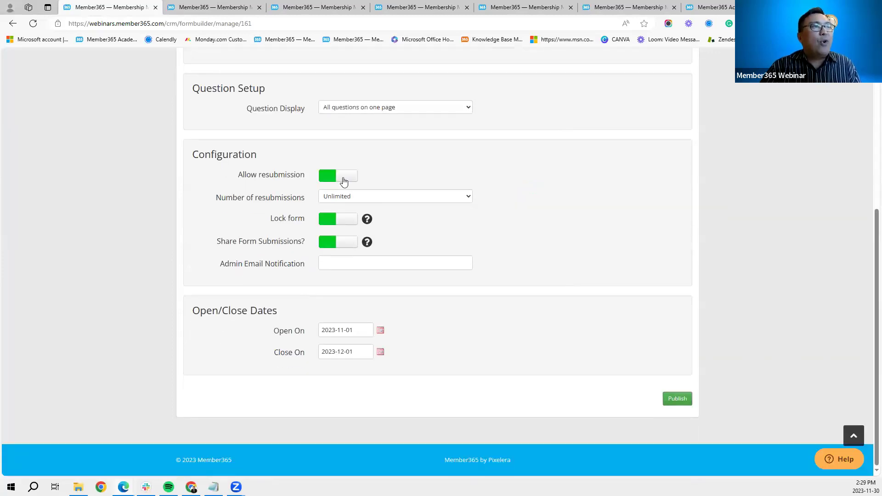
pyautogui.click(351, 199)
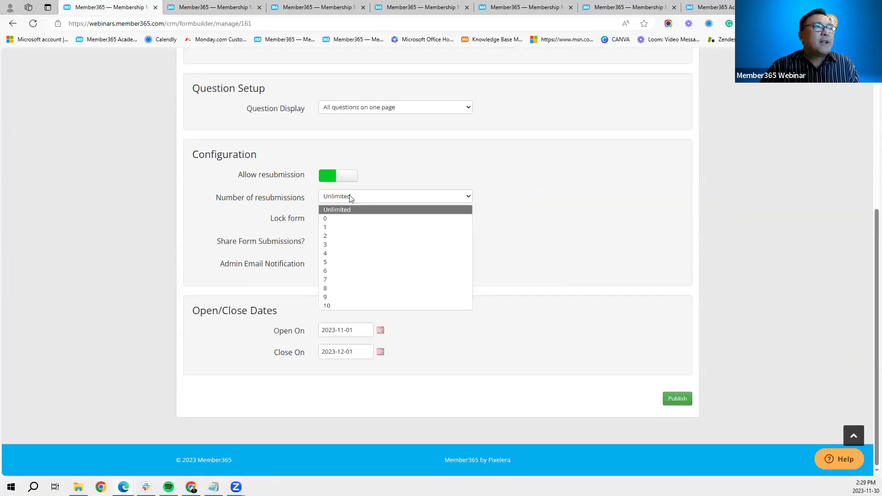
pyautogui.click(541, 181)
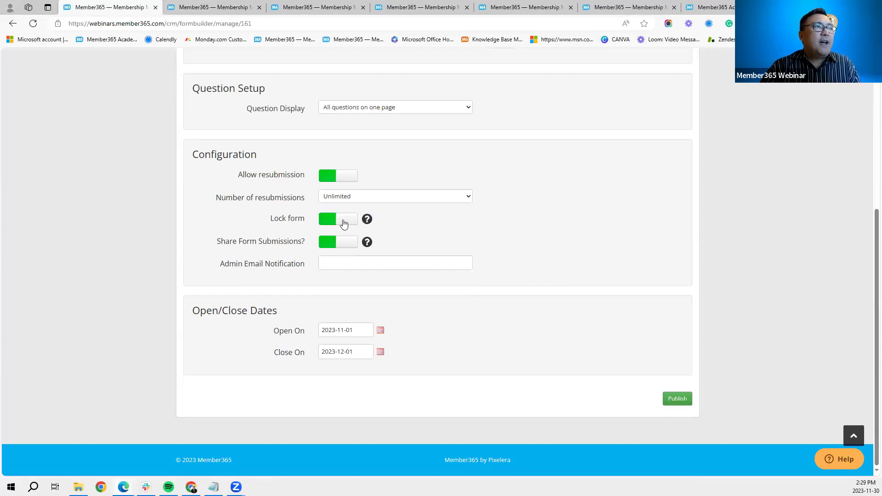
# Examine which membership categories can access shared form submissions, and return to the form's setup.
pyautogui.scroll(1, 467, 238)
pyautogui.scroll(5, 467, 238)
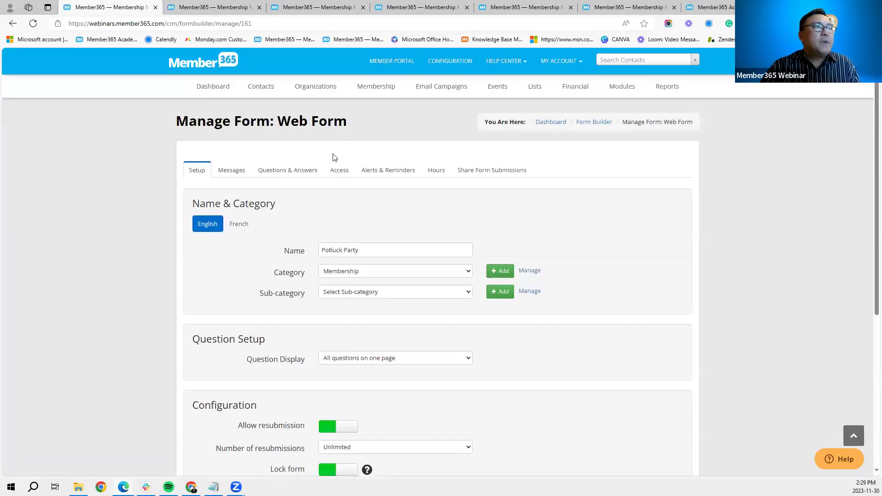
pyautogui.click(519, 174)
pyautogui.scroll(-2, 410, 224)
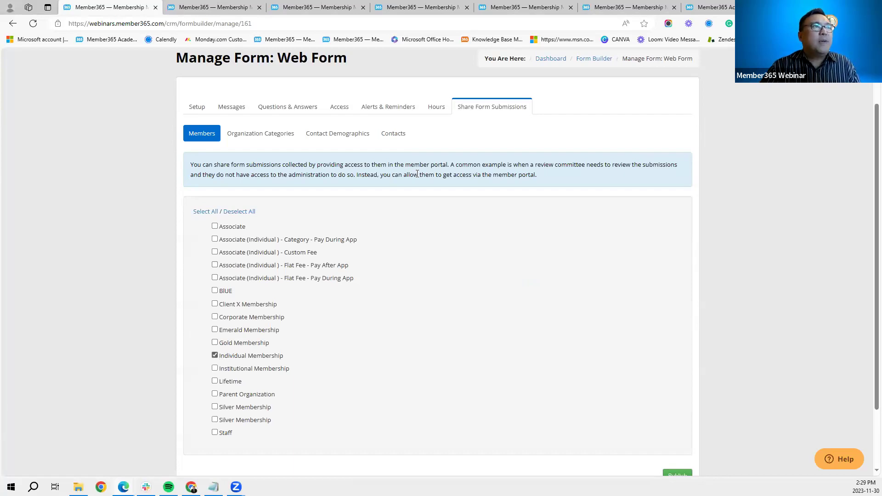
pyautogui.click(197, 107)
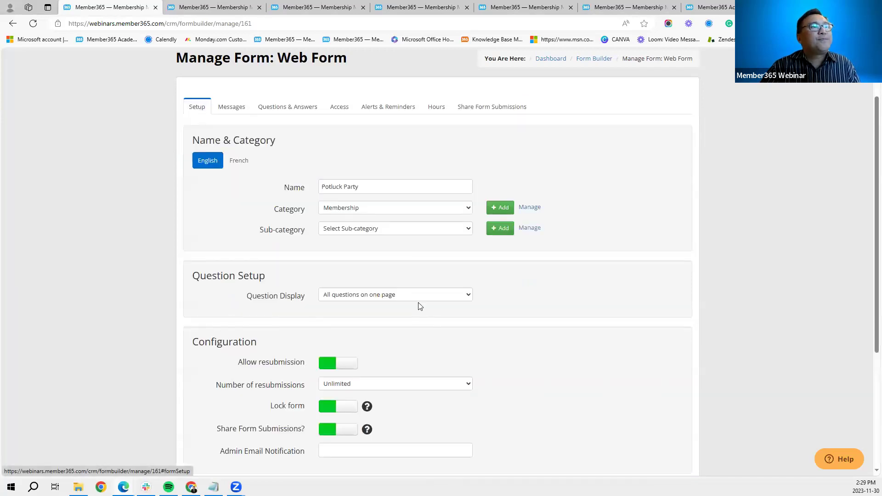
# Review the admin email notification field and the form's opening and closing dates.
pyautogui.scroll(-3, 420, 332)
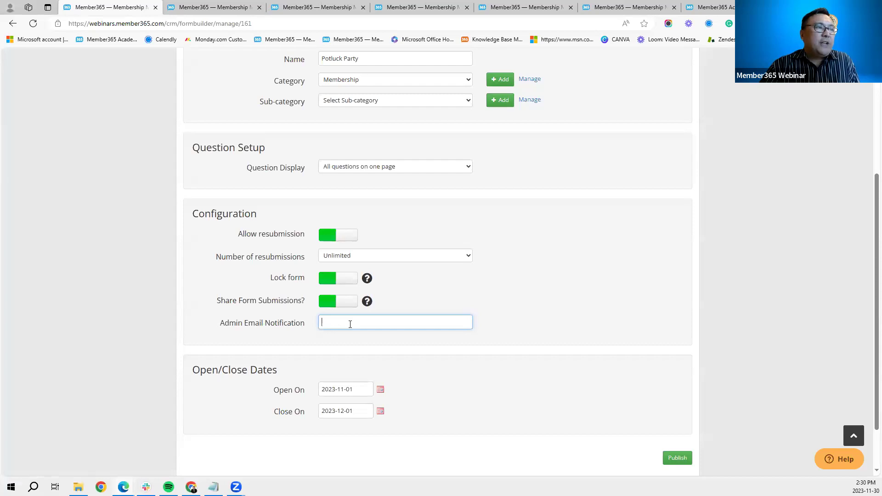
pyautogui.scroll(-2, 443, 364)
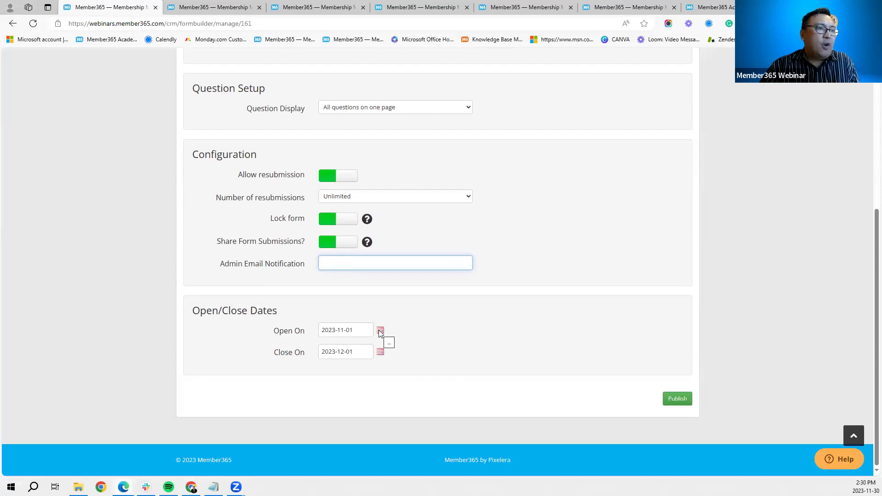
pyautogui.moveTo(356, 330); pyautogui.dragTo(314, 331)
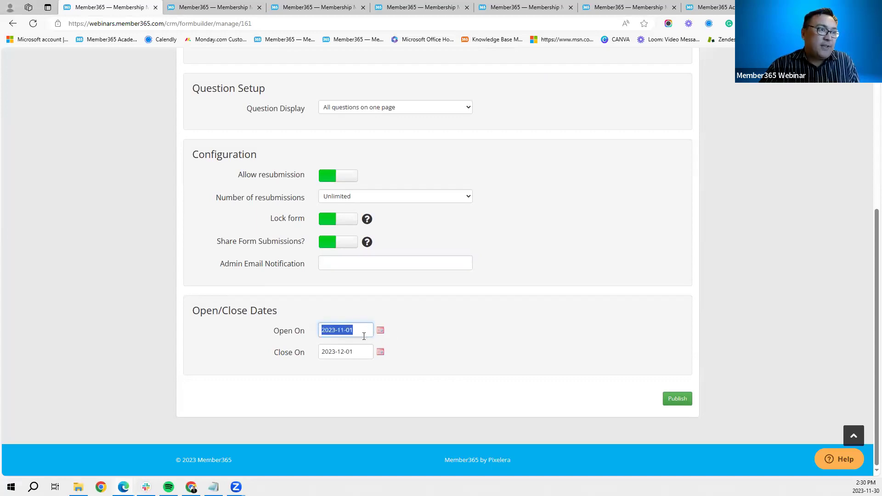
pyautogui.click(419, 341)
pyautogui.moveTo(359, 352); pyautogui.dragTo(327, 352)
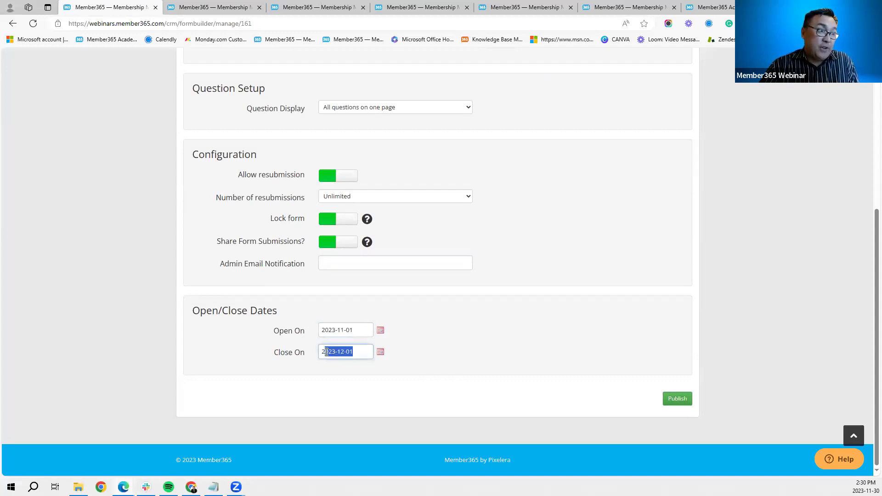
pyautogui.click(460, 351)
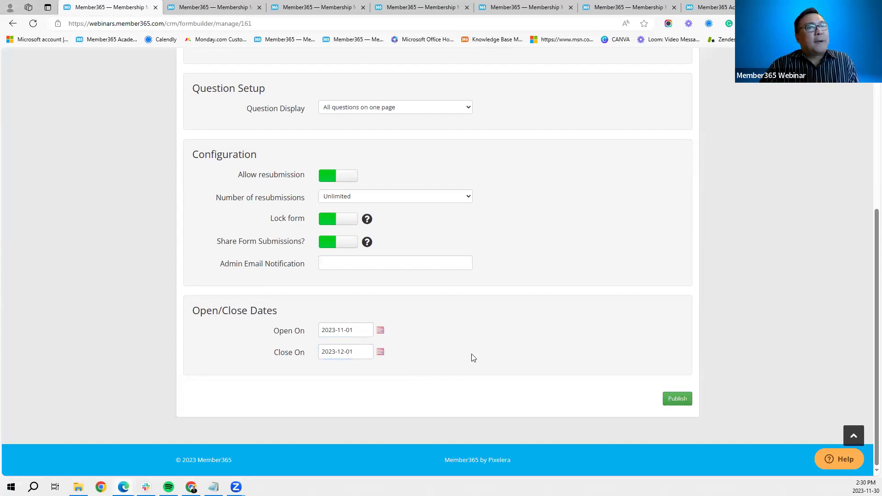
# Review the Potluck Party form's instructions and submit message.
pyautogui.scroll(3, 472, 358)
pyautogui.scroll(4, 474, 358)
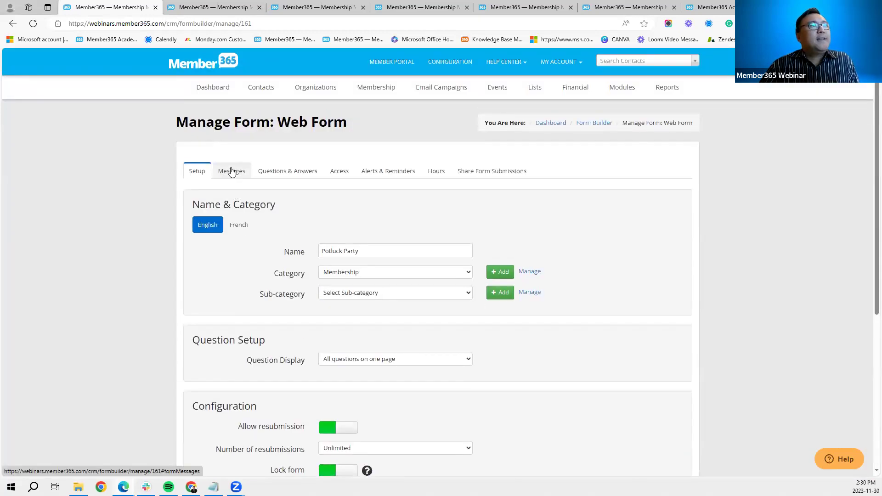
pyautogui.click(232, 171)
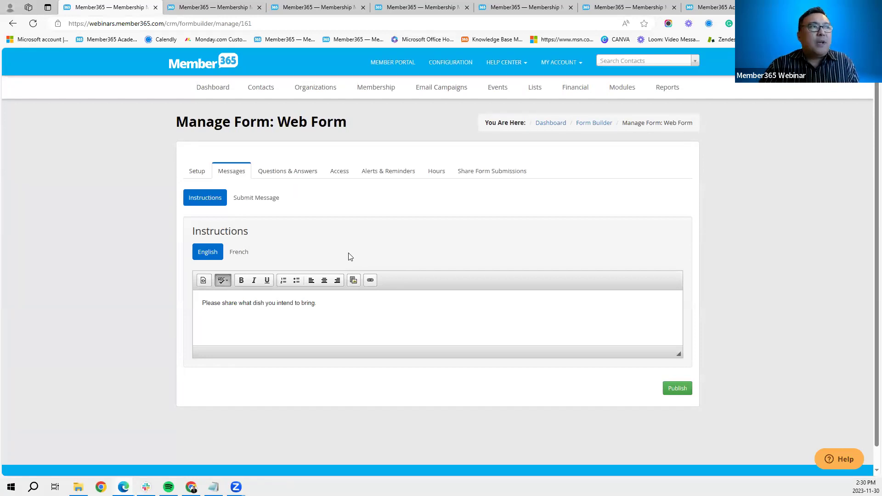
pyautogui.moveTo(317, 304); pyautogui.dragTo(202, 304)
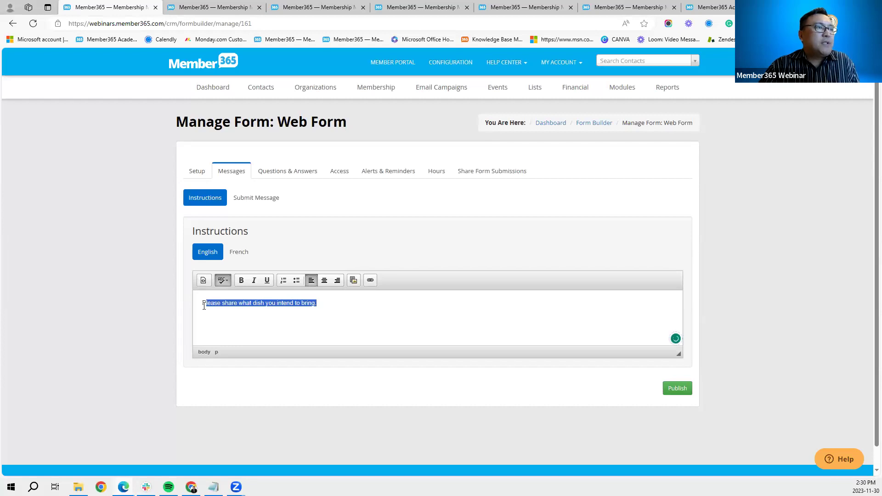
pyautogui.click(427, 316)
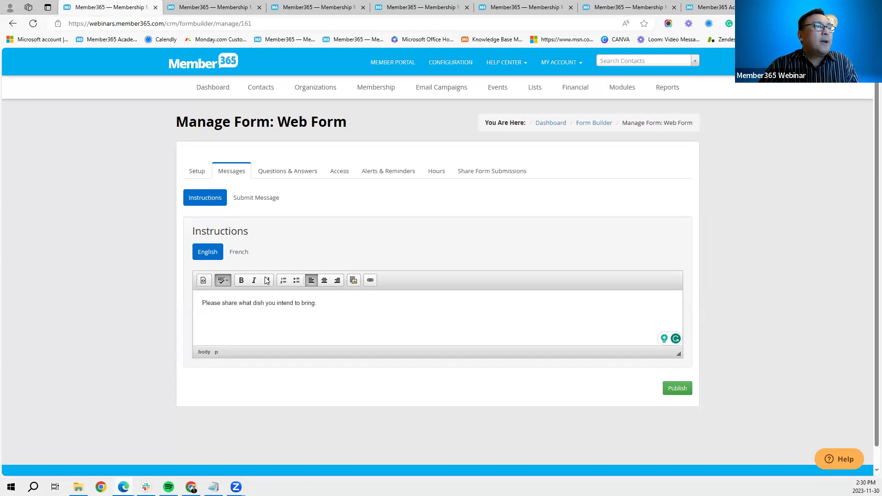
pyautogui.click(264, 203)
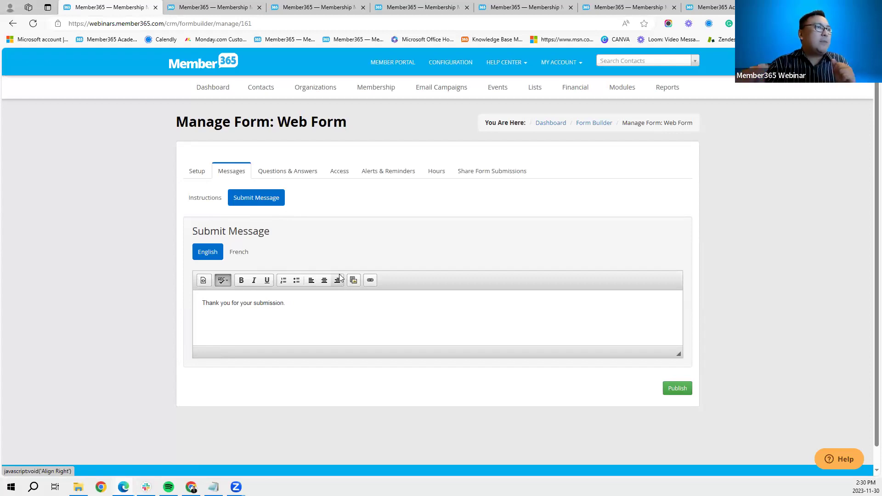
# Launch the form editor for the published form, accept the warning, and examine the Potluck Party questions.
pyautogui.click(300, 173)
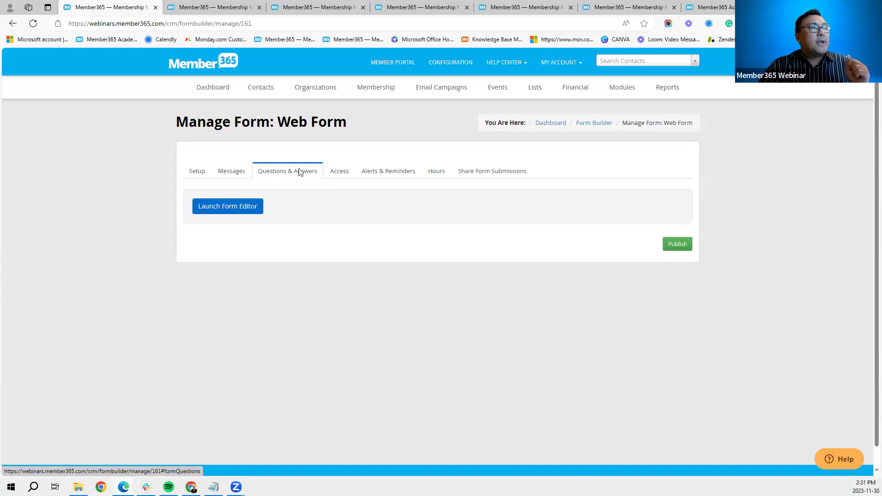
pyautogui.click(238, 208)
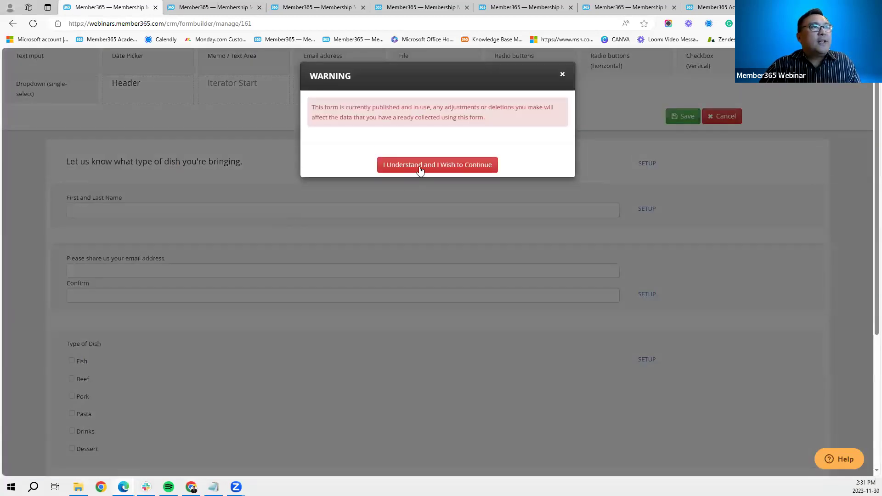
pyautogui.click(421, 166)
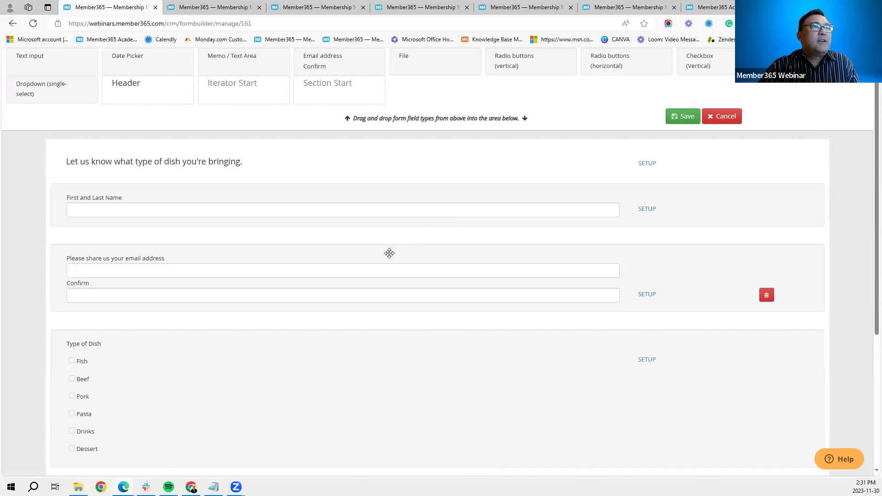
pyautogui.scroll(-2, 389, 254)
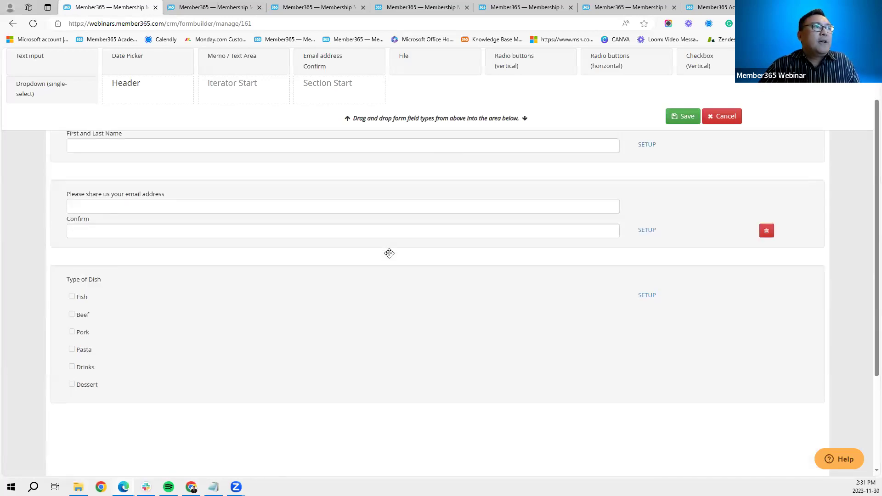
# Cancel out of the form editor and review which membership categories have access to the Potluck Party form.
pyautogui.scroll(2, 389, 254)
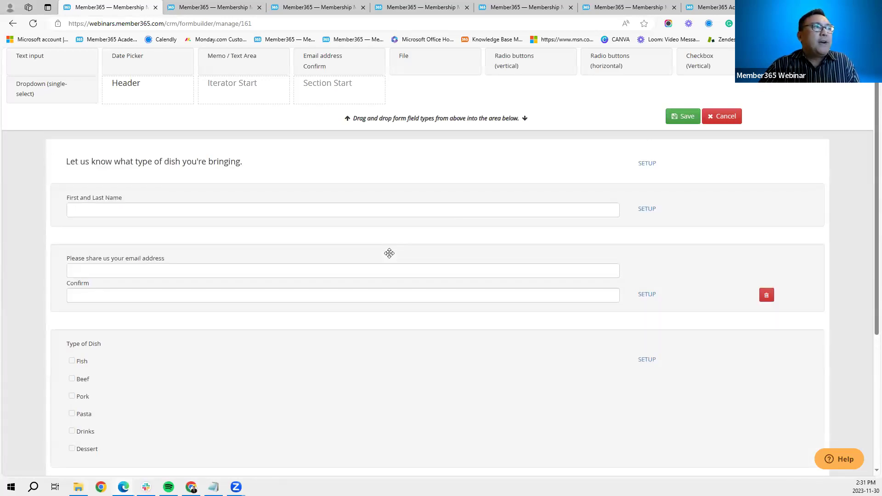
pyautogui.click(731, 118)
pyautogui.click(344, 174)
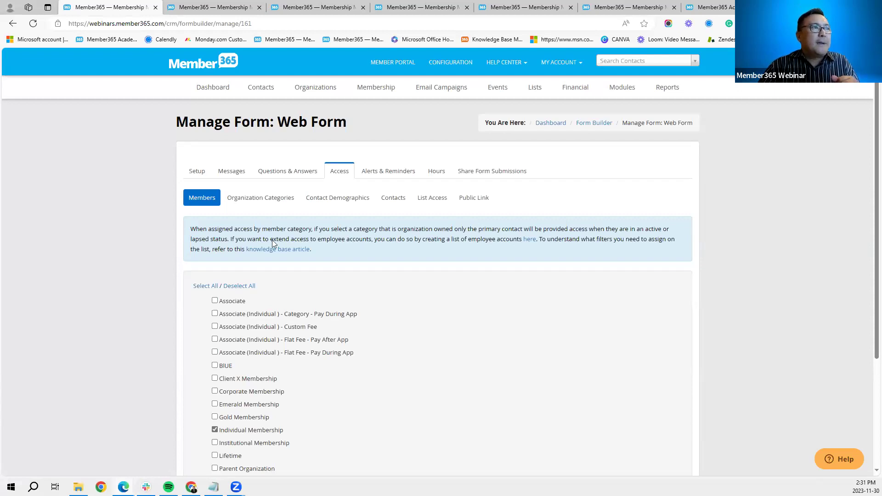
pyautogui.scroll(-1, 400, 347)
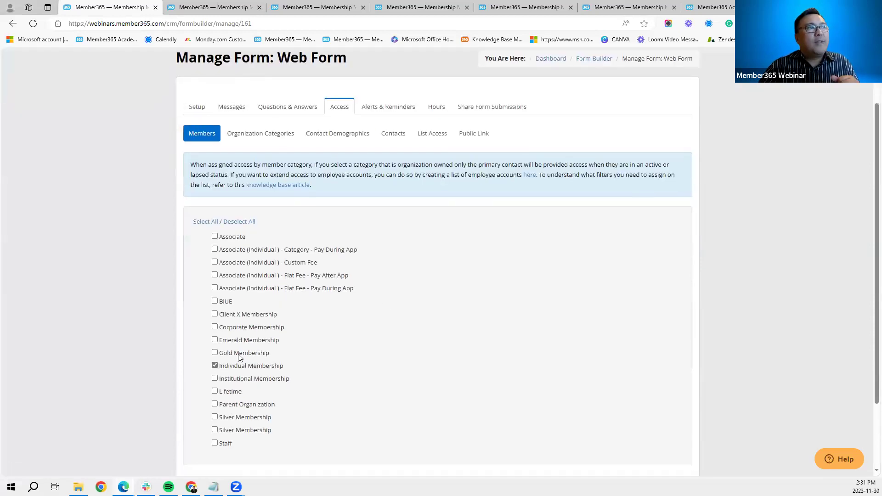
# Review the form's access options for organization categories, contact demographics, individual contacts and contact lists.
pyautogui.click(277, 134)
pyautogui.click(340, 182)
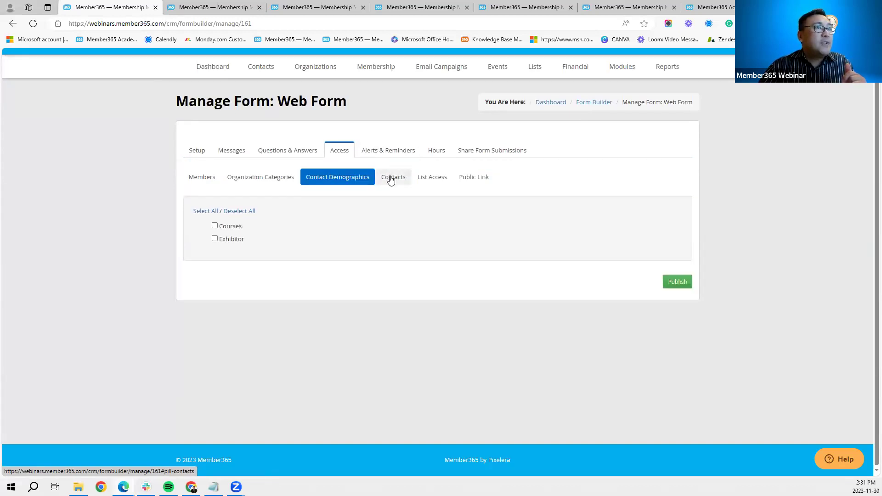
pyautogui.click(391, 179)
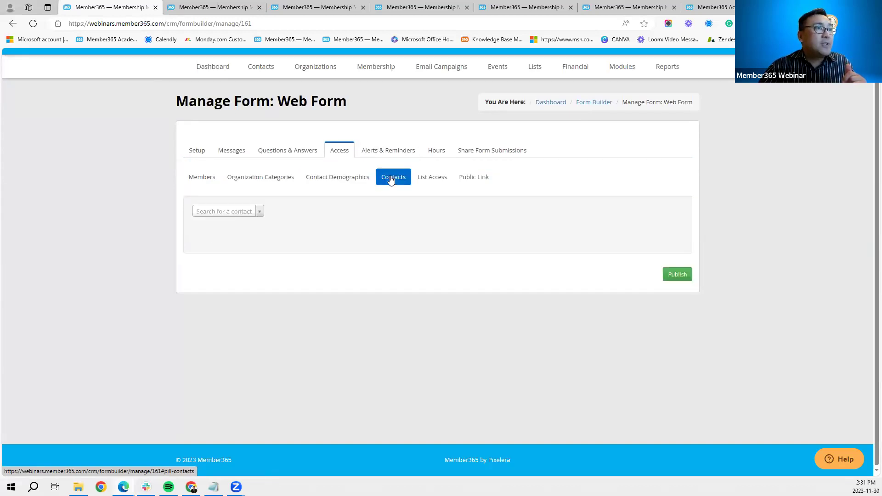
pyautogui.click(426, 180)
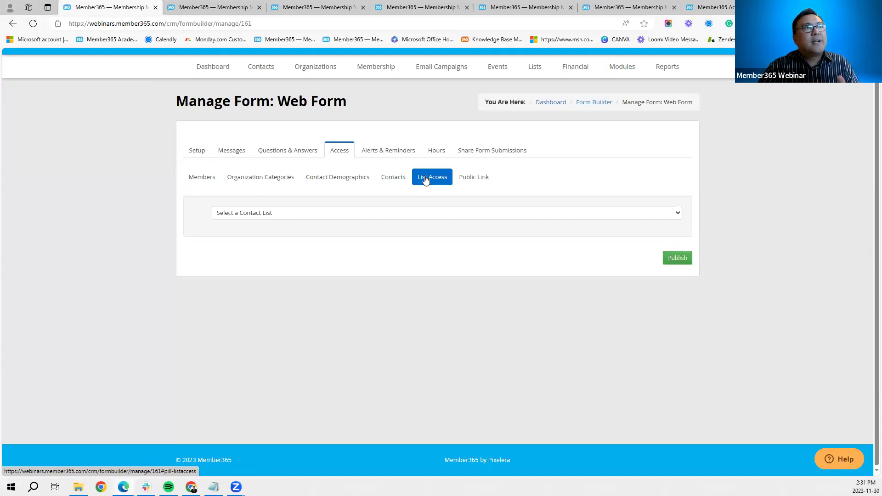
pyautogui.click(406, 217)
pyautogui.click(493, 191)
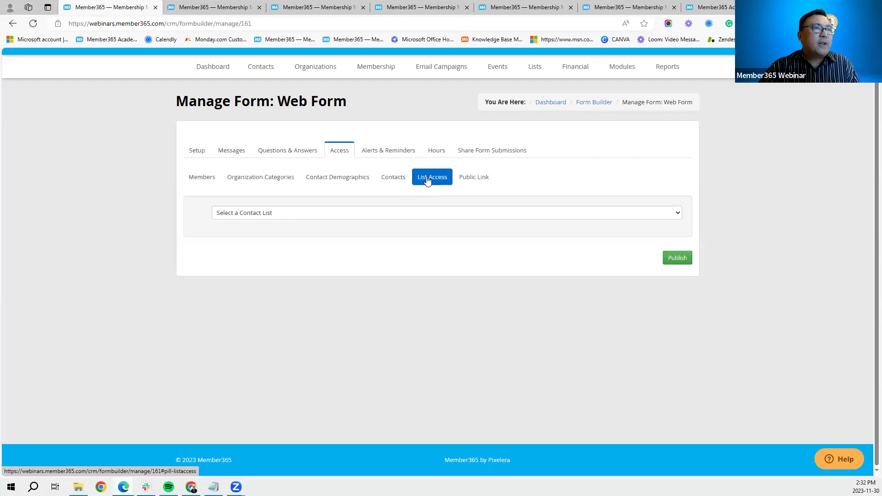
# Display the form's public access details and highlight the embed code and the public link URL.
pyautogui.click(475, 182)
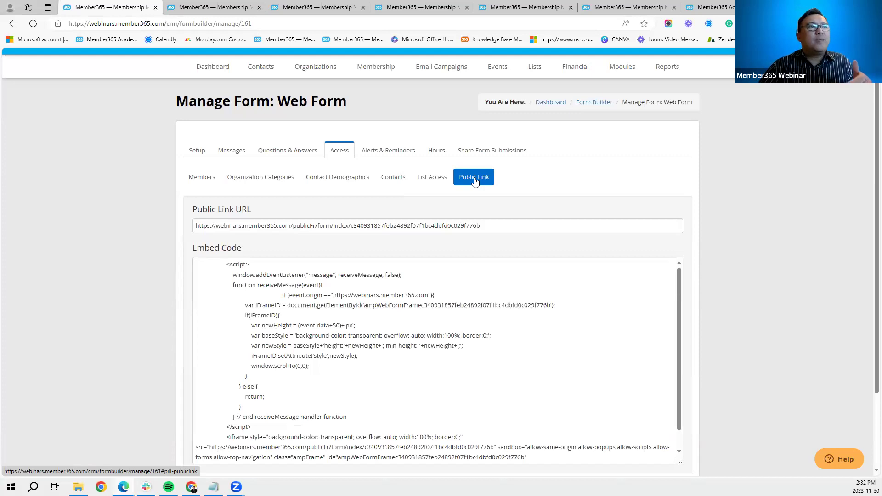
pyautogui.click(229, 264)
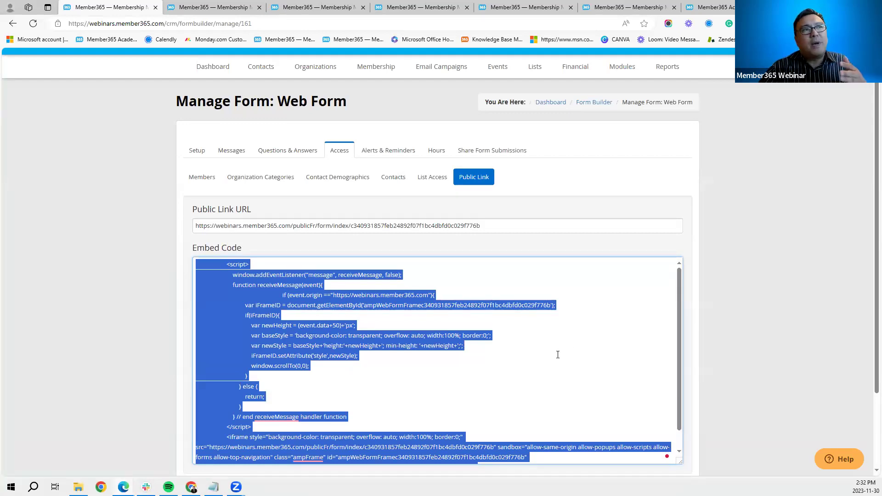
pyautogui.moveTo(490, 225); pyautogui.dragTo(195, 225)
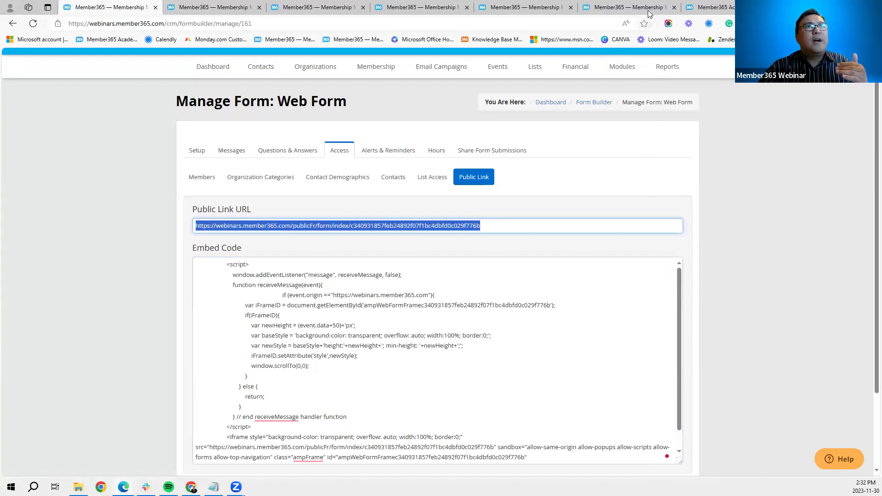
# Switch to the member portal and open the Potluck Party form from the list of forms.
pyautogui.moveTo(714, 10)
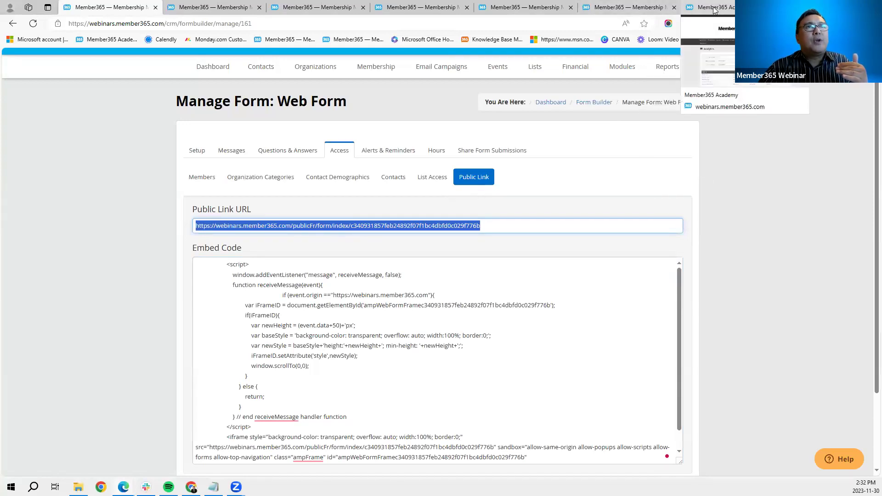
pyautogui.click(714, 10)
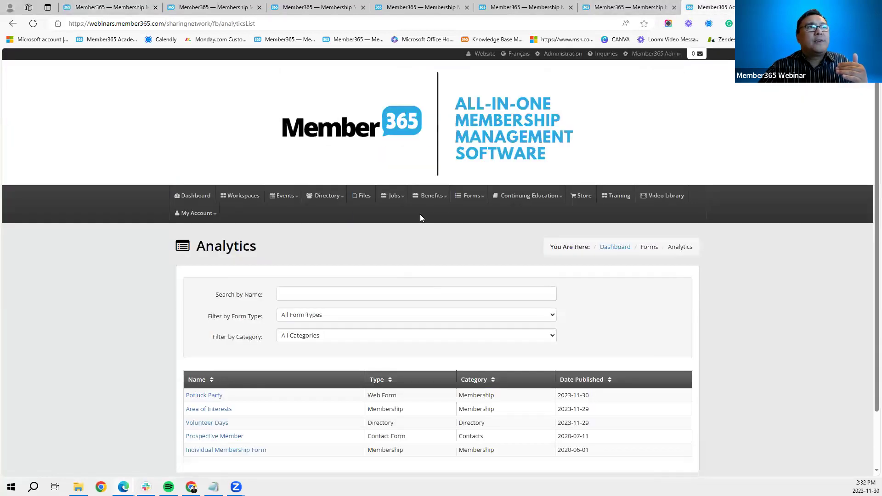
pyautogui.click(473, 199)
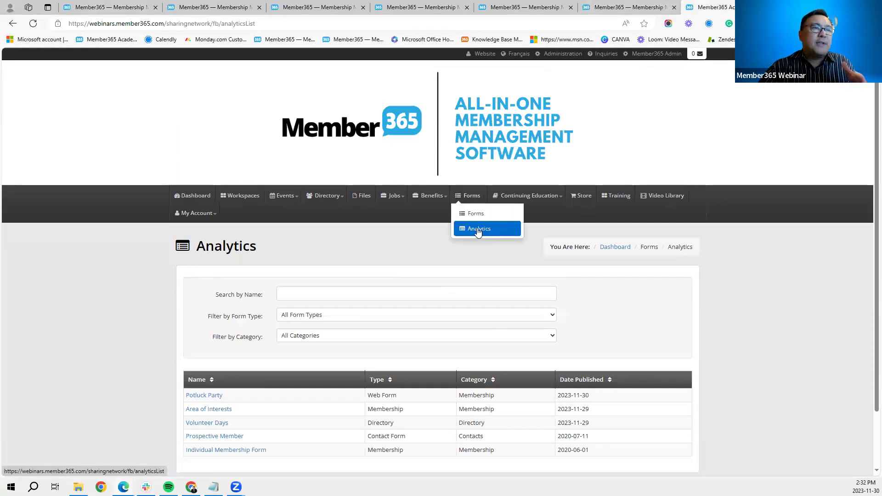
pyautogui.click(476, 216)
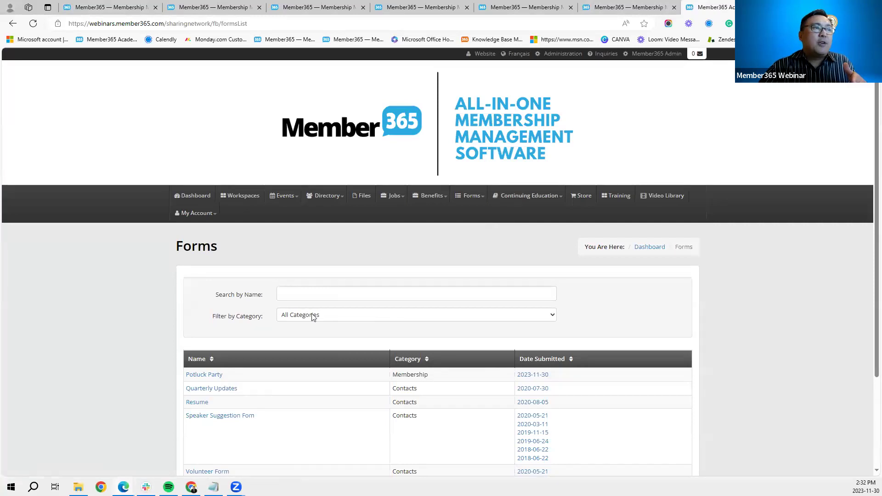
pyautogui.click(212, 376)
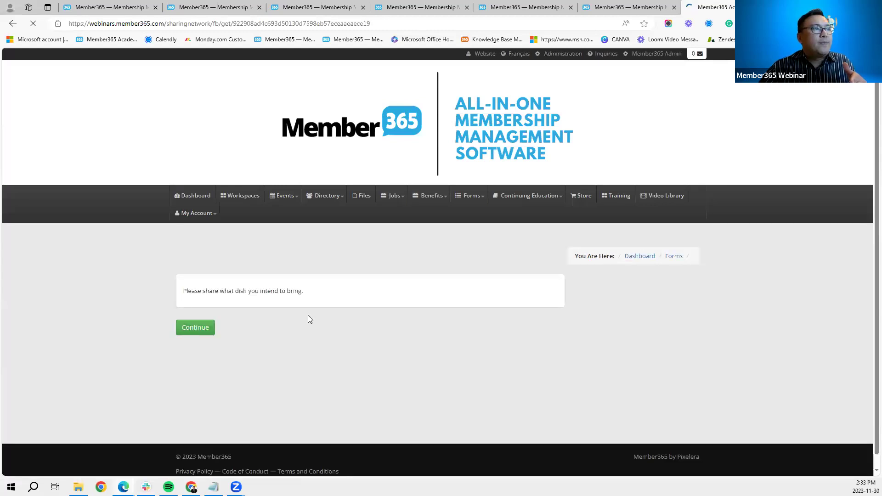
# Read the Potluck Party instructions, continue to the questions, and examine the name, email and dish fields.
pyautogui.moveTo(310, 297); pyautogui.dragTo(182, 293)
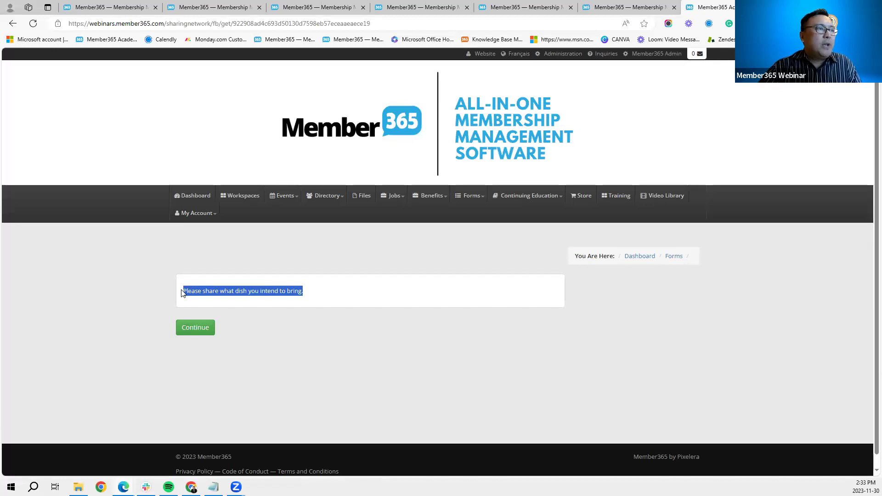
pyautogui.click(195, 326)
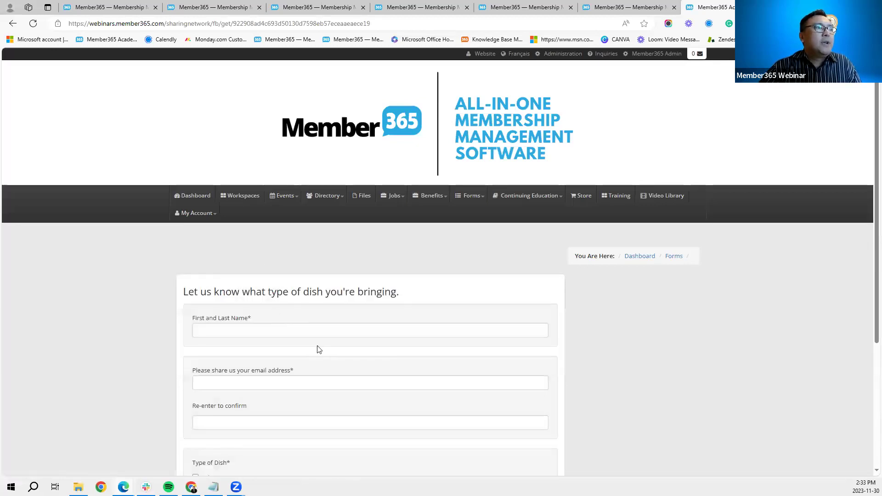
pyautogui.scroll(-4, 346, 355)
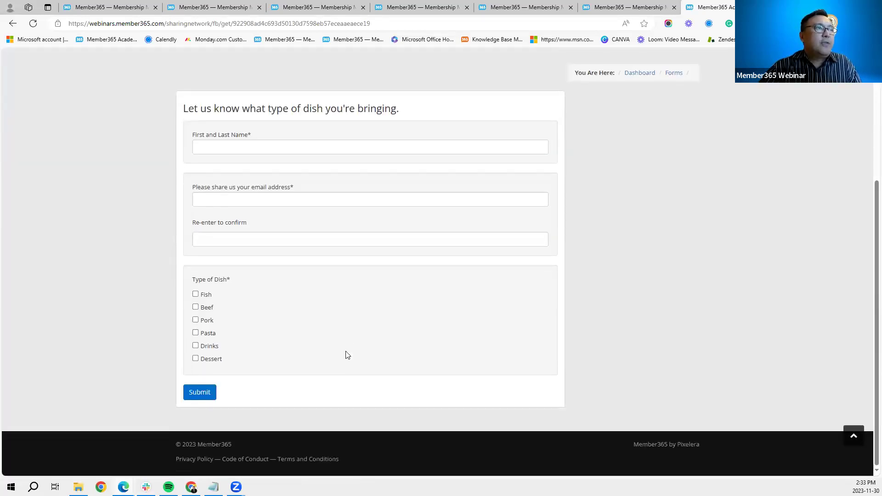
pyautogui.click(256, 144)
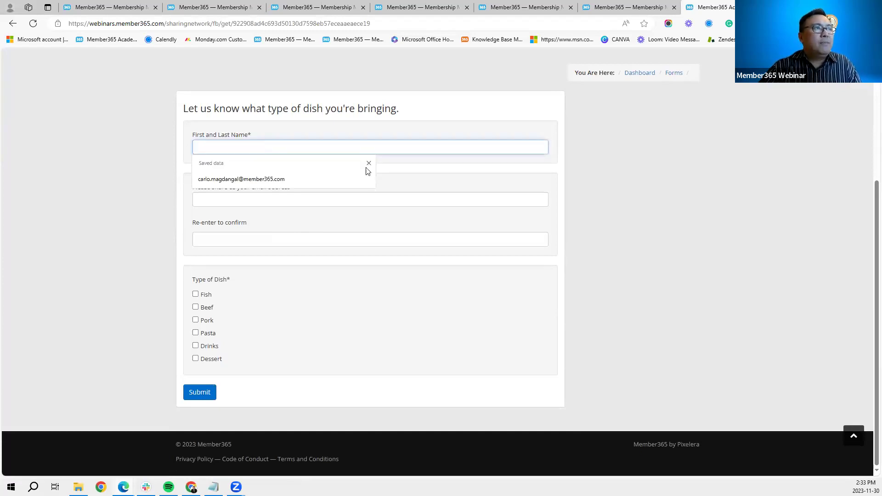
pyautogui.click(286, 201)
pyautogui.click(286, 201)
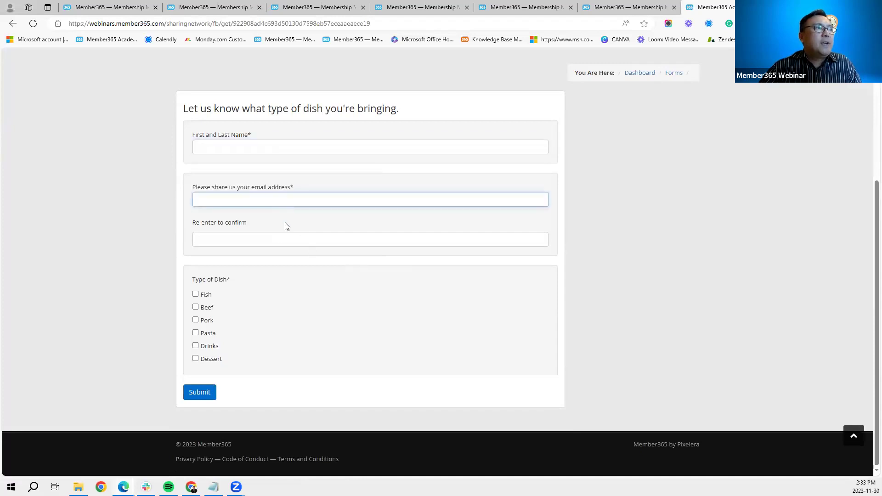
pyautogui.scroll(5, 432, 316)
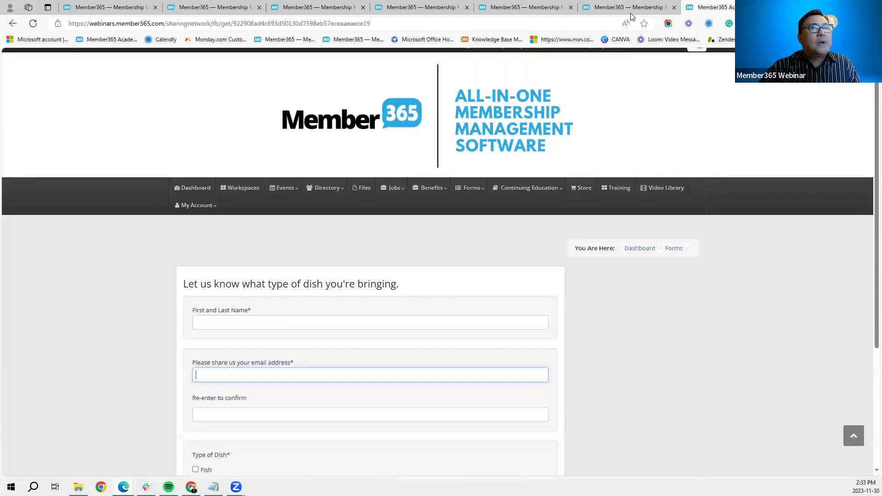
# Return to the form's access settings in the CRM and highlight the public link URL again.
pyautogui.click(130, 15)
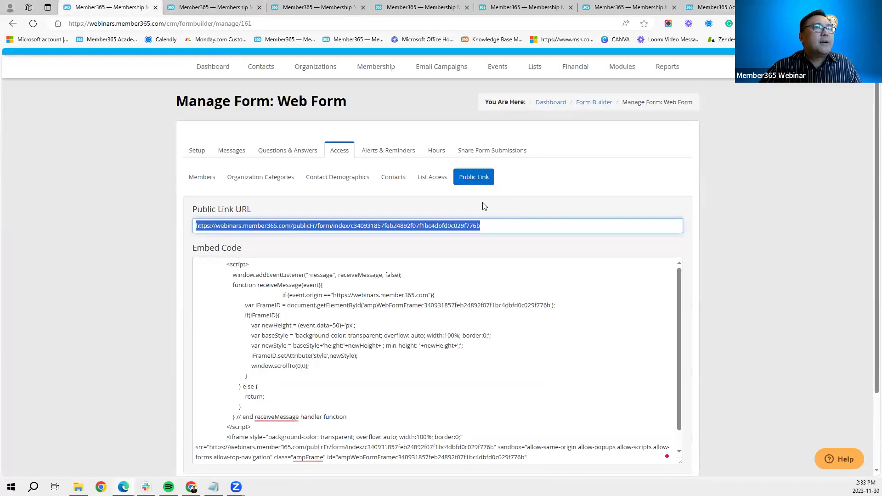
pyautogui.click(492, 224)
pyautogui.moveTo(492, 224); pyautogui.dragTo(163, 217)
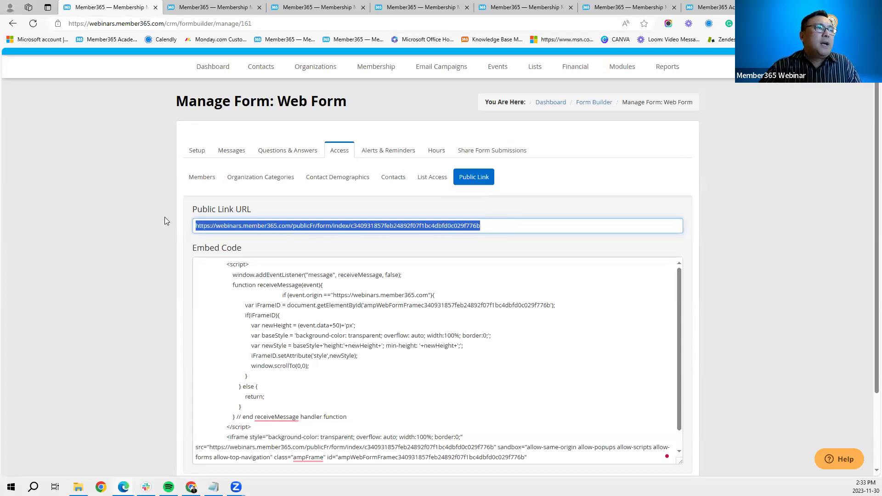
pyautogui.click(498, 227)
pyautogui.moveTo(498, 226); pyautogui.dragTo(174, 225)
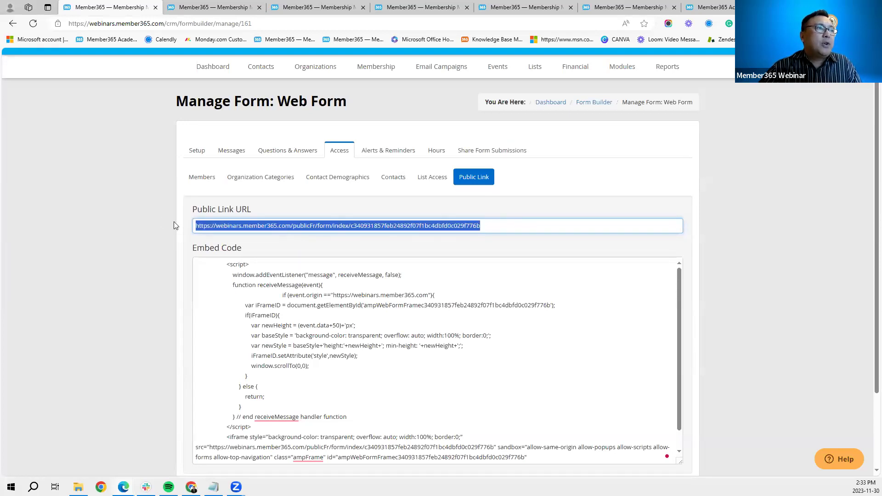
pyautogui.click(501, 227)
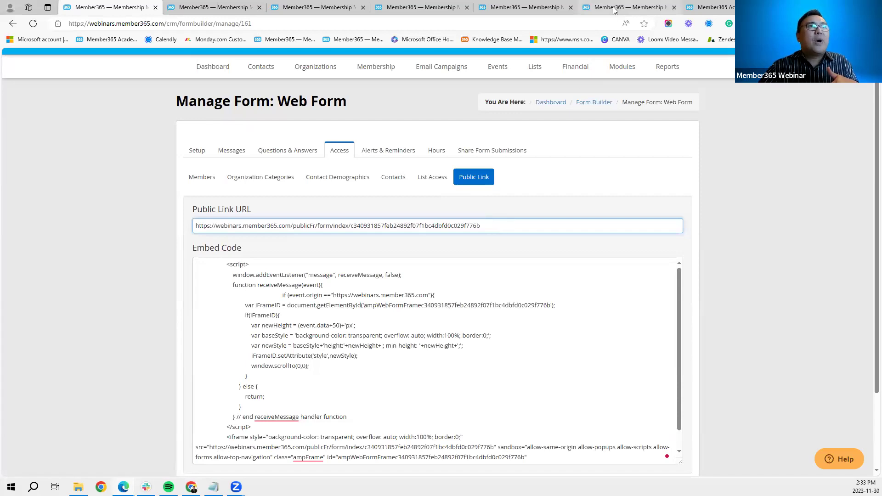
# Open the Potluck Party form analytics and compare the portal member's entry with the web submission.
pyautogui.moveTo(614, 10)
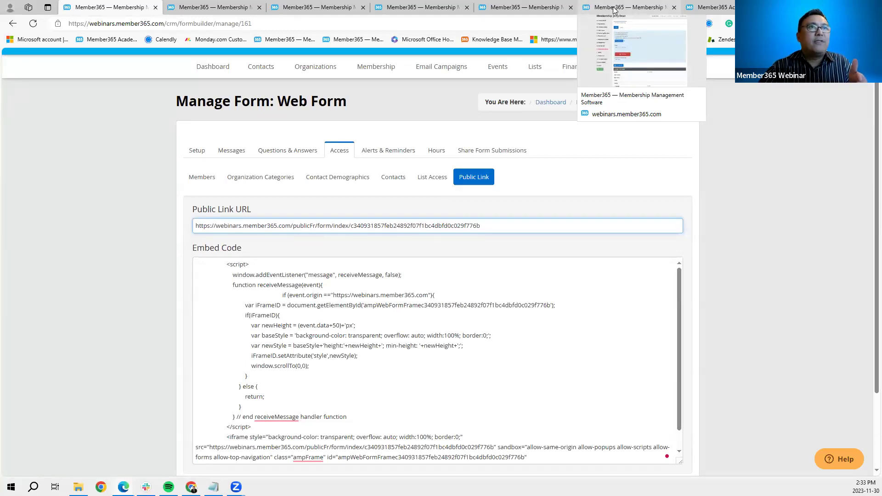
pyautogui.click(544, 11)
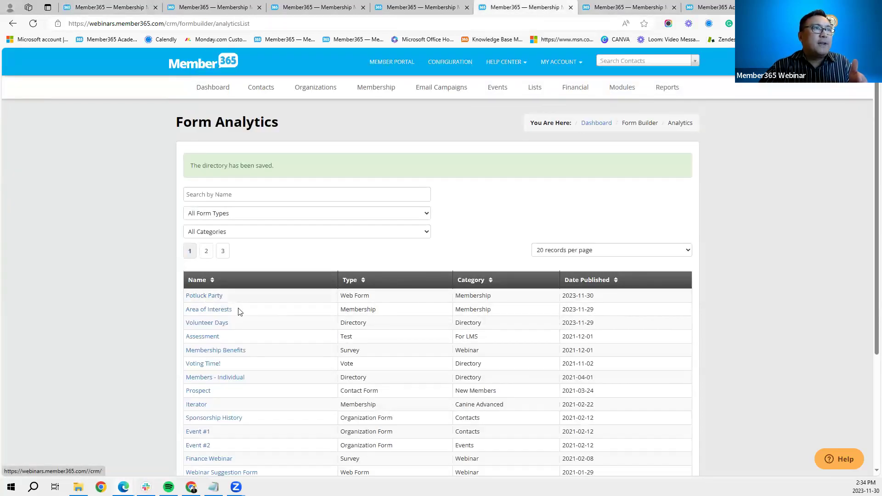
pyautogui.click(223, 298)
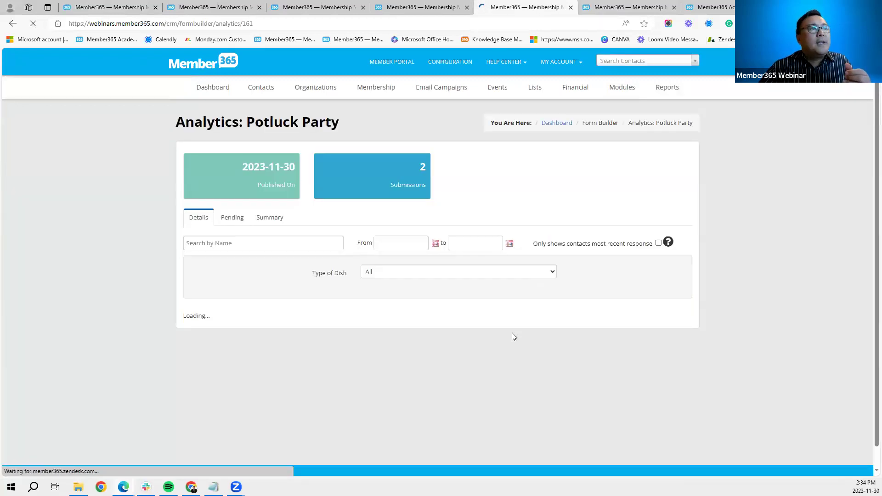
pyautogui.moveTo(264, 377); pyautogui.dragTo(200, 375)
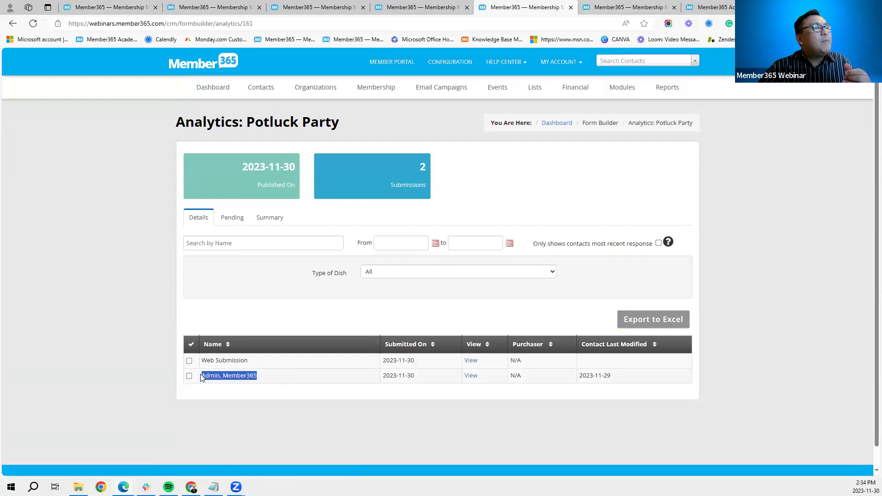
pyautogui.moveTo(266, 380); pyautogui.dragTo(197, 377)
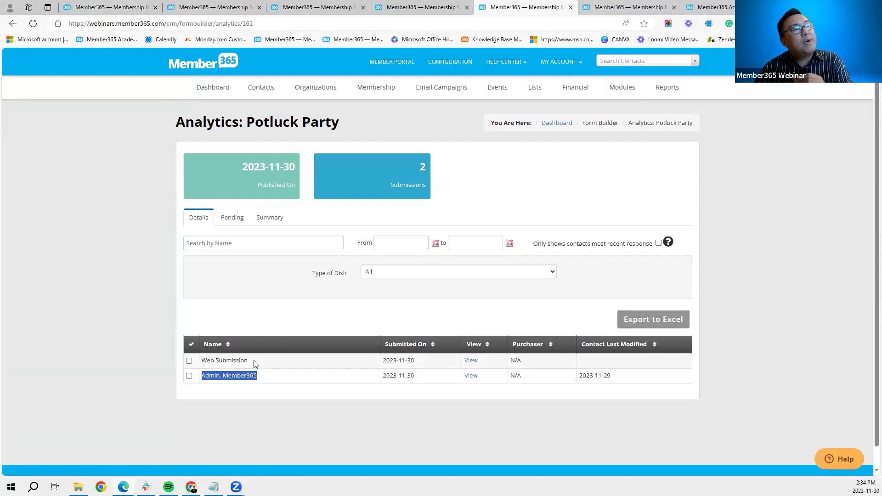
pyautogui.moveTo(256, 364); pyautogui.dragTo(203, 364)
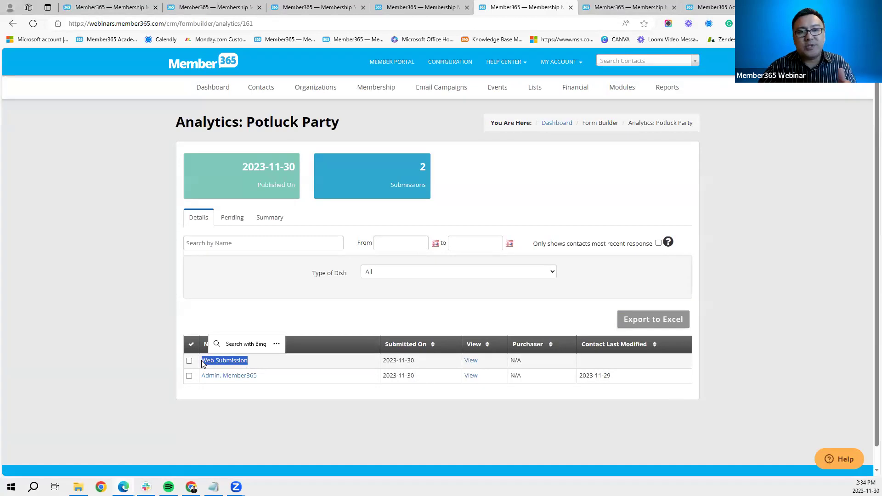
pyautogui.click(277, 364)
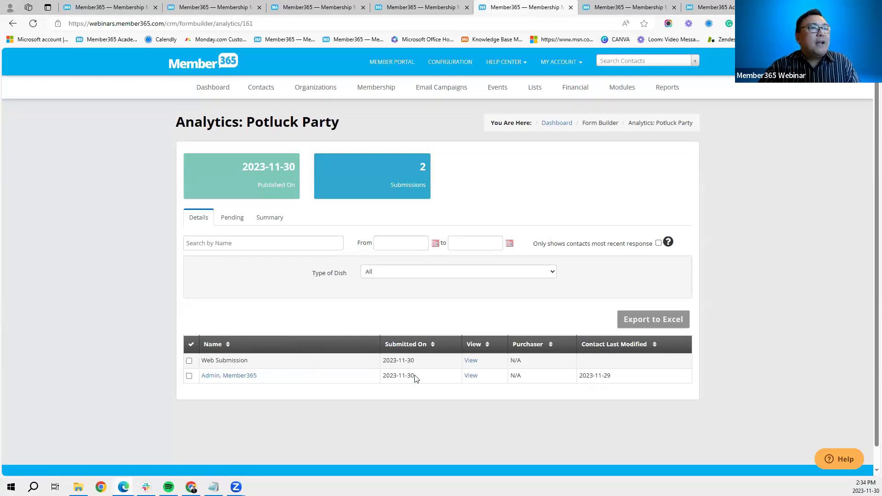
# View the answers given in the Potluck Party web submission, and close them.
pyautogui.click(472, 362)
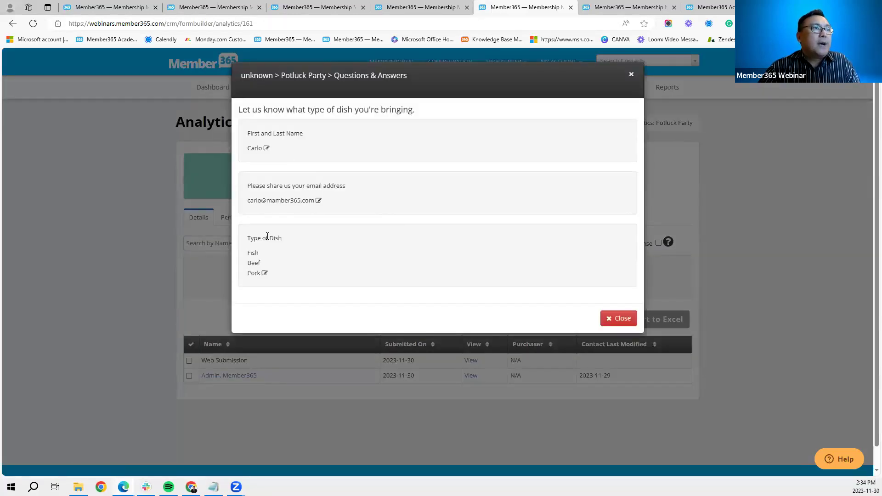
pyautogui.click(618, 319)
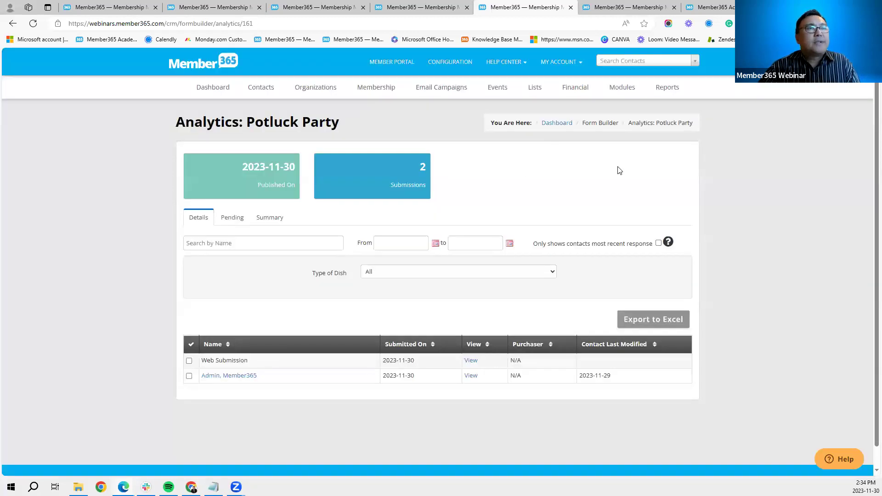
# Open the list of form responses to view the analytics available for all forms in the CRM.
pyautogui.click(632, 92)
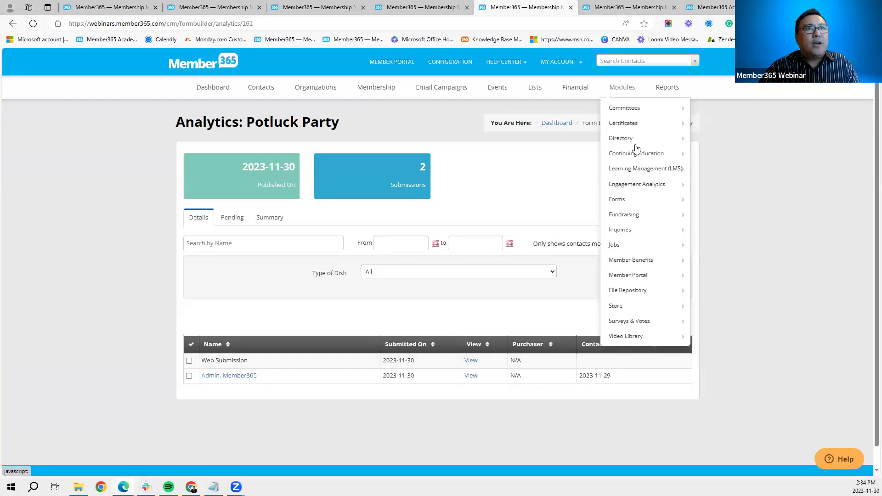
pyautogui.moveTo(632, 191)
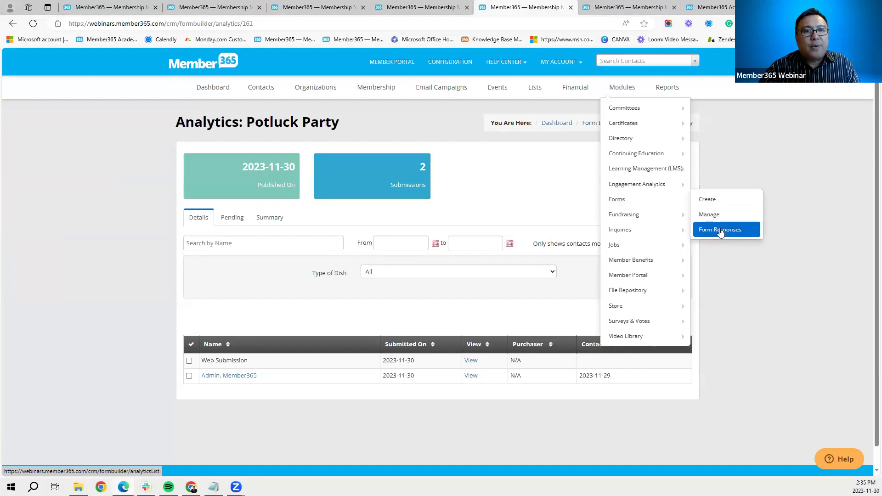
pyautogui.click(720, 231)
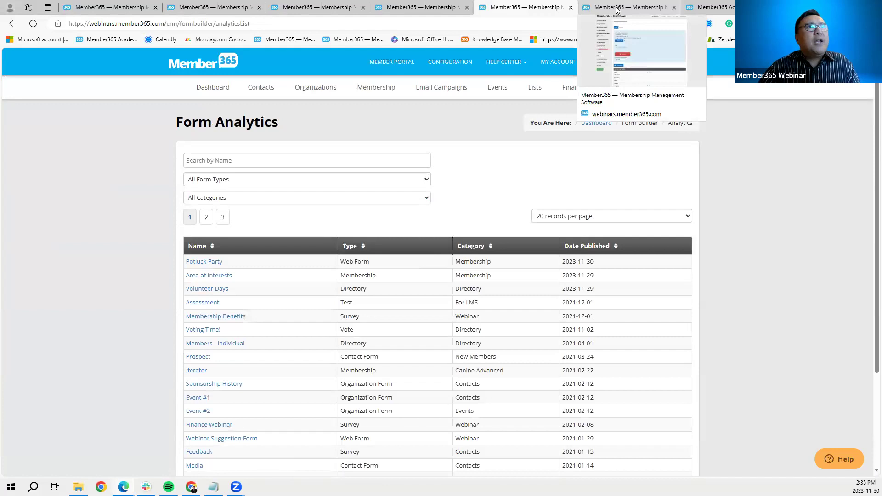
# Examine the contact's individual membership record, including the Membership Additional Questions, Family Details and Volunteer Days answers.
pyautogui.click(617, 10)
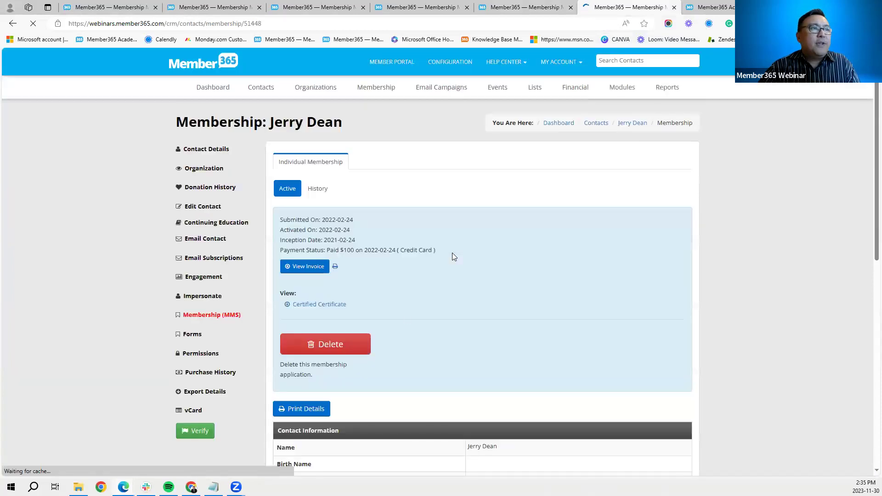
pyautogui.scroll(-8, 370, 327)
pyautogui.scroll(-2, 377, 345)
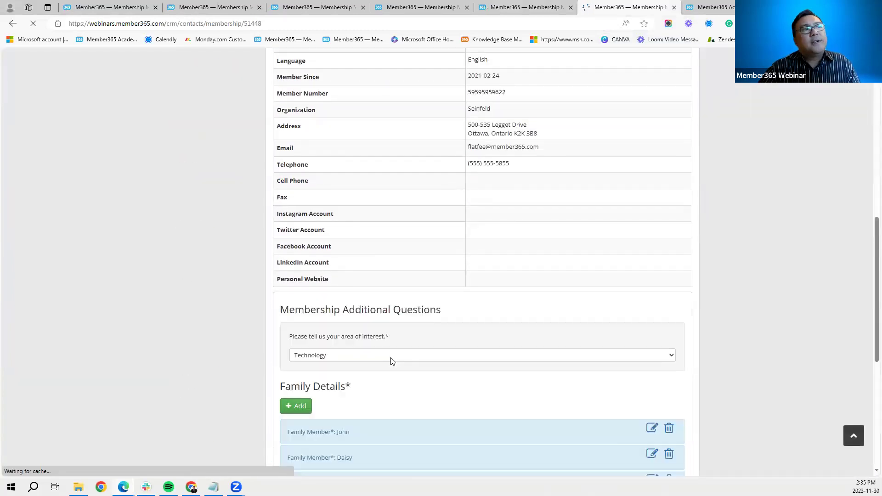
pyautogui.scroll(-3, 391, 360)
pyautogui.scroll(-3, 391, 361)
pyautogui.scroll(8, 391, 361)
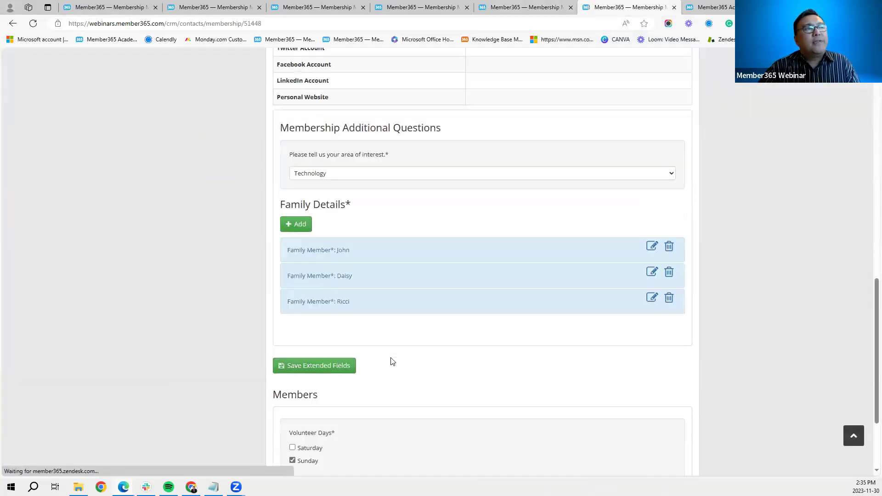
pyautogui.scroll(8, 391, 361)
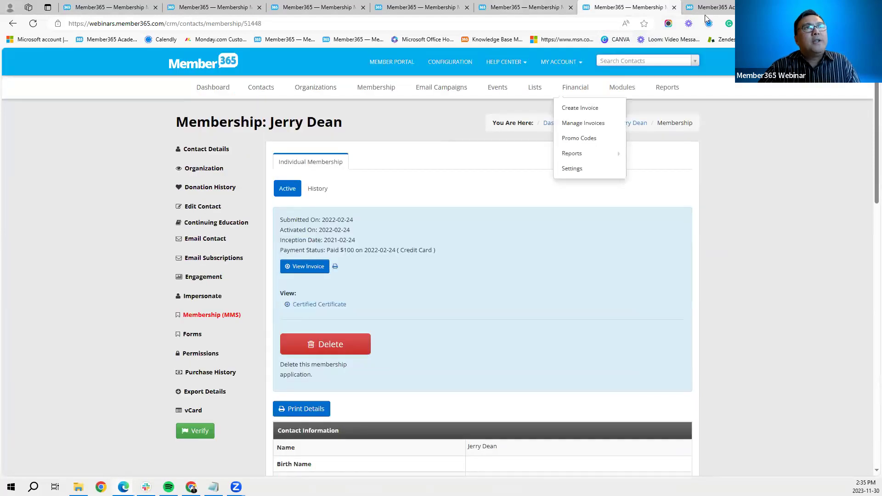
# Return to the Potluck Party form in the member portal and open the portal's forms section.
pyautogui.click(711, 14)
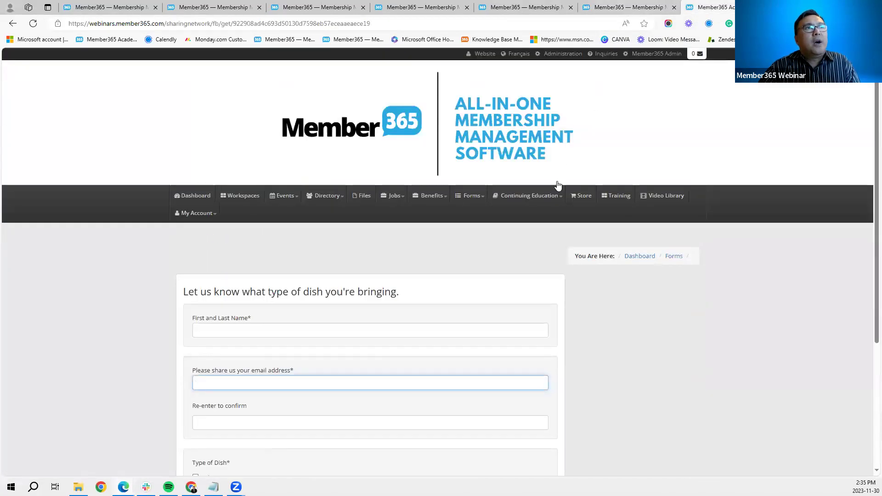
pyautogui.click(478, 198)
pyautogui.click(475, 231)
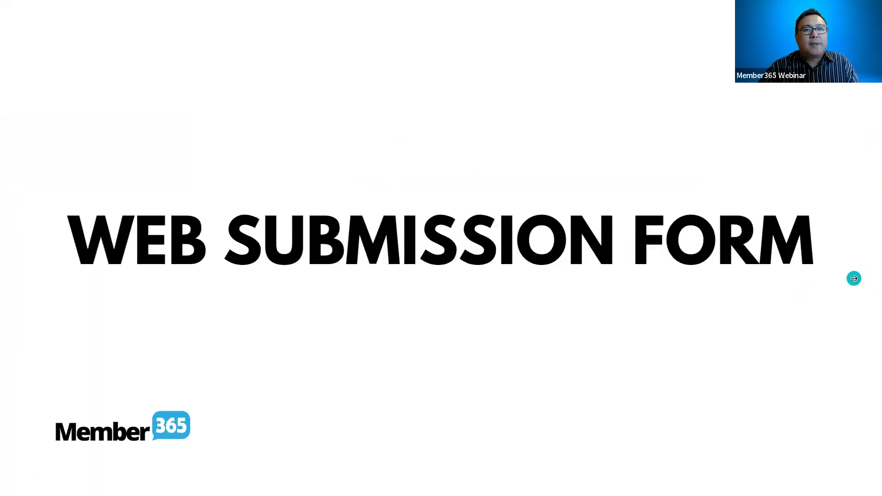
pyautogui.press('Right')
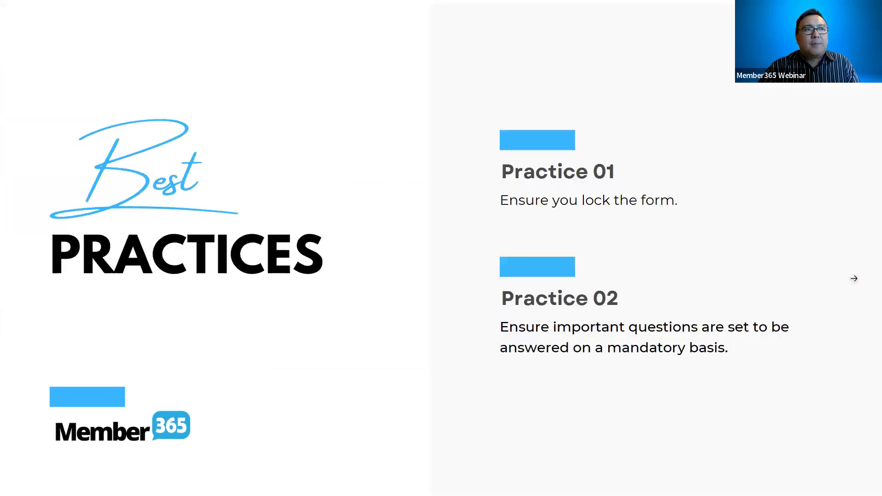